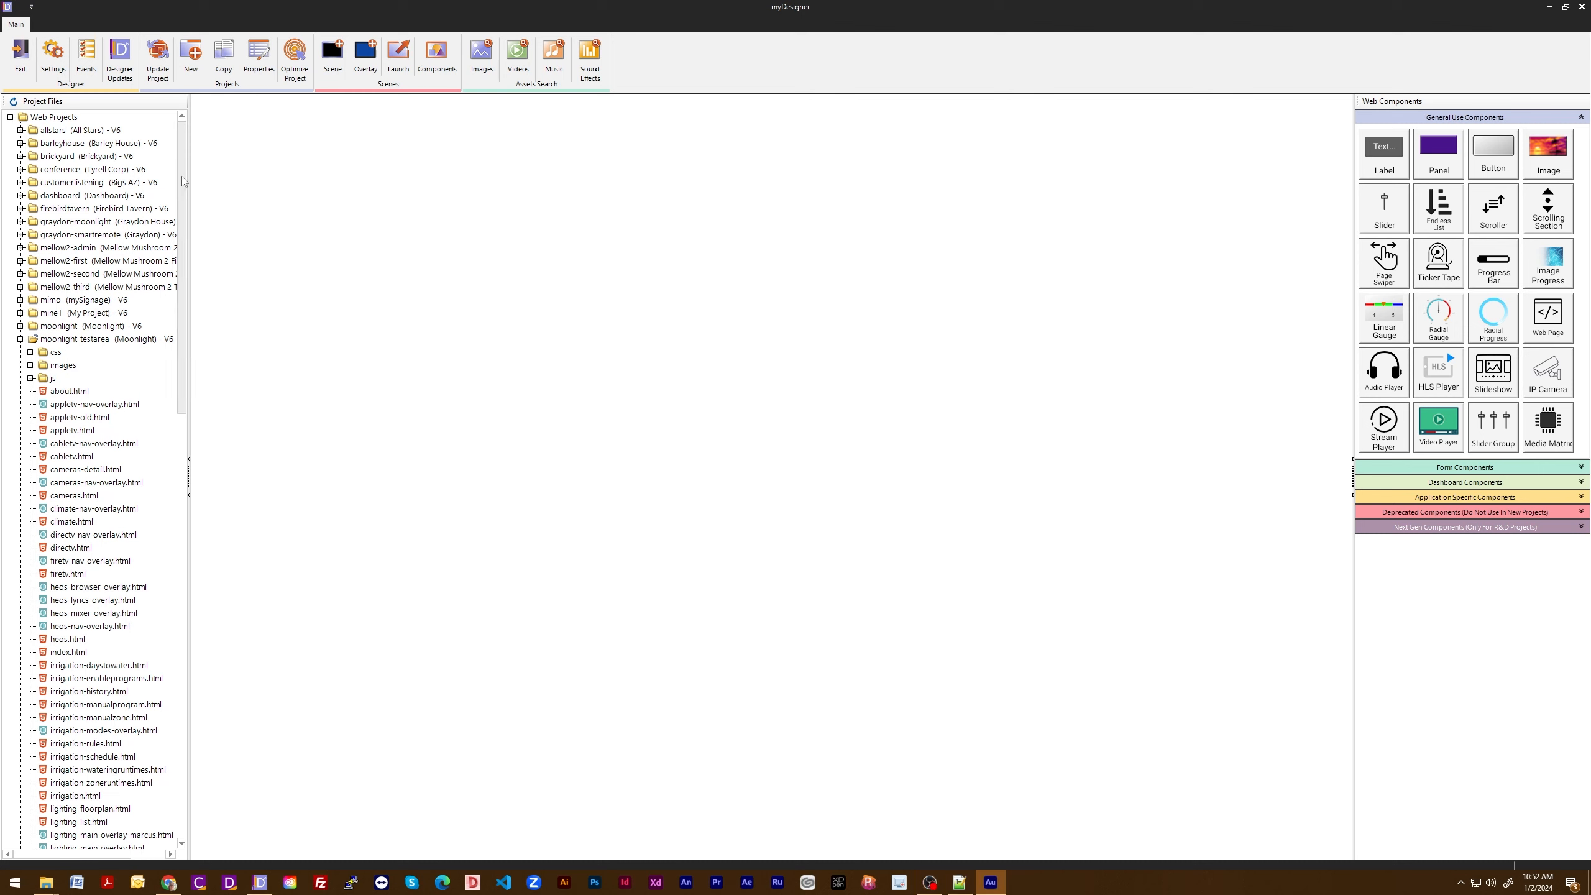
- Open index.html from the moonlight-testarea project and view the project's properties without changing them
drag(181, 176, 180, 298)
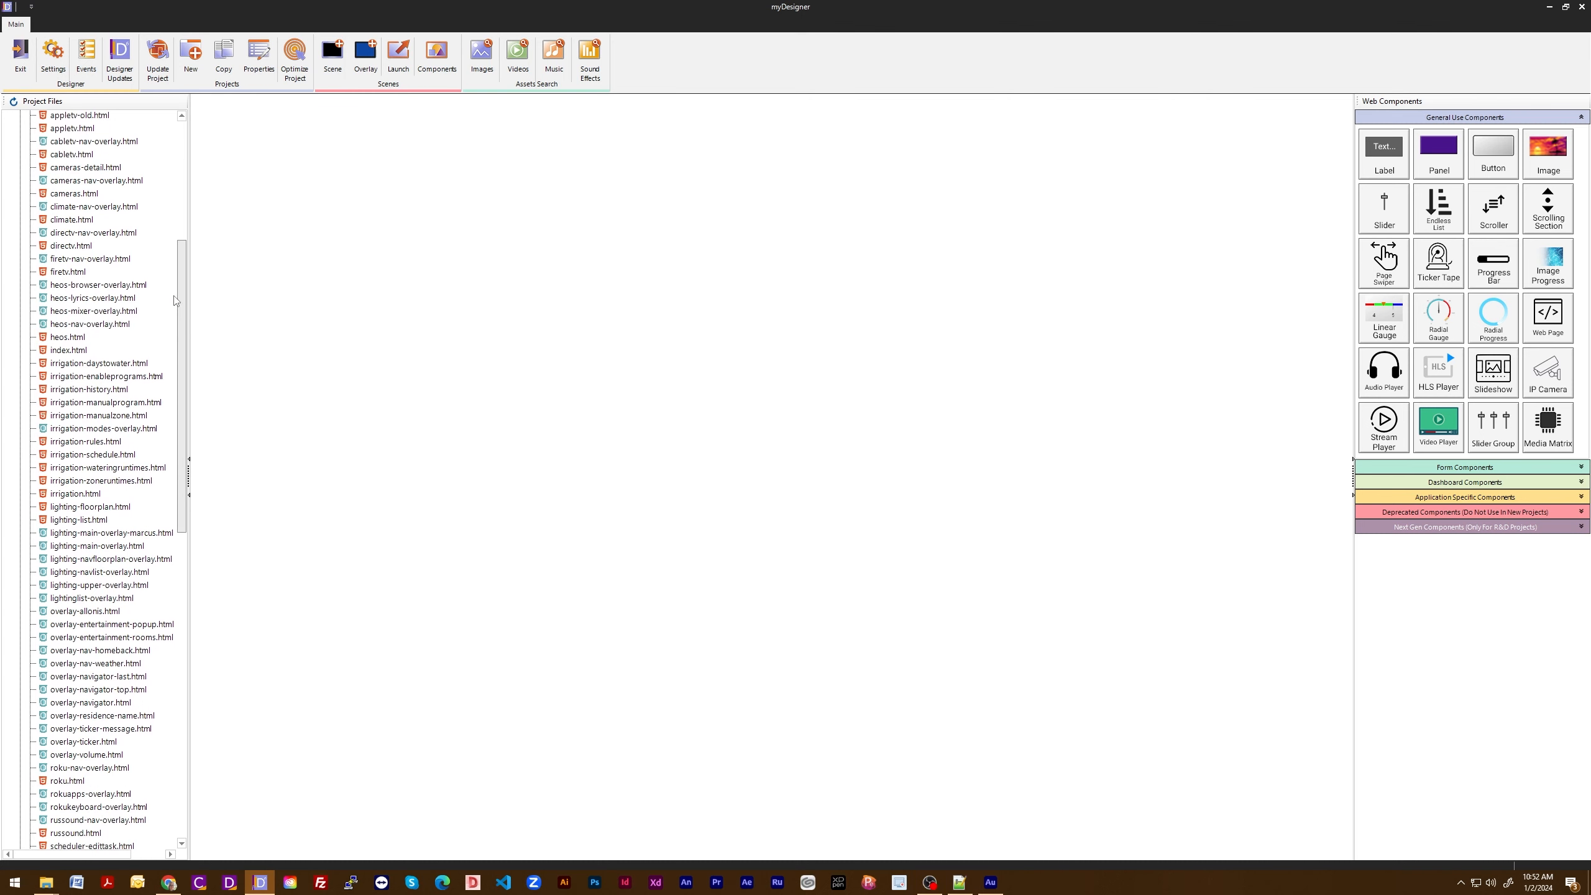
double_click(65, 351)
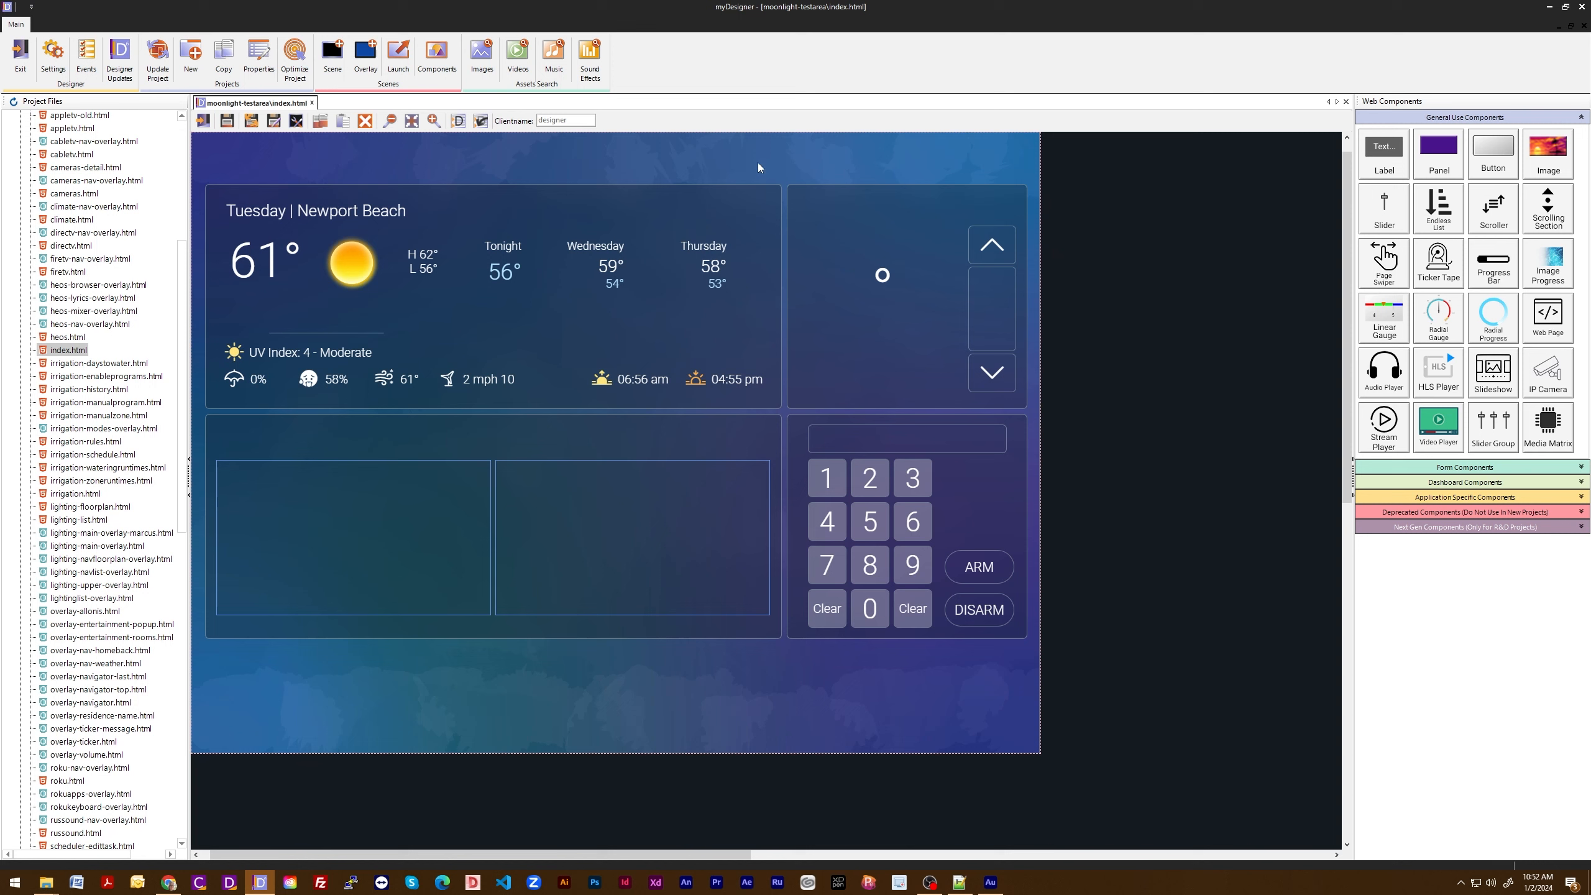
click(258, 58)
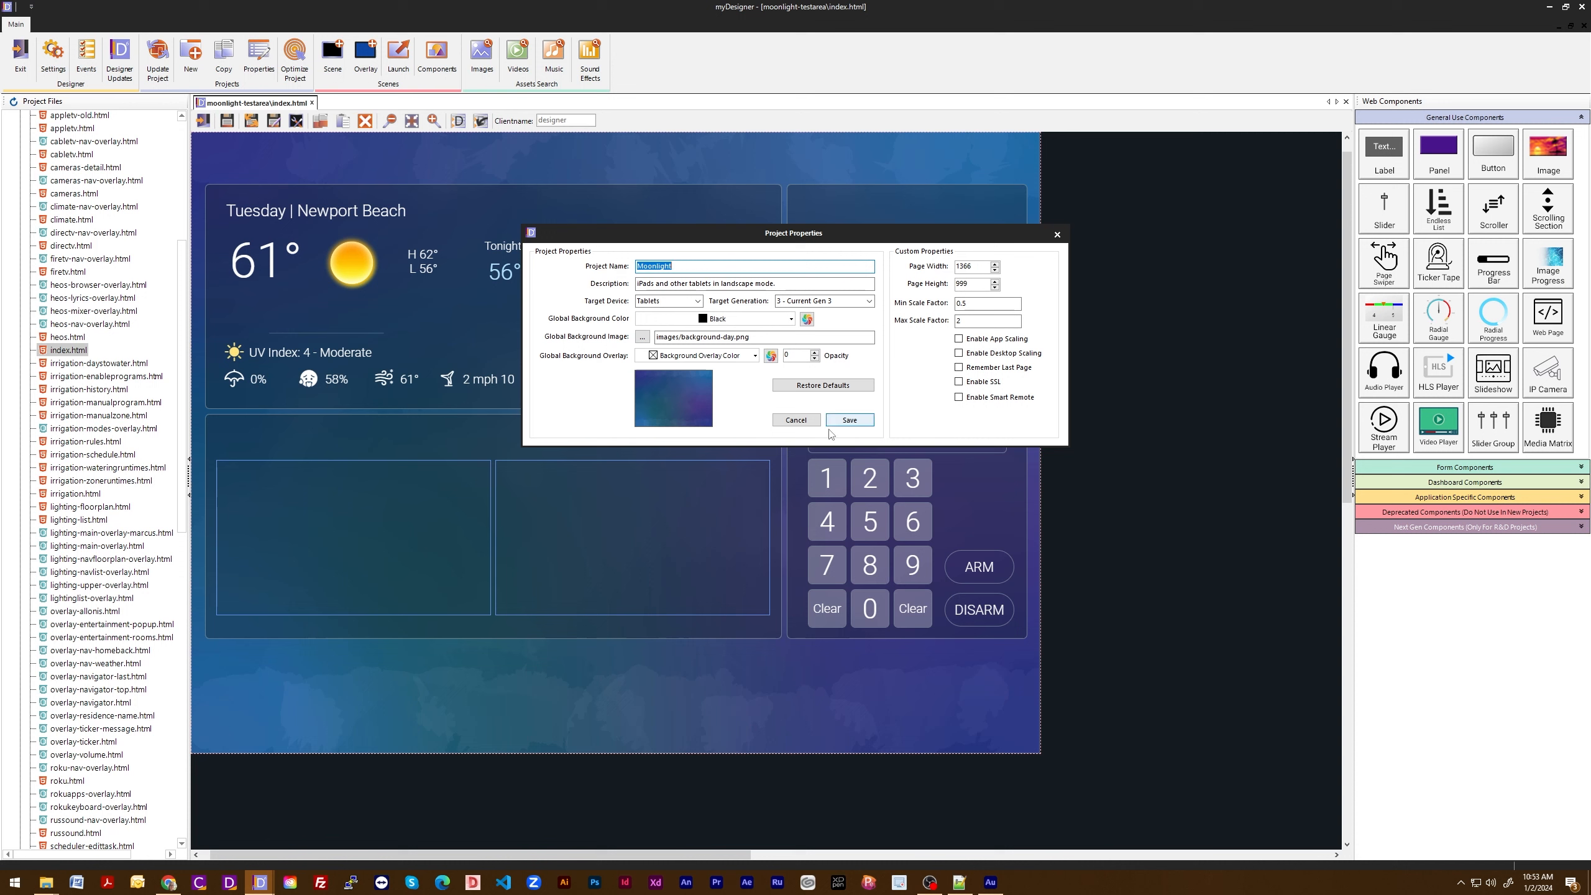
click(808, 417)
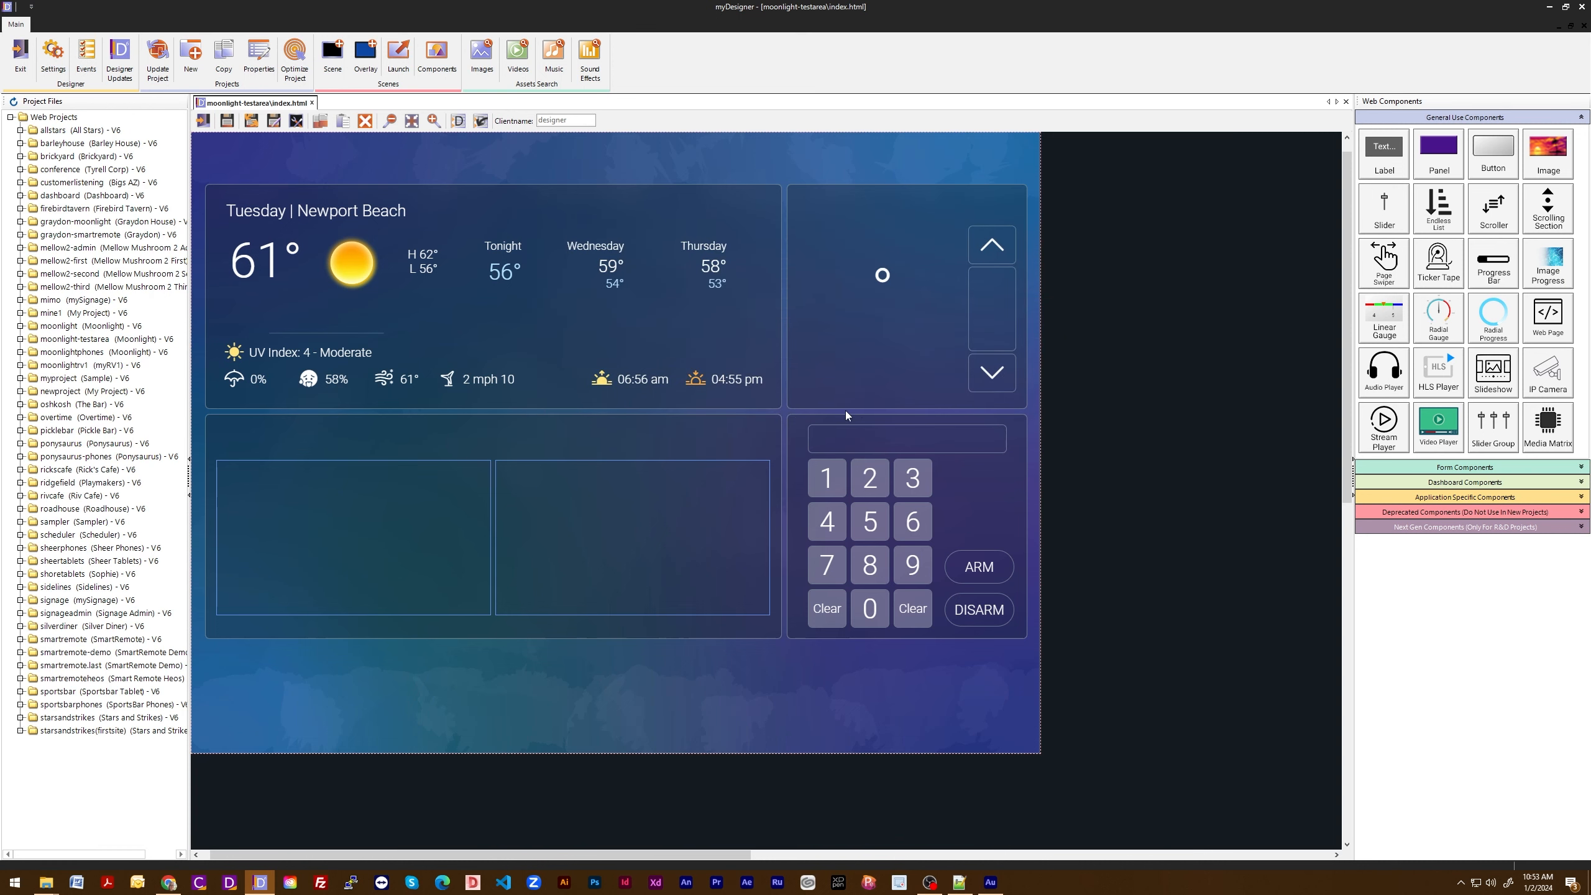
- Move the keypad's 1 button outside the scene area and back to its place in the keypad
click(811, 490)
drag(811, 490, 1155, 749)
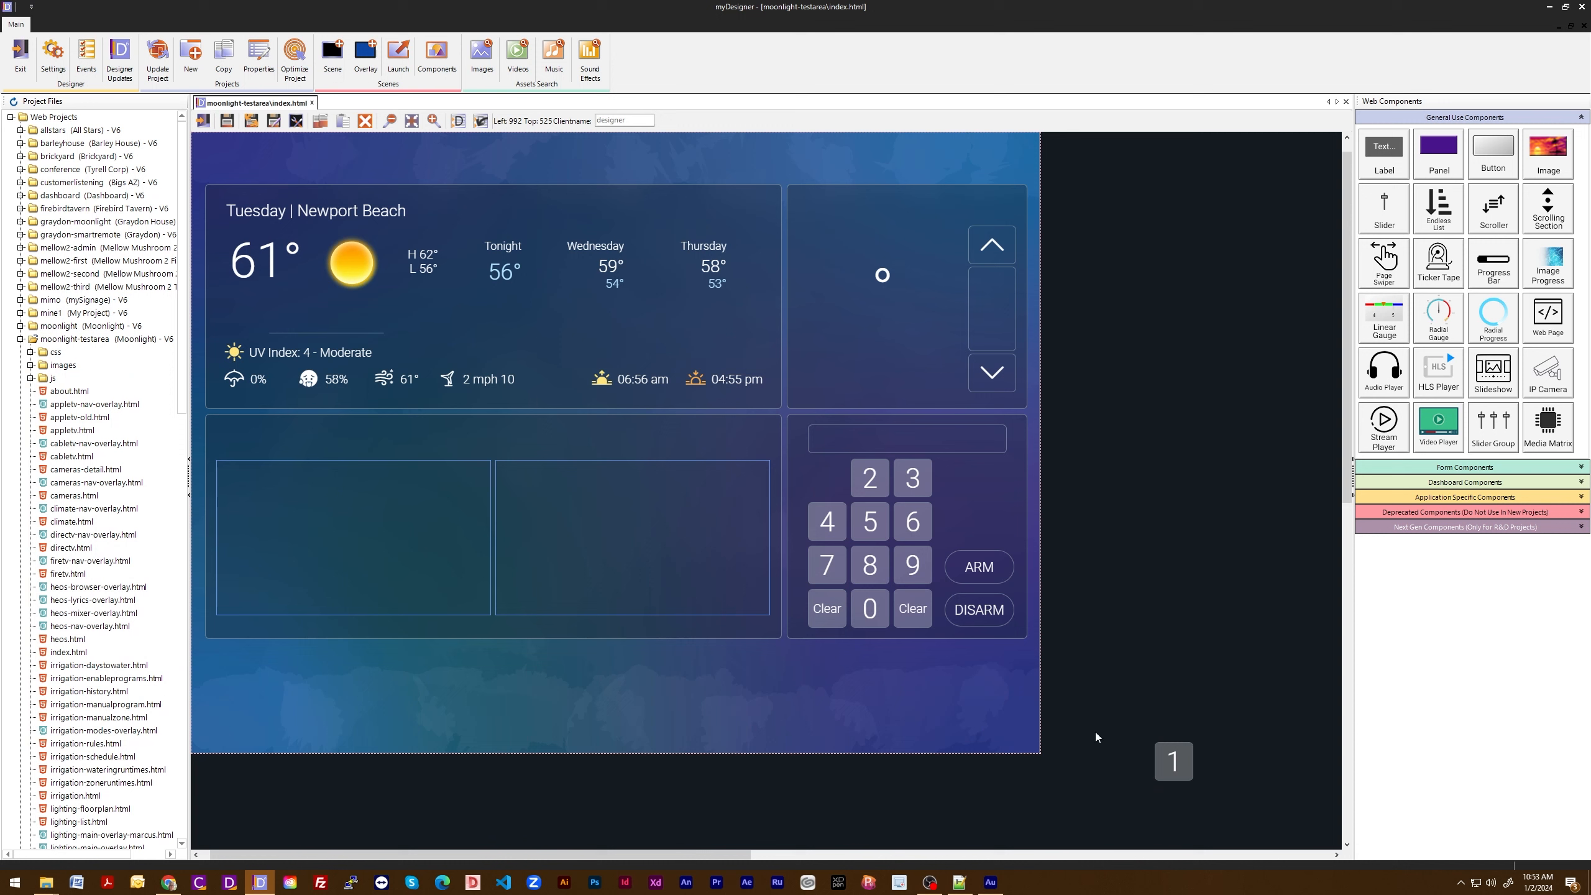
drag(1183, 761, 800, 457)
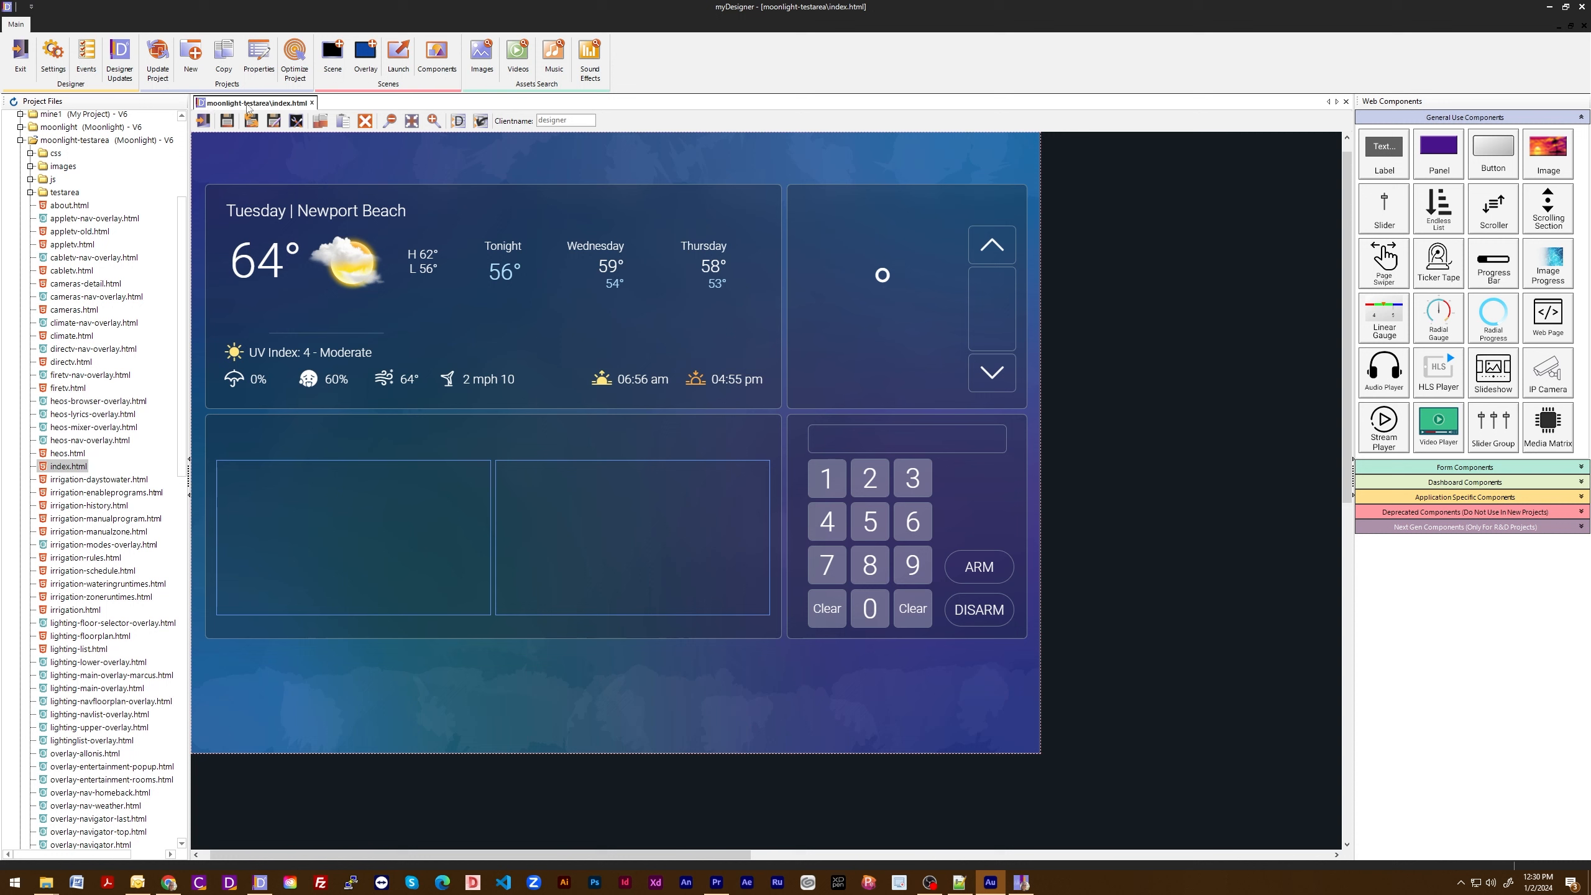
- Save and reopen the index scene, and bring up the save-as file name prompt without creating a copy
click(231, 128)
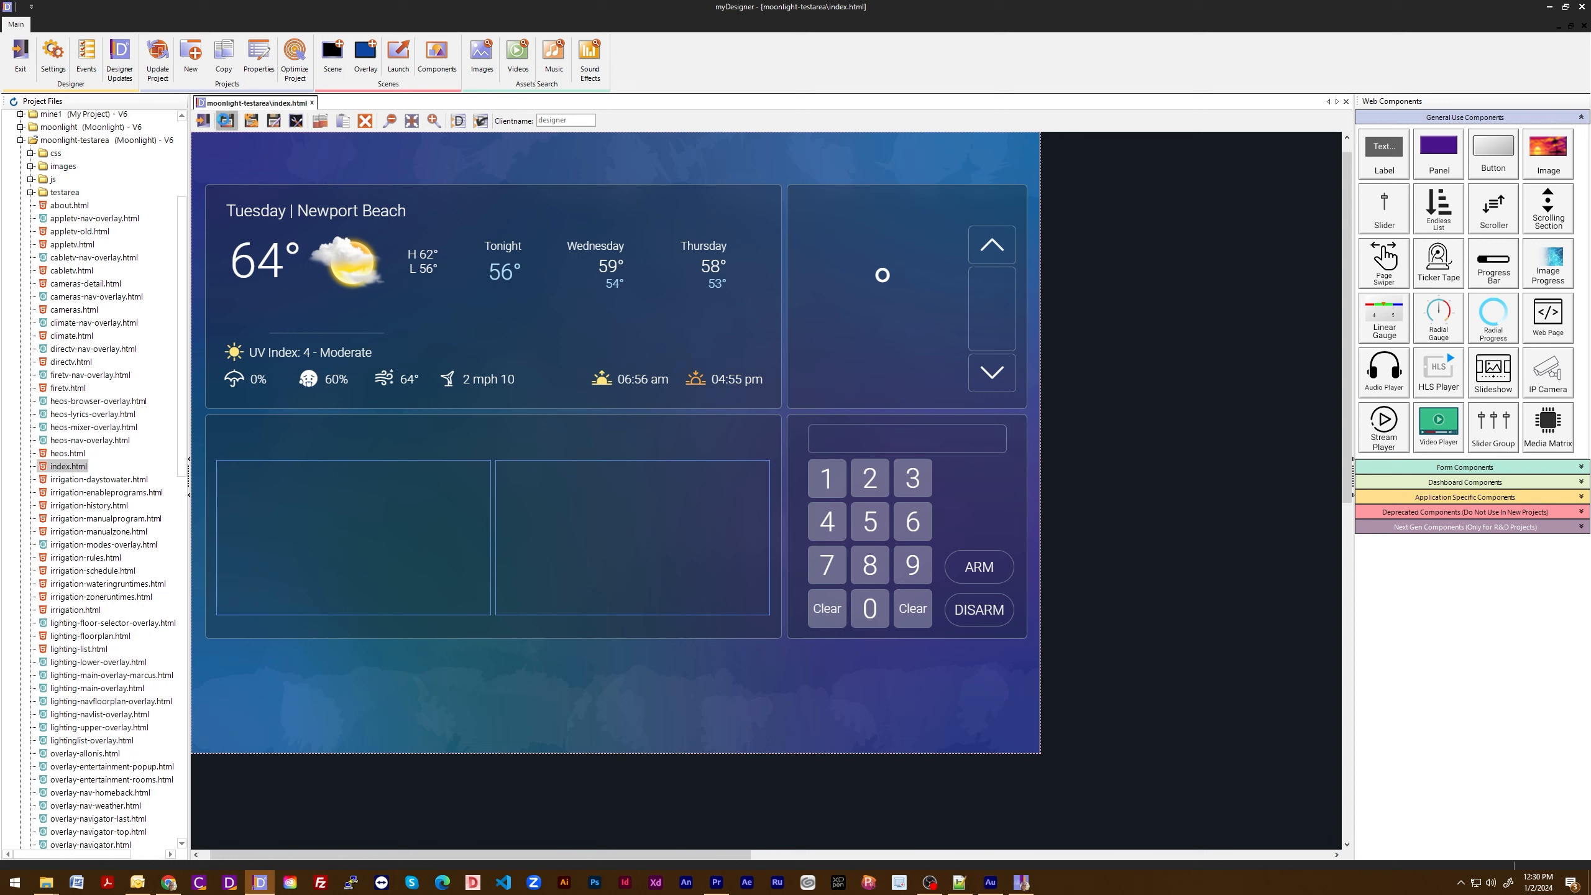
click(249, 122)
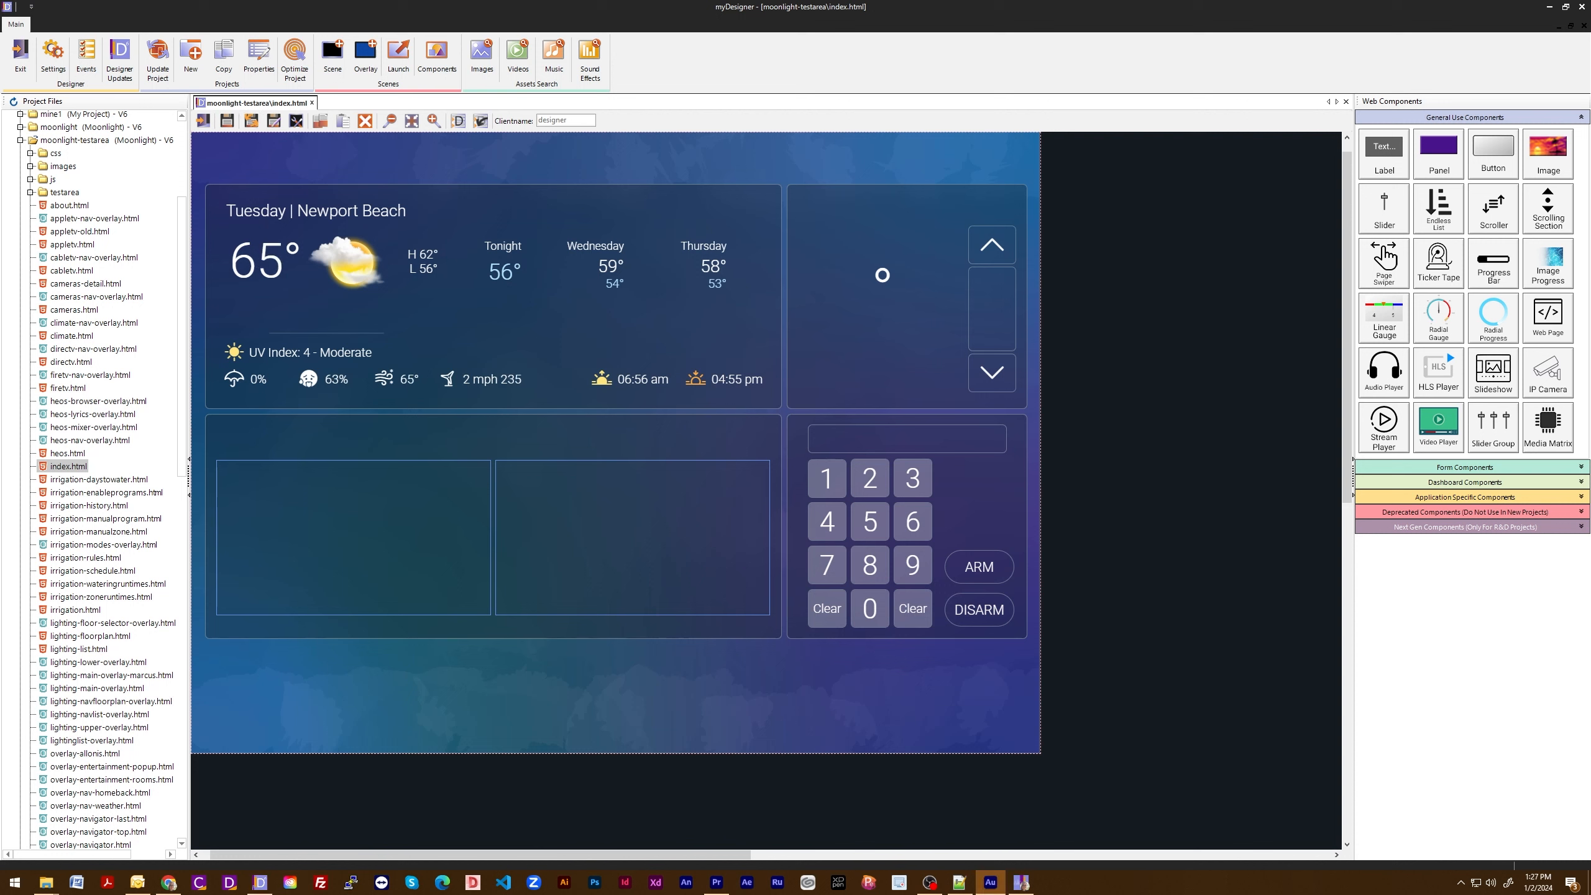
click(273, 122)
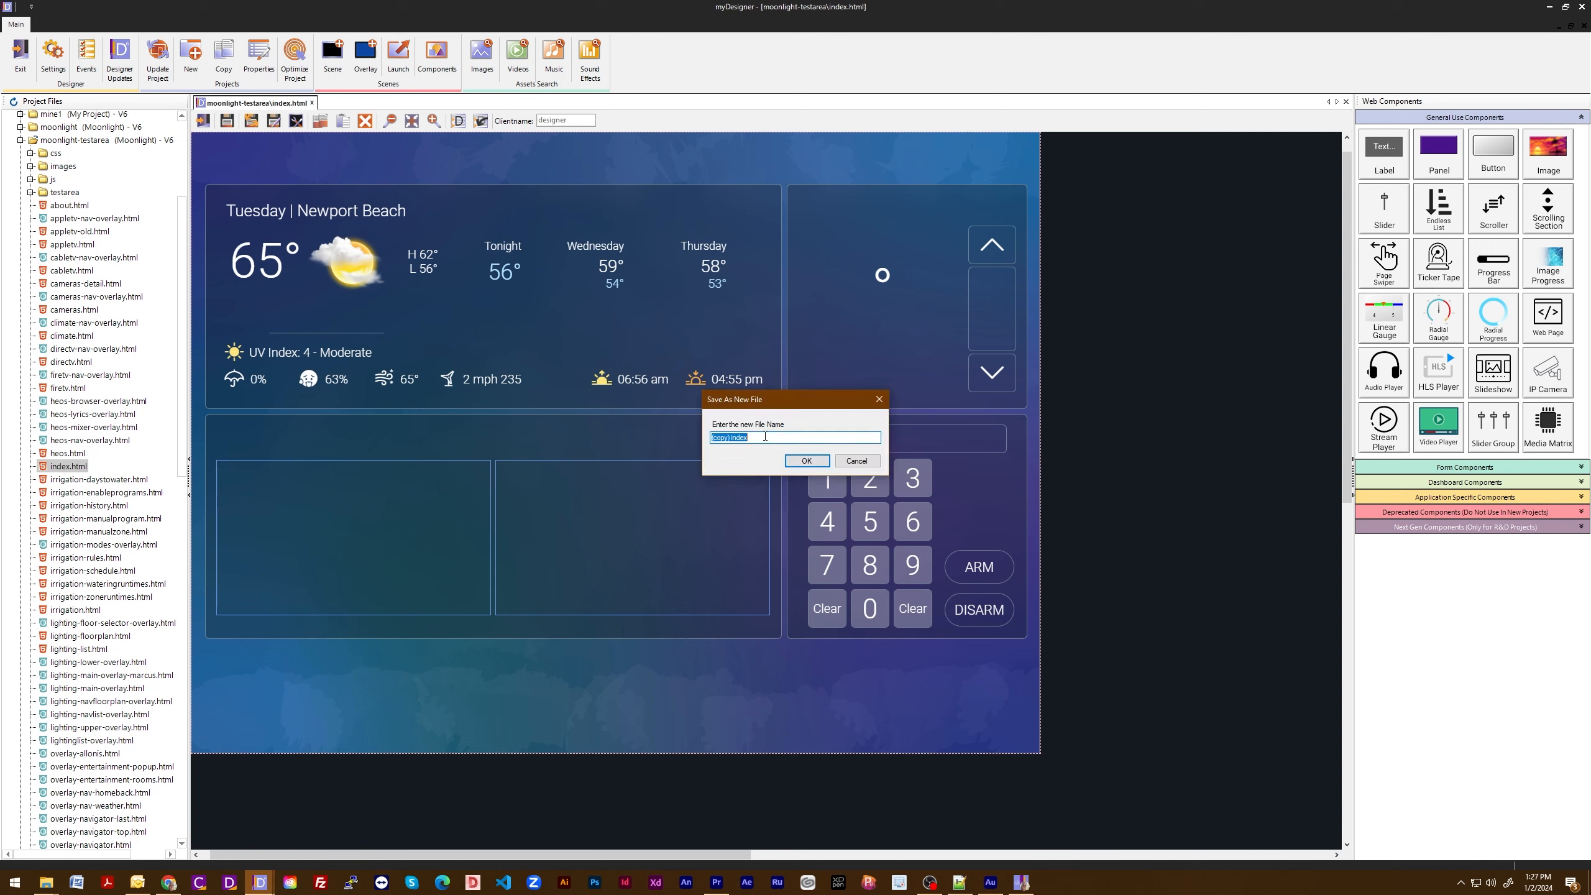
click(857, 461)
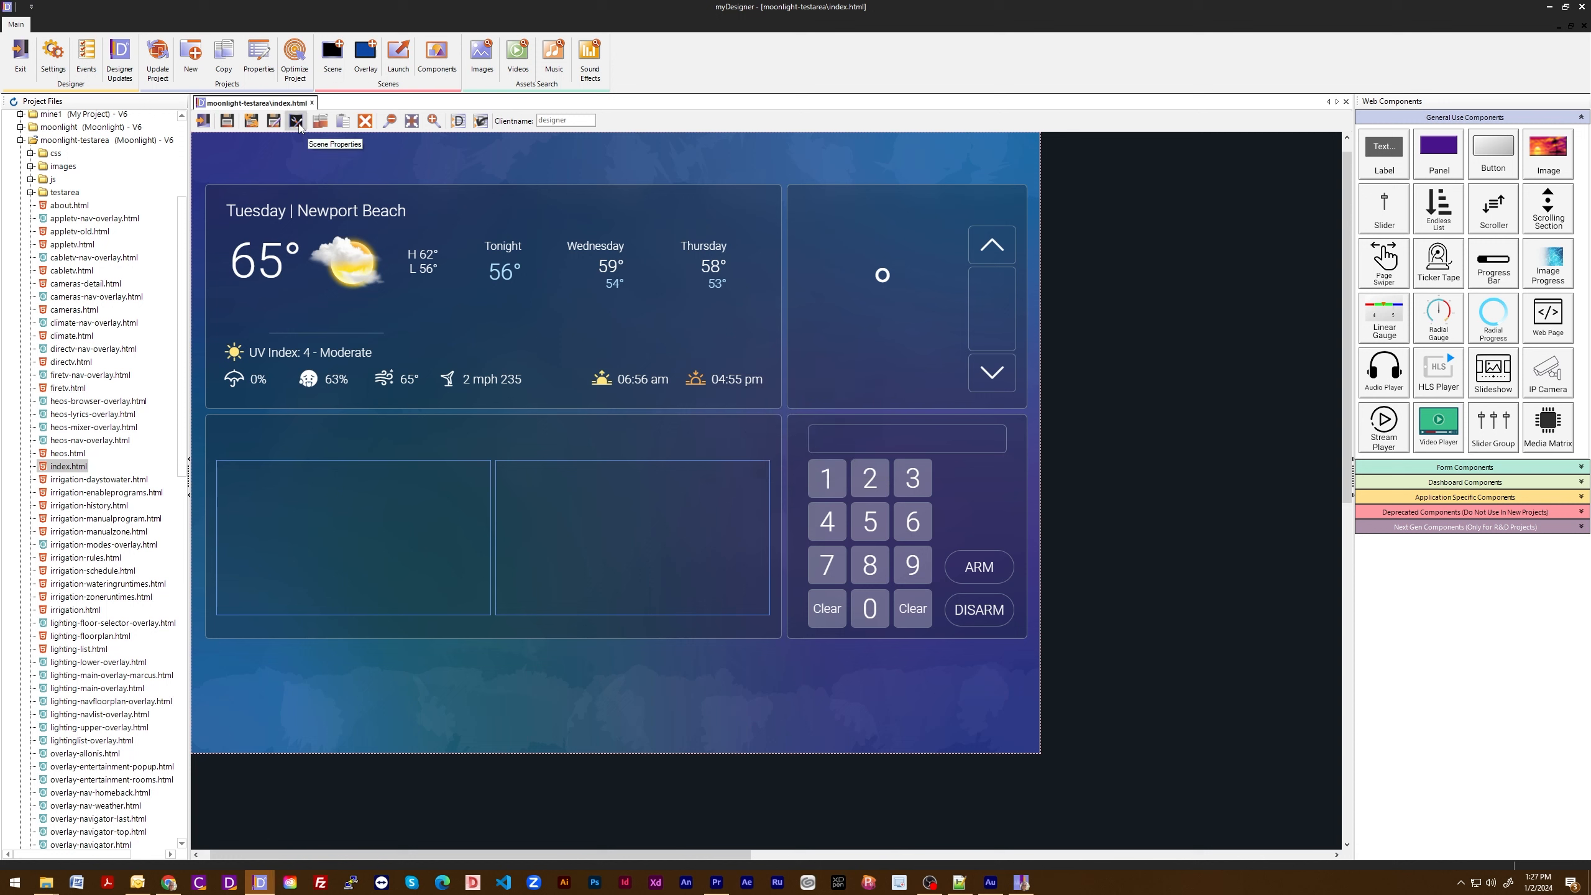
- Set the index scene's background image to images/44.png, then save and reopen the page
click(297, 122)
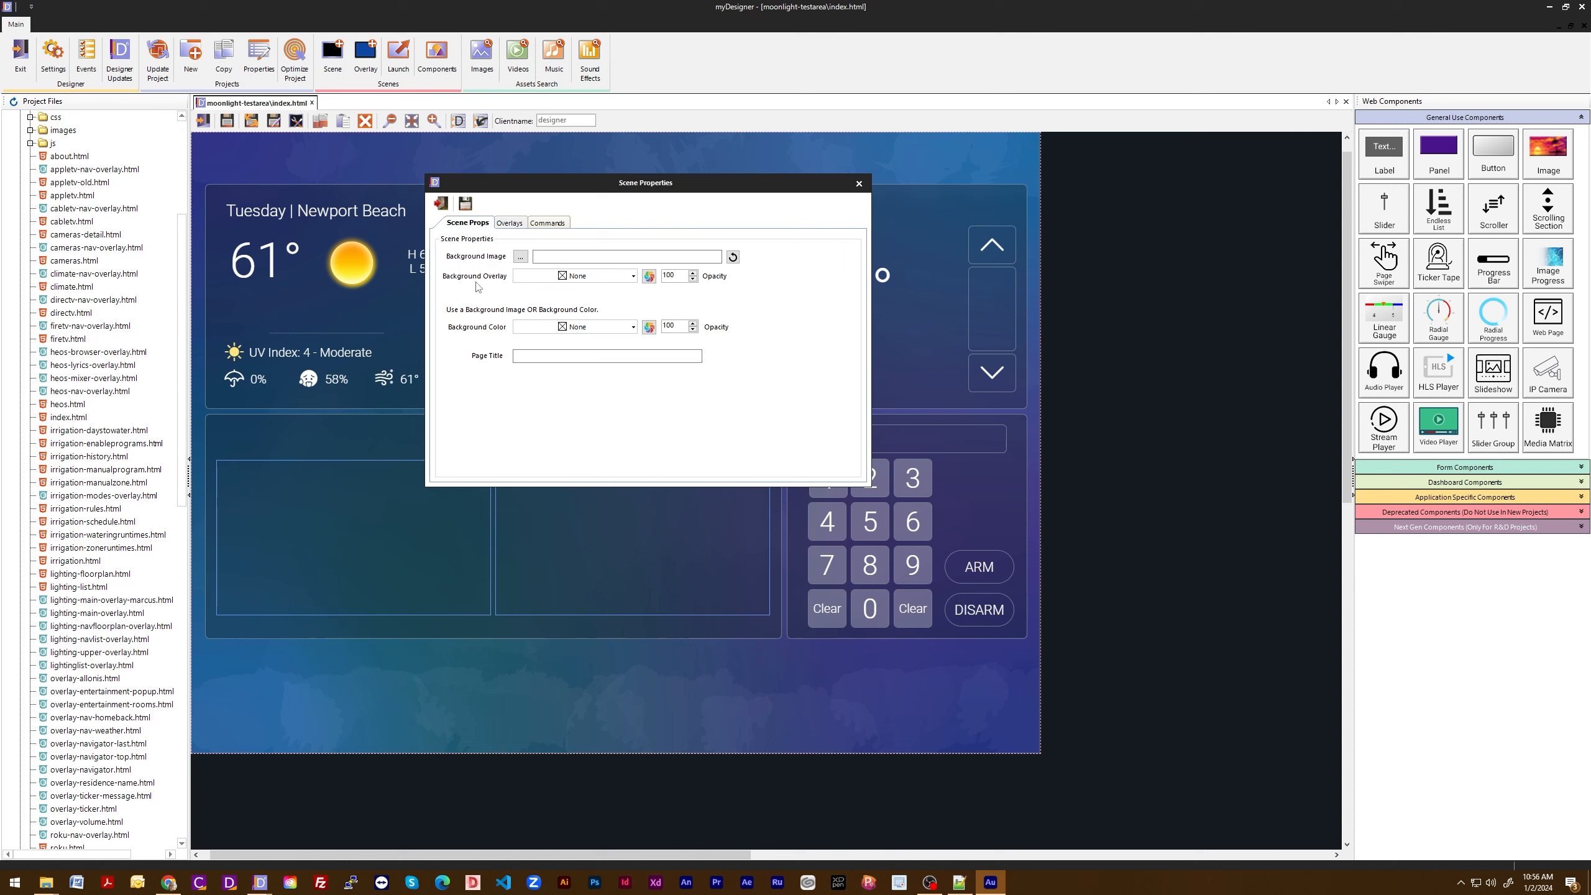
click(521, 260)
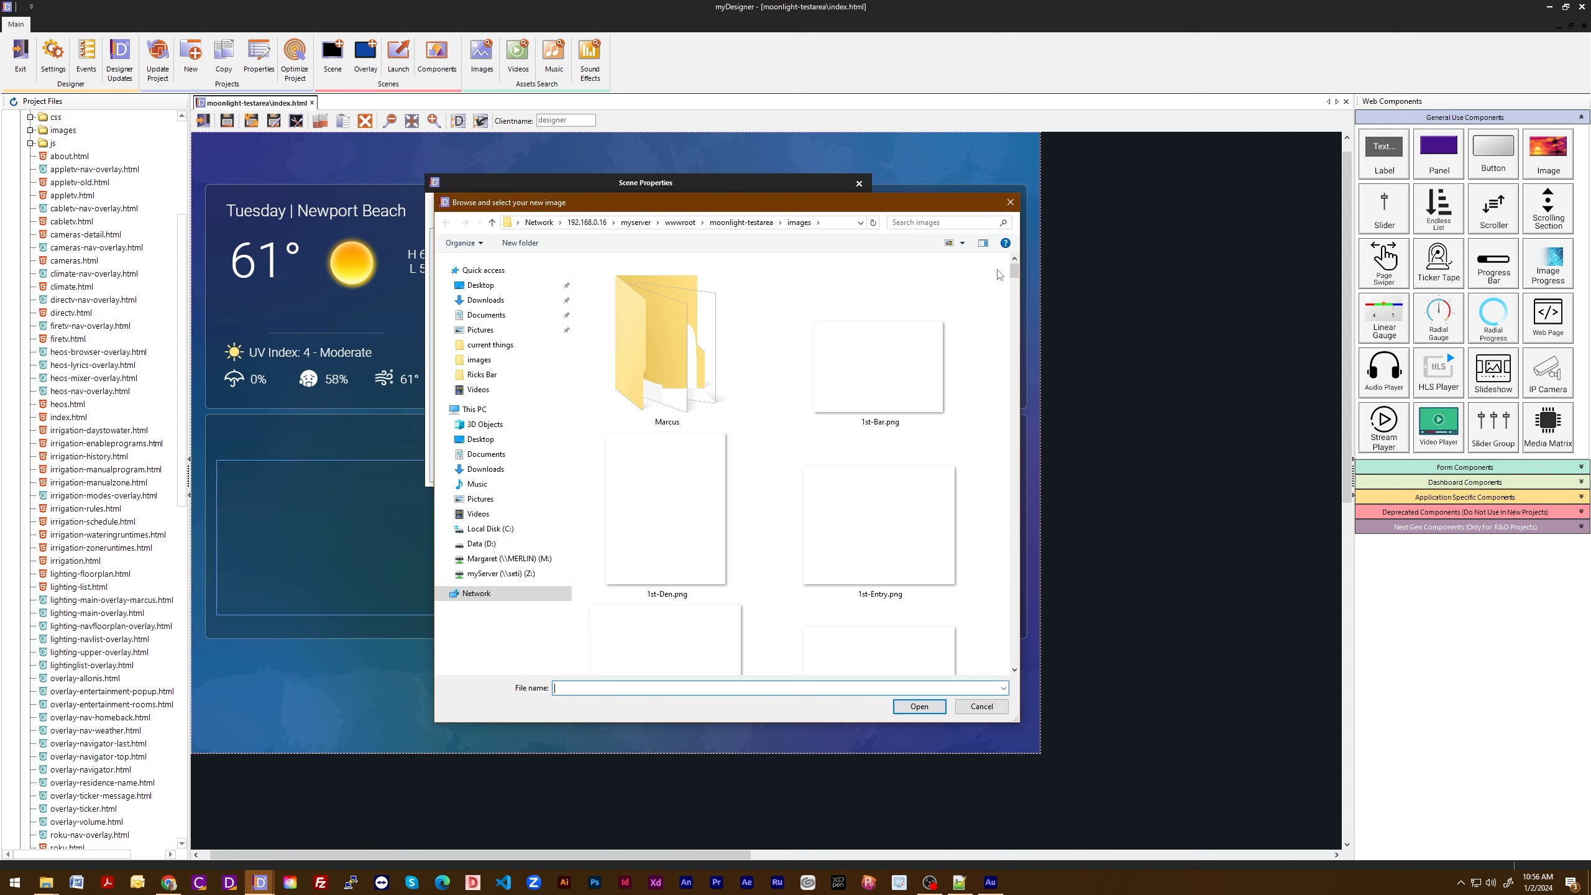
drag(1015, 267, 1002, 356)
double_click(888, 392)
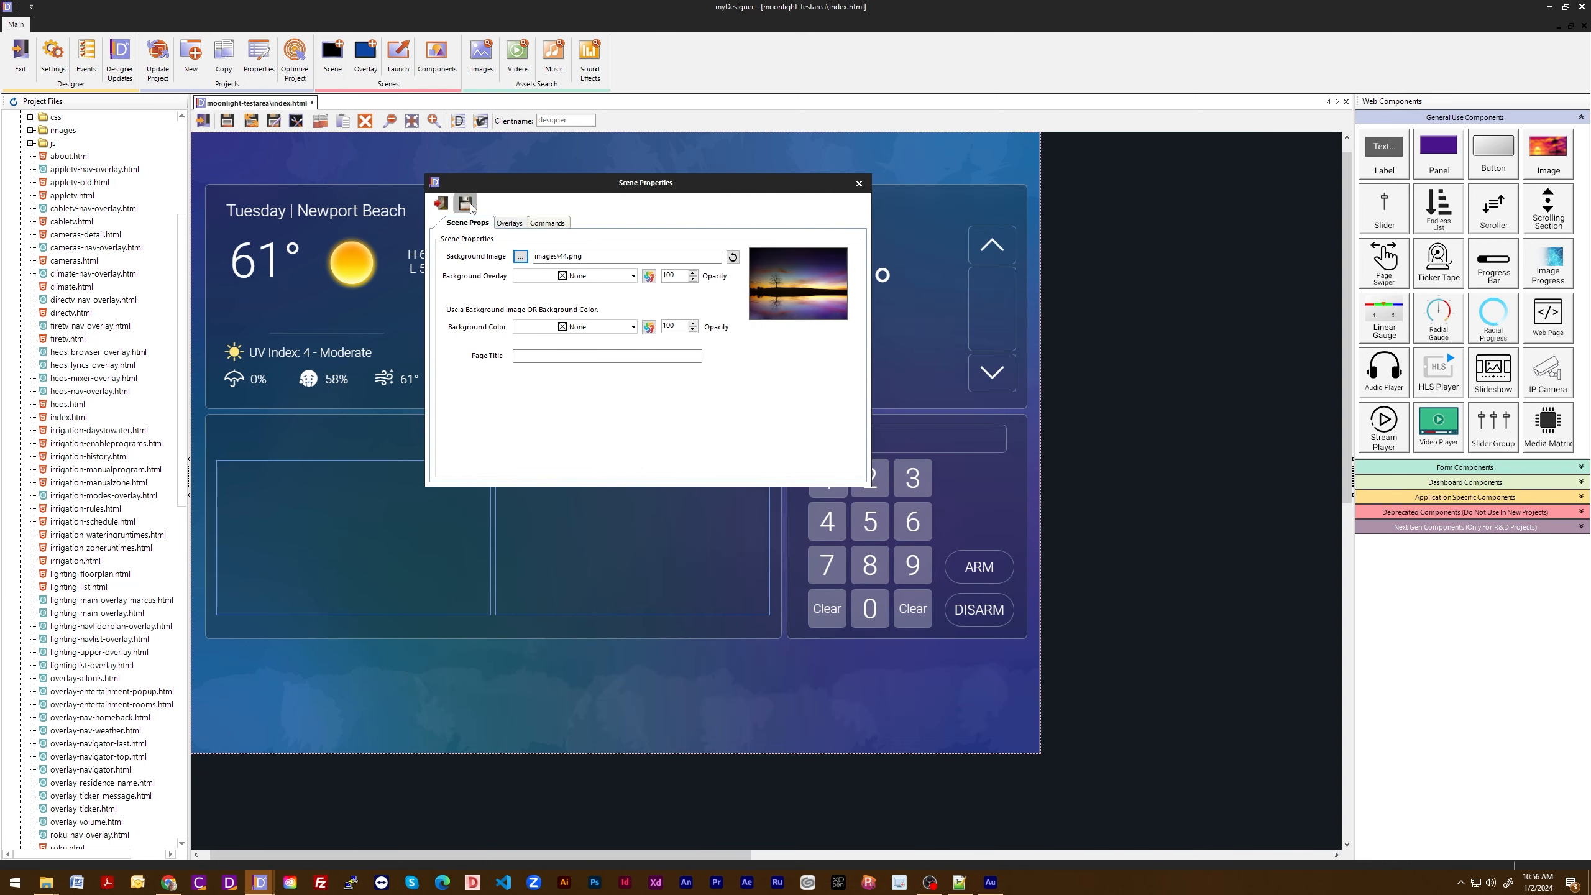
click(465, 203)
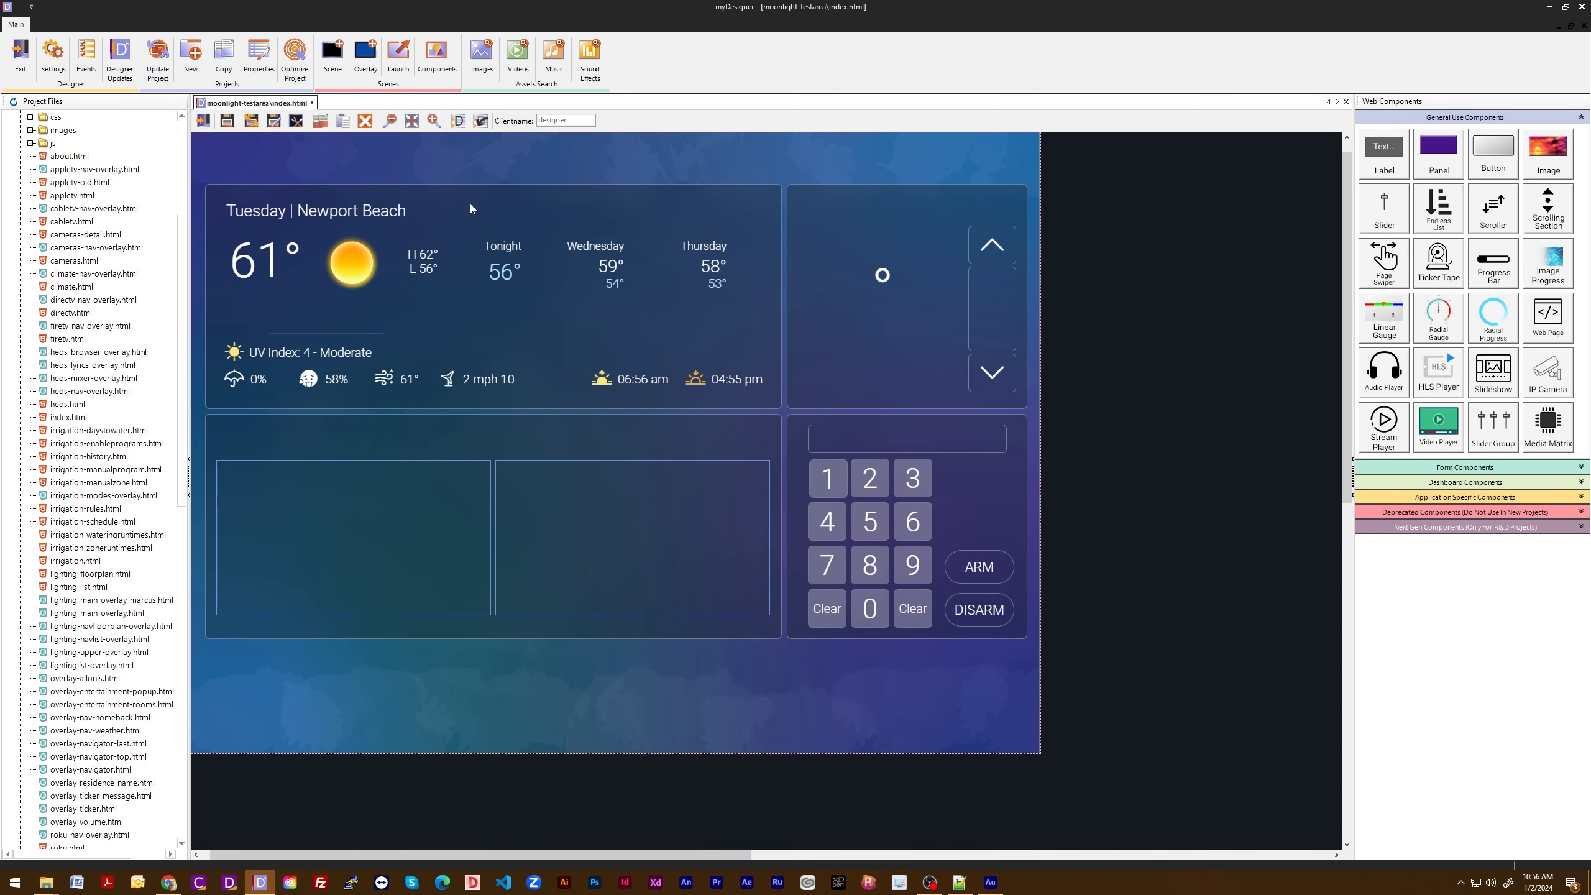
click(253, 121)
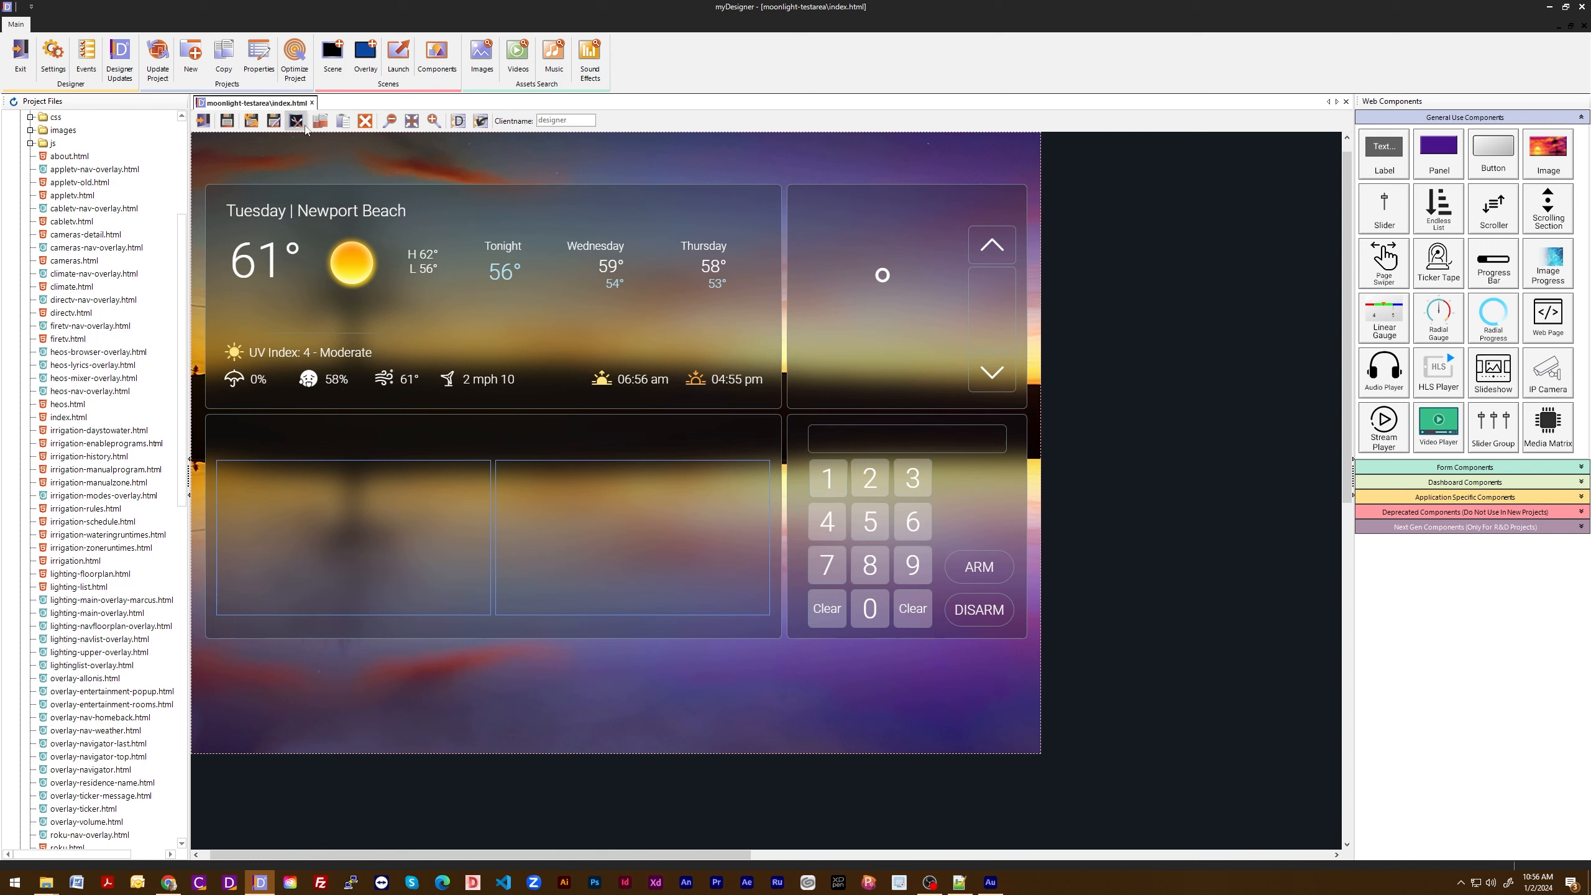
- Give the scene background a black overlay at 20 opacity, then save and reopen the page
click(298, 121)
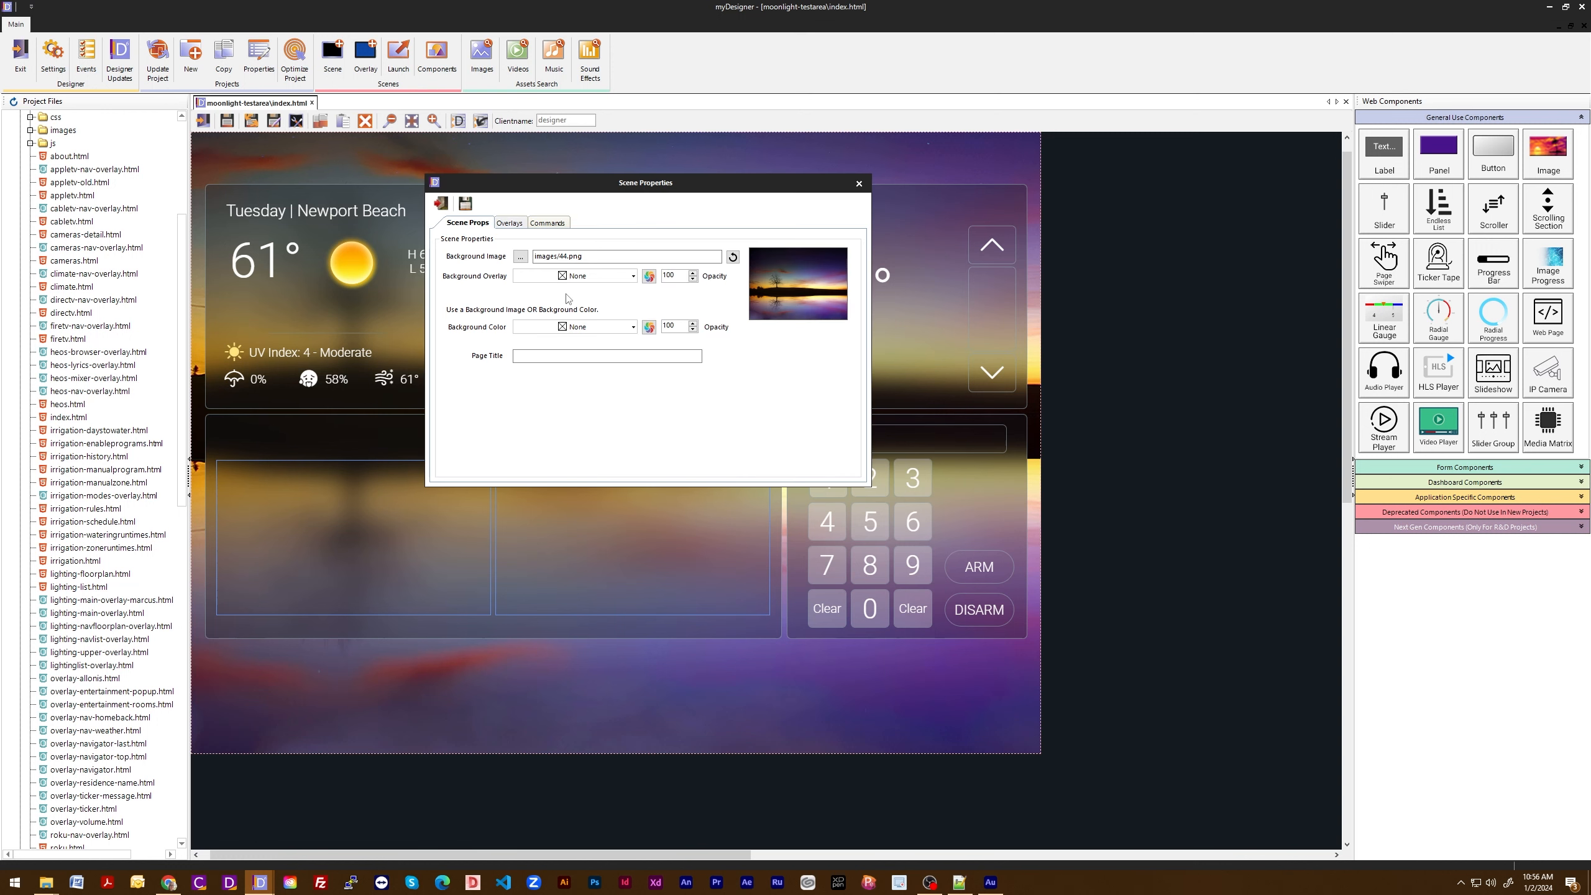
click(632, 277)
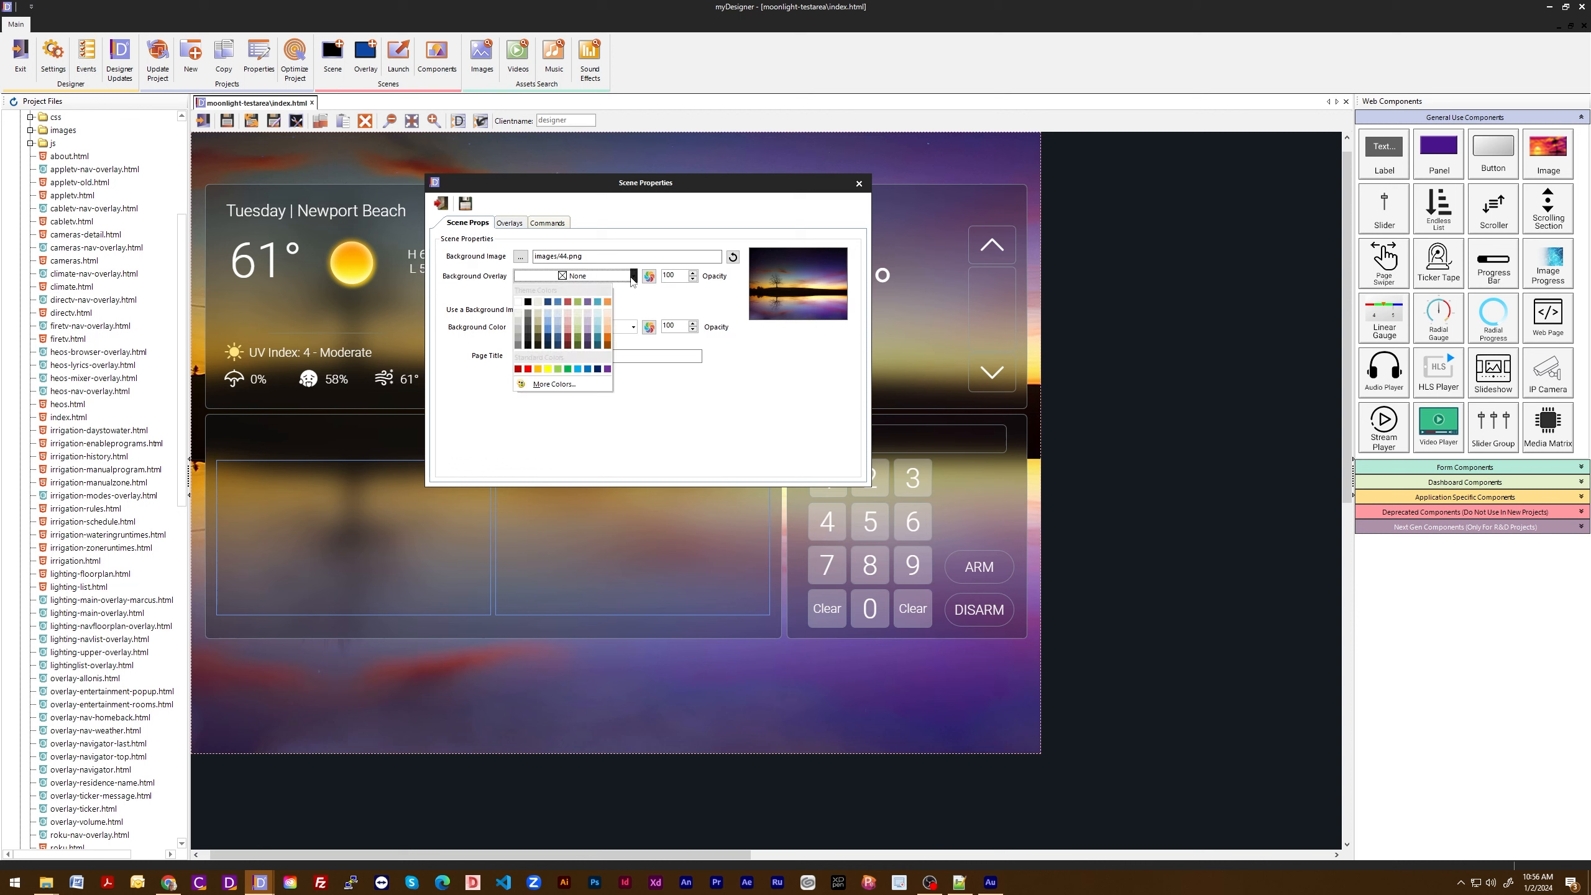
click(529, 302)
drag(678, 275, 649, 278)
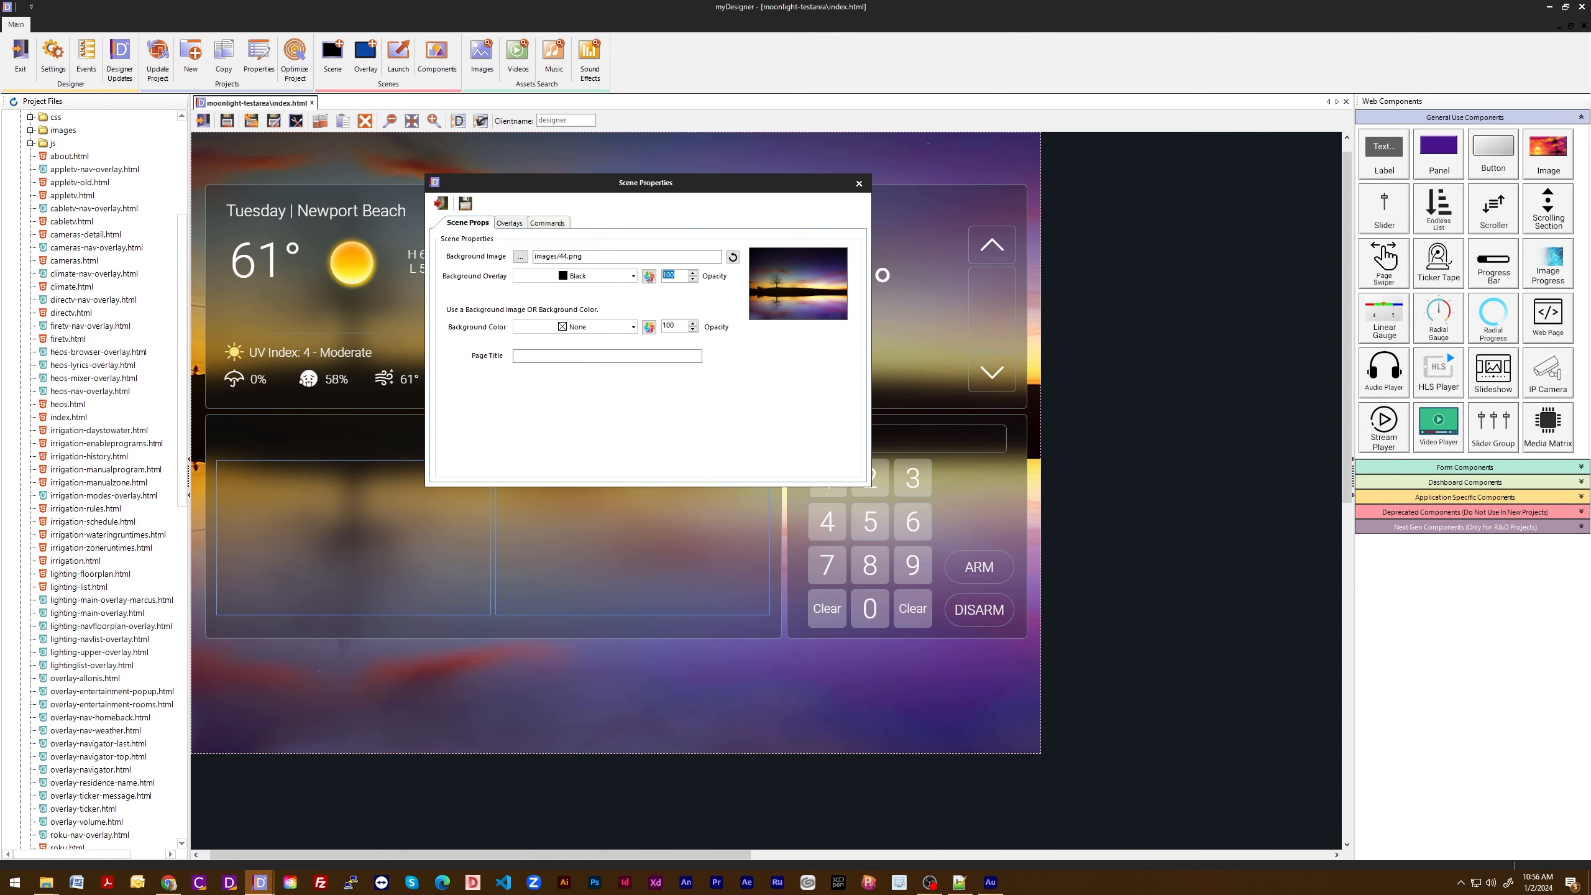
text(20)
click(461, 202)
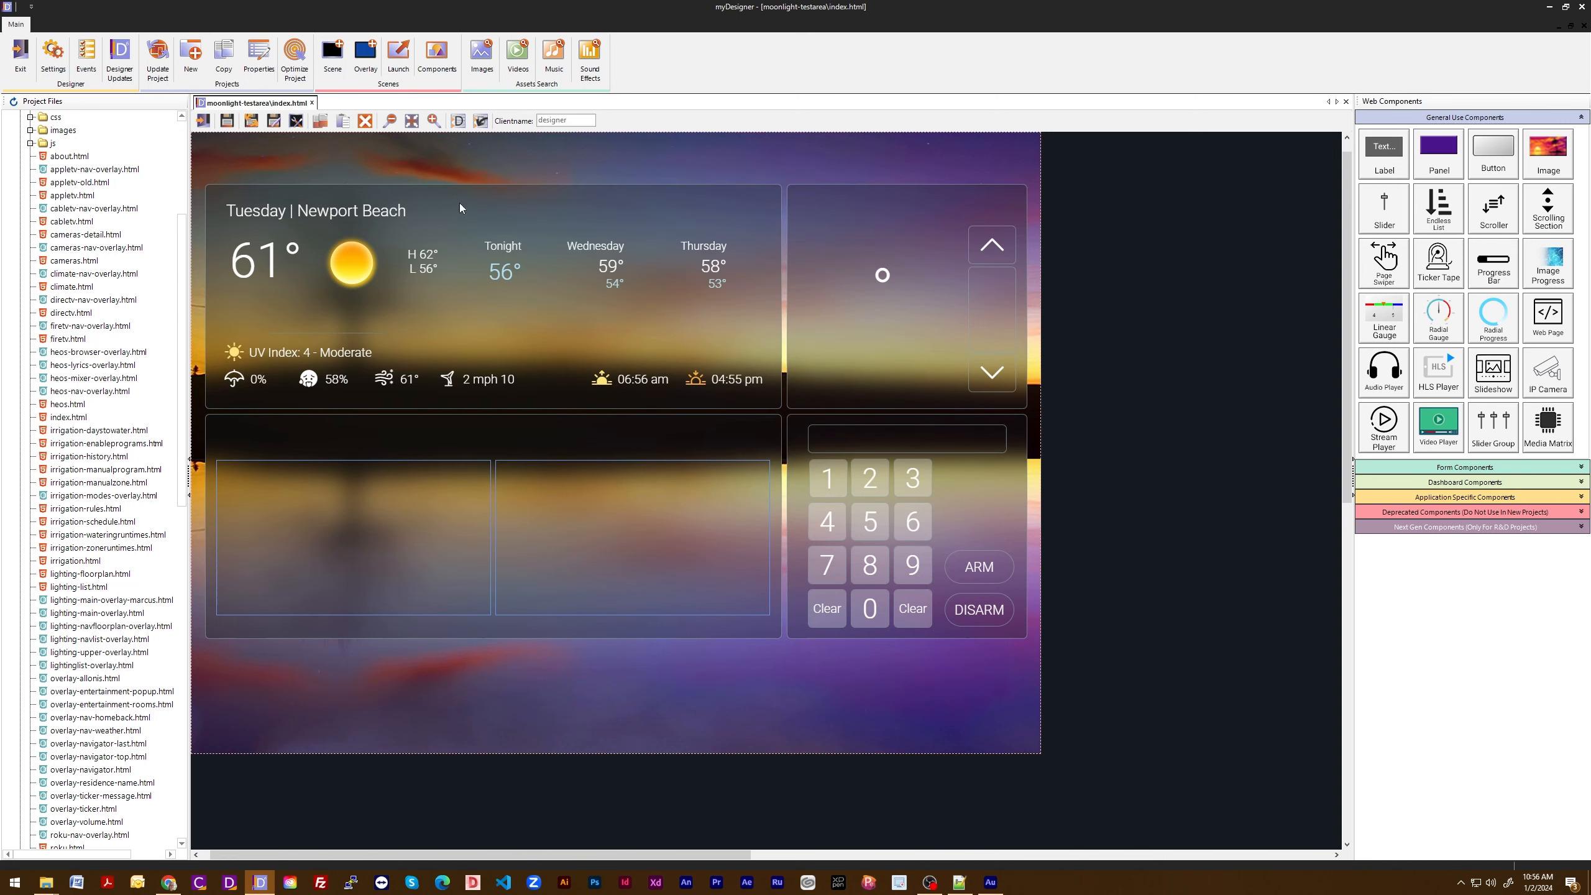
click(252, 122)
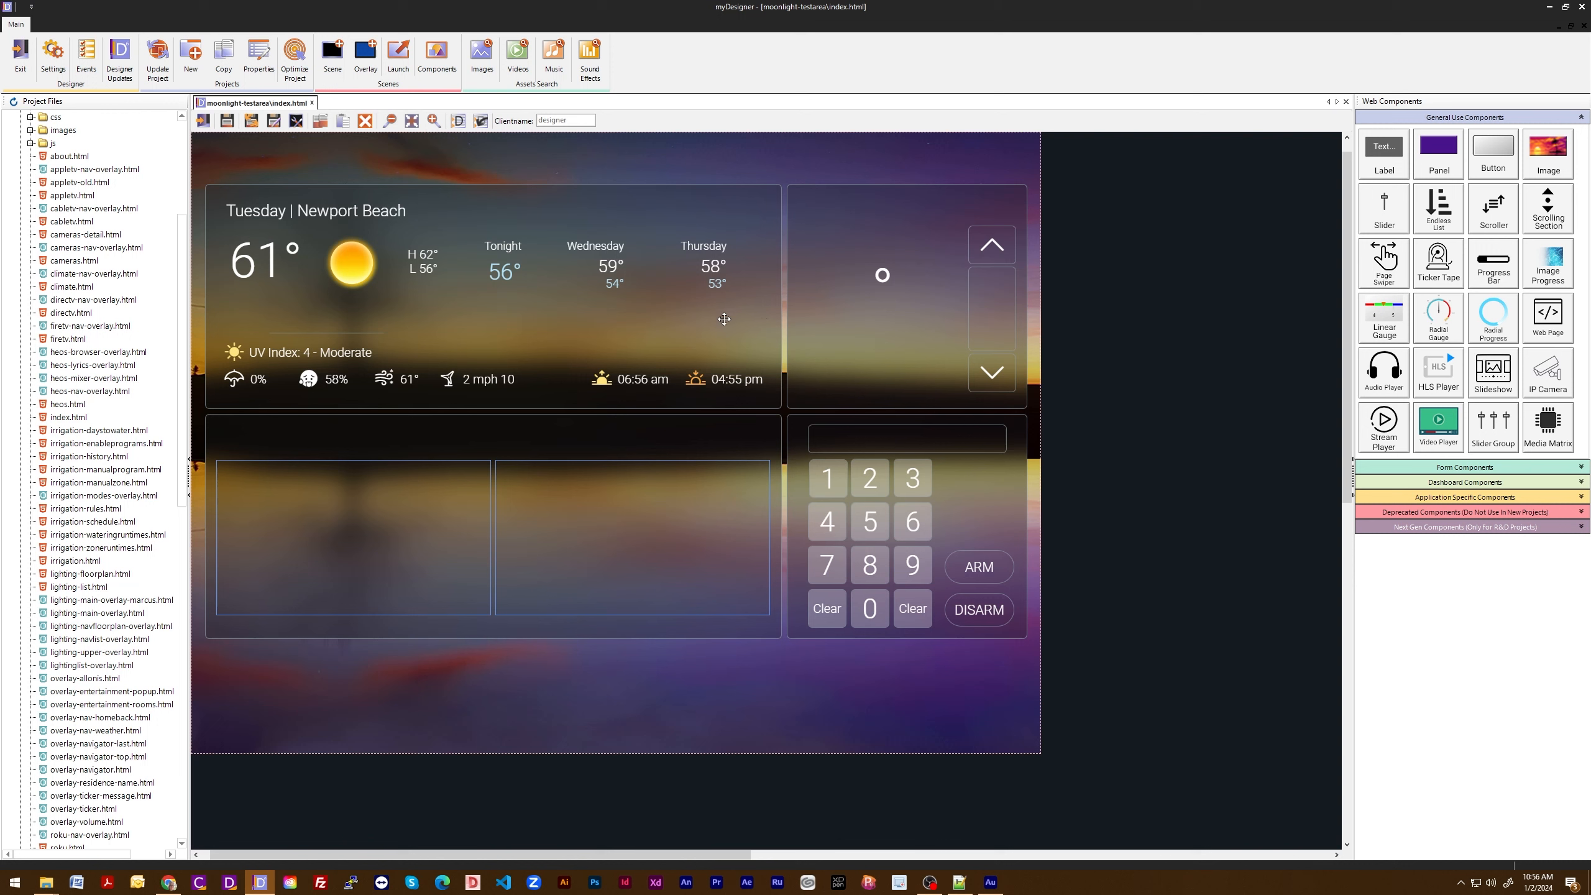
- Add overlay-ticker.html as a scene overlay visible on load, and close the scene properties without saving
click(297, 121)
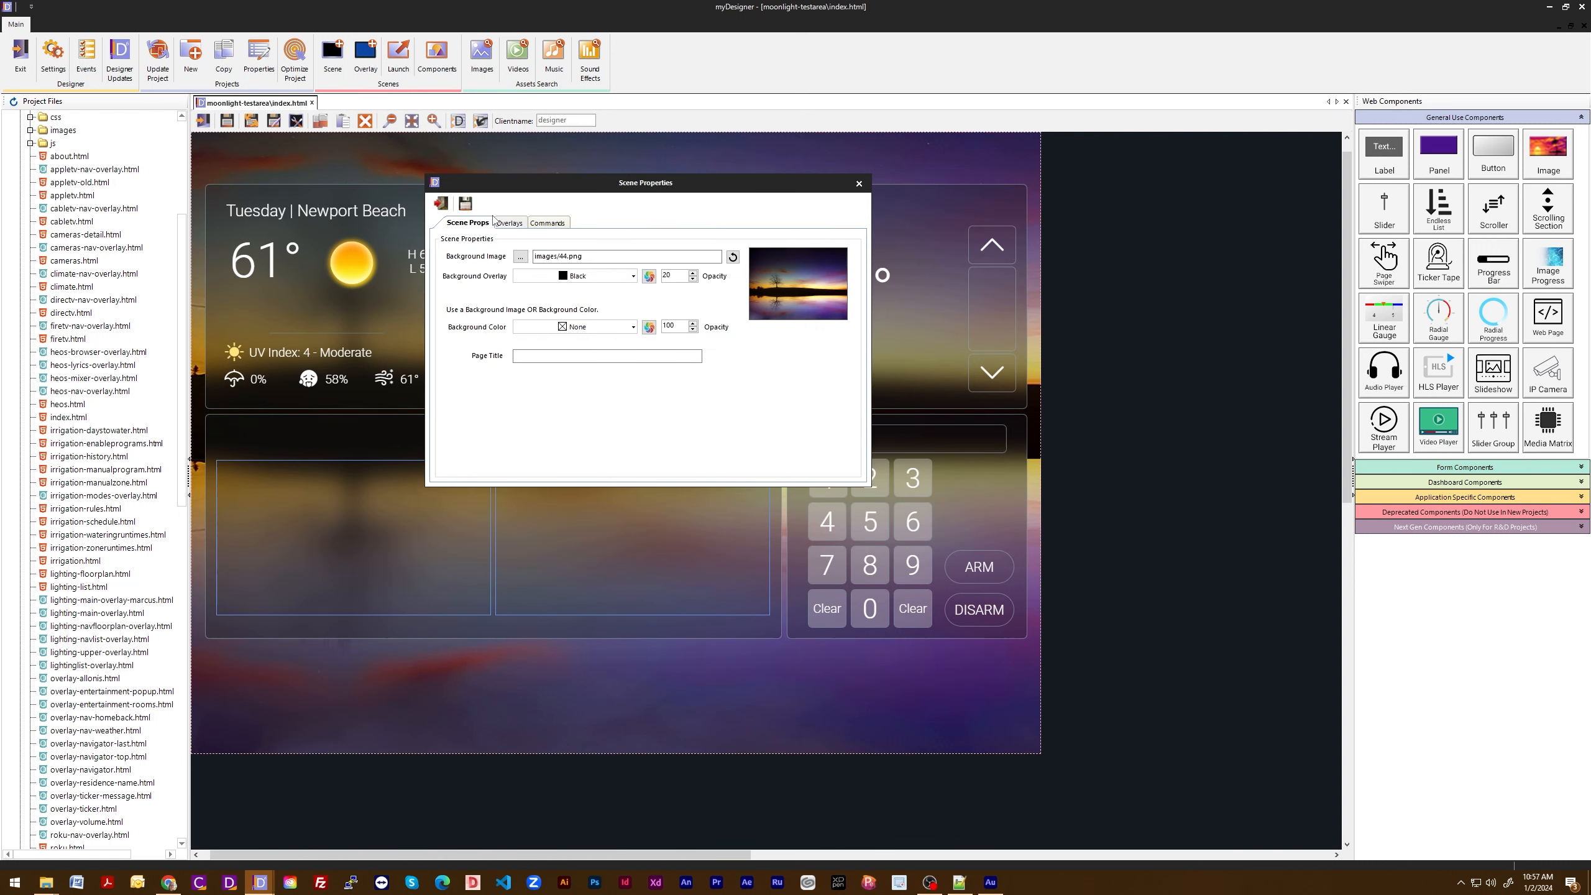
click(510, 224)
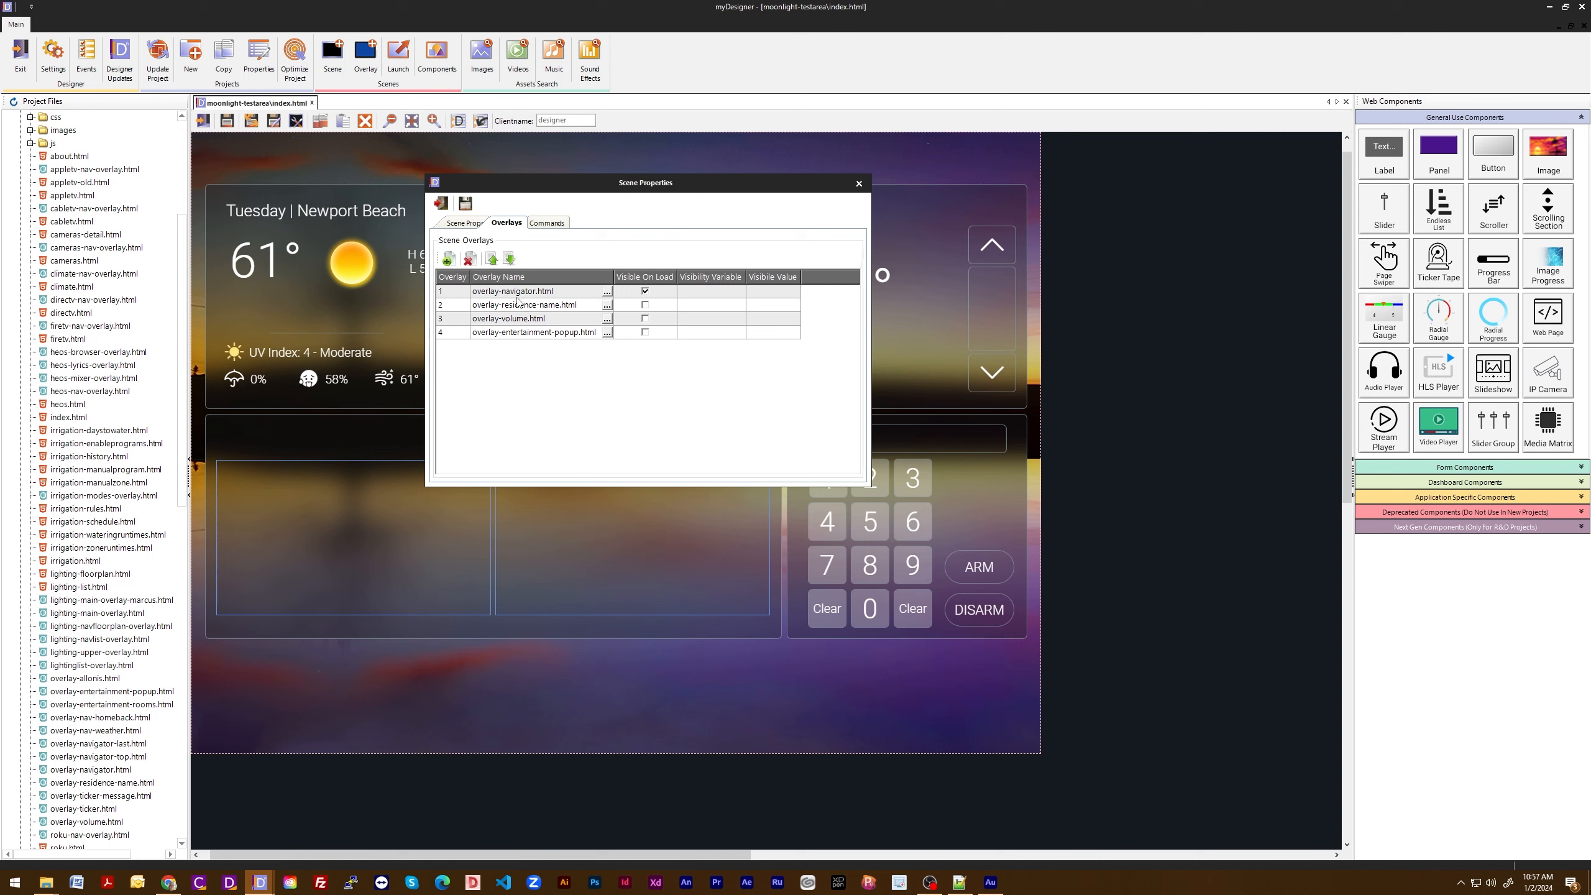
click(449, 260)
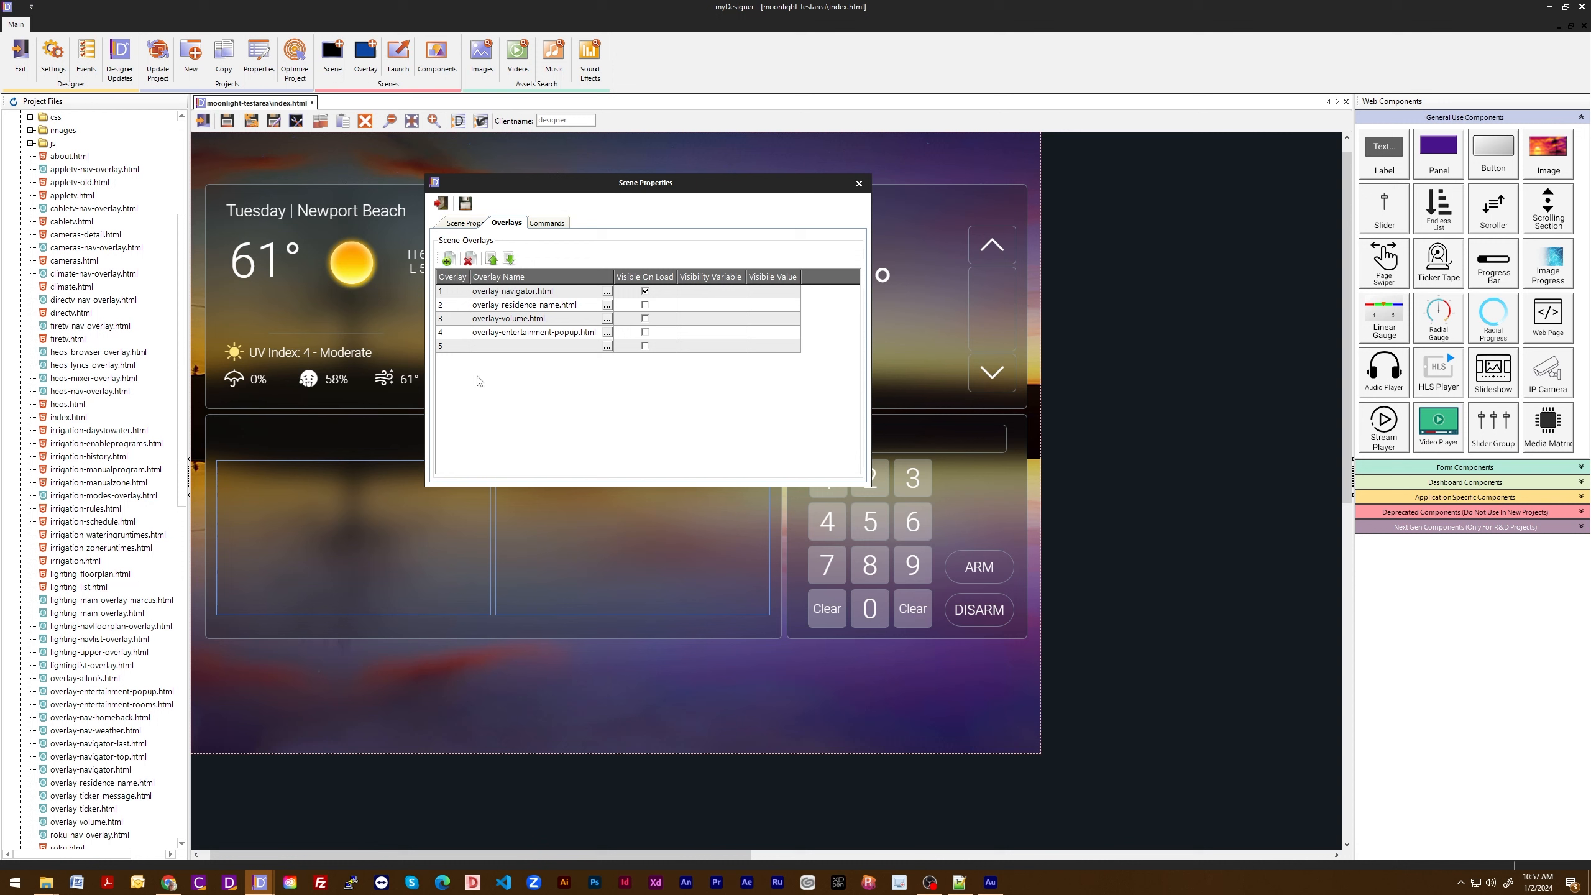
click(569, 349)
click(607, 346)
scroll(670, 455, down, 13)
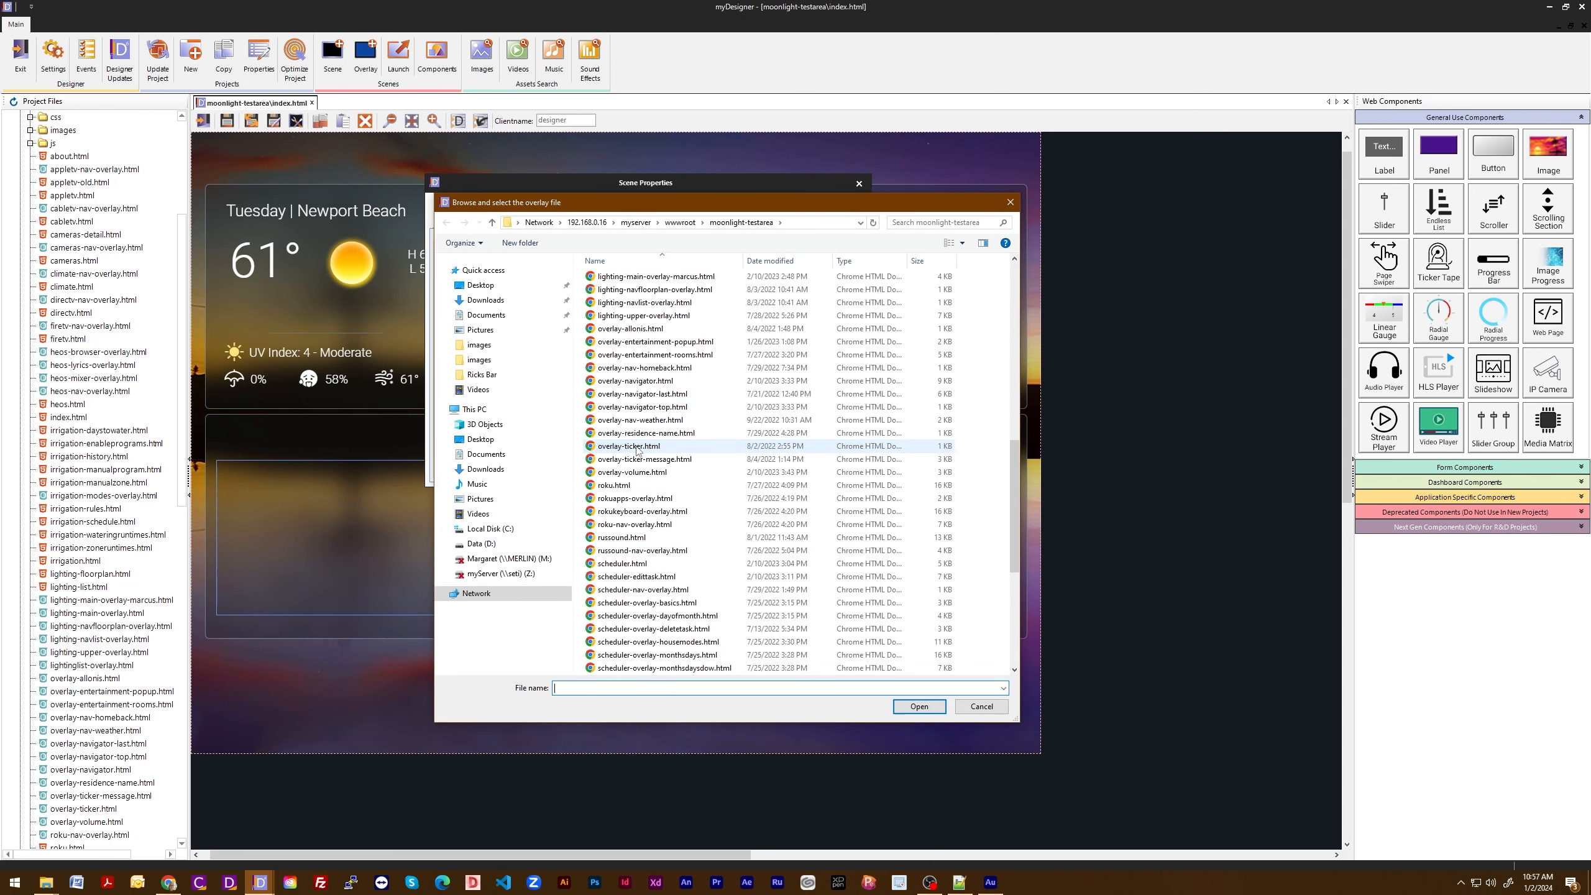
click(636, 447)
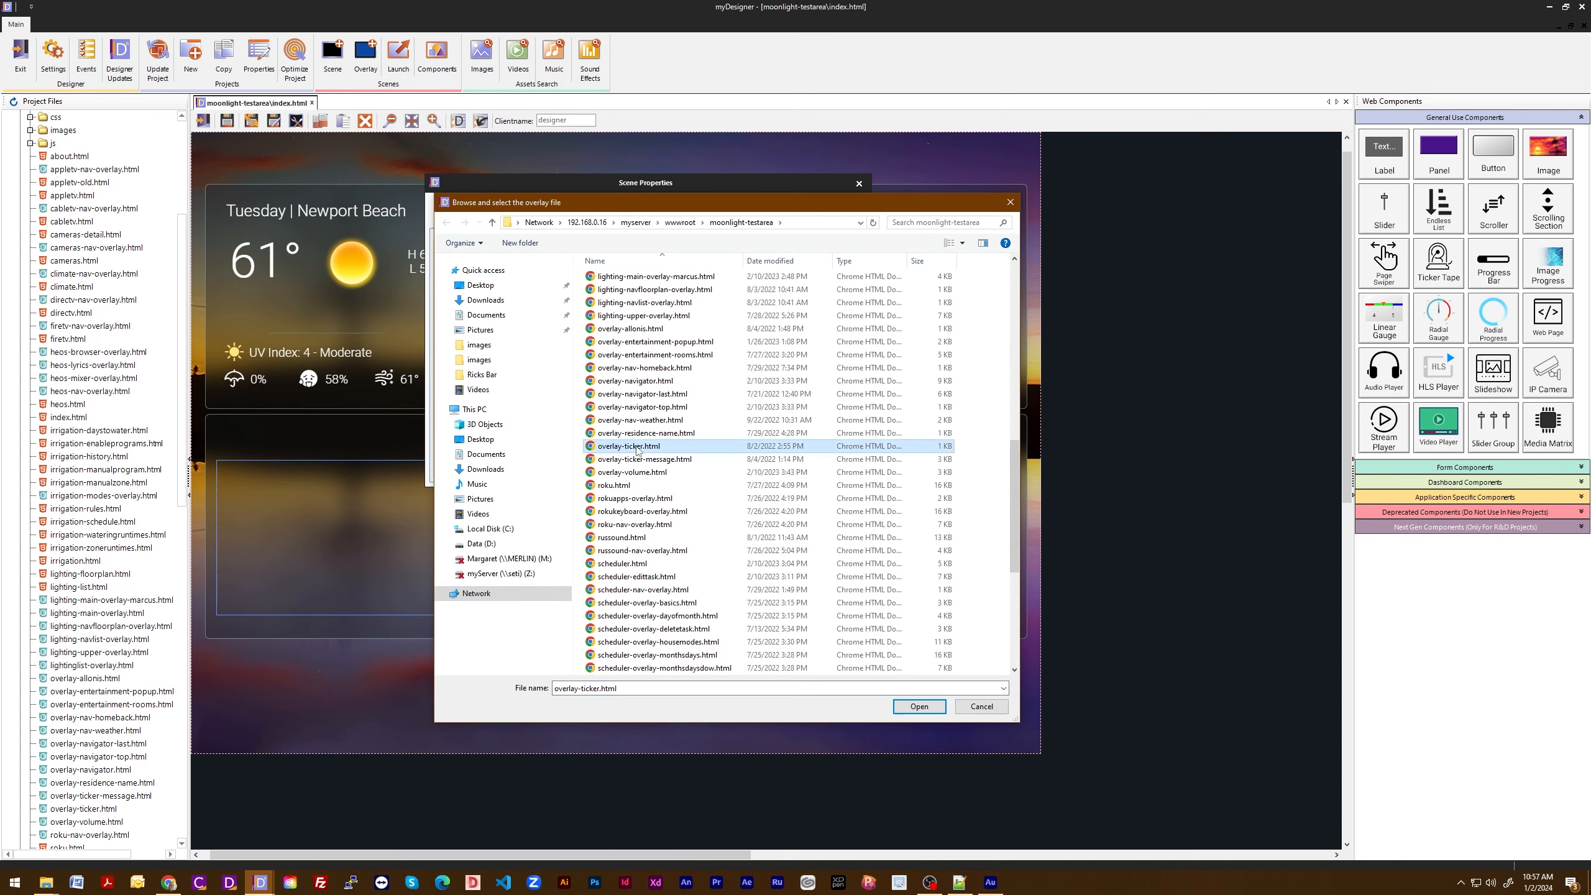
click(919, 706)
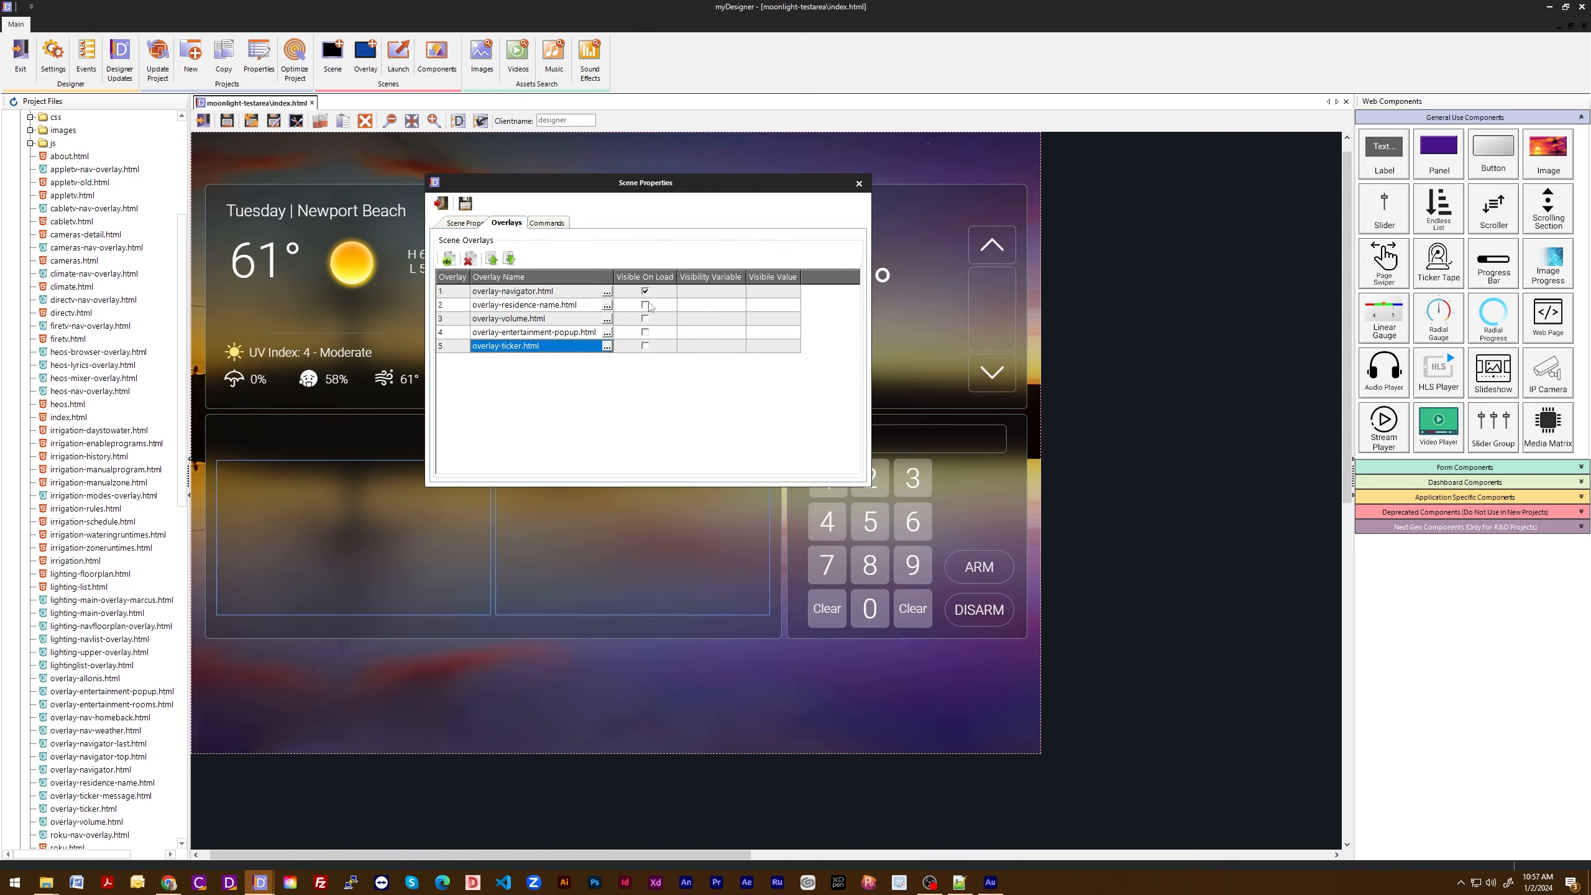
click(646, 347)
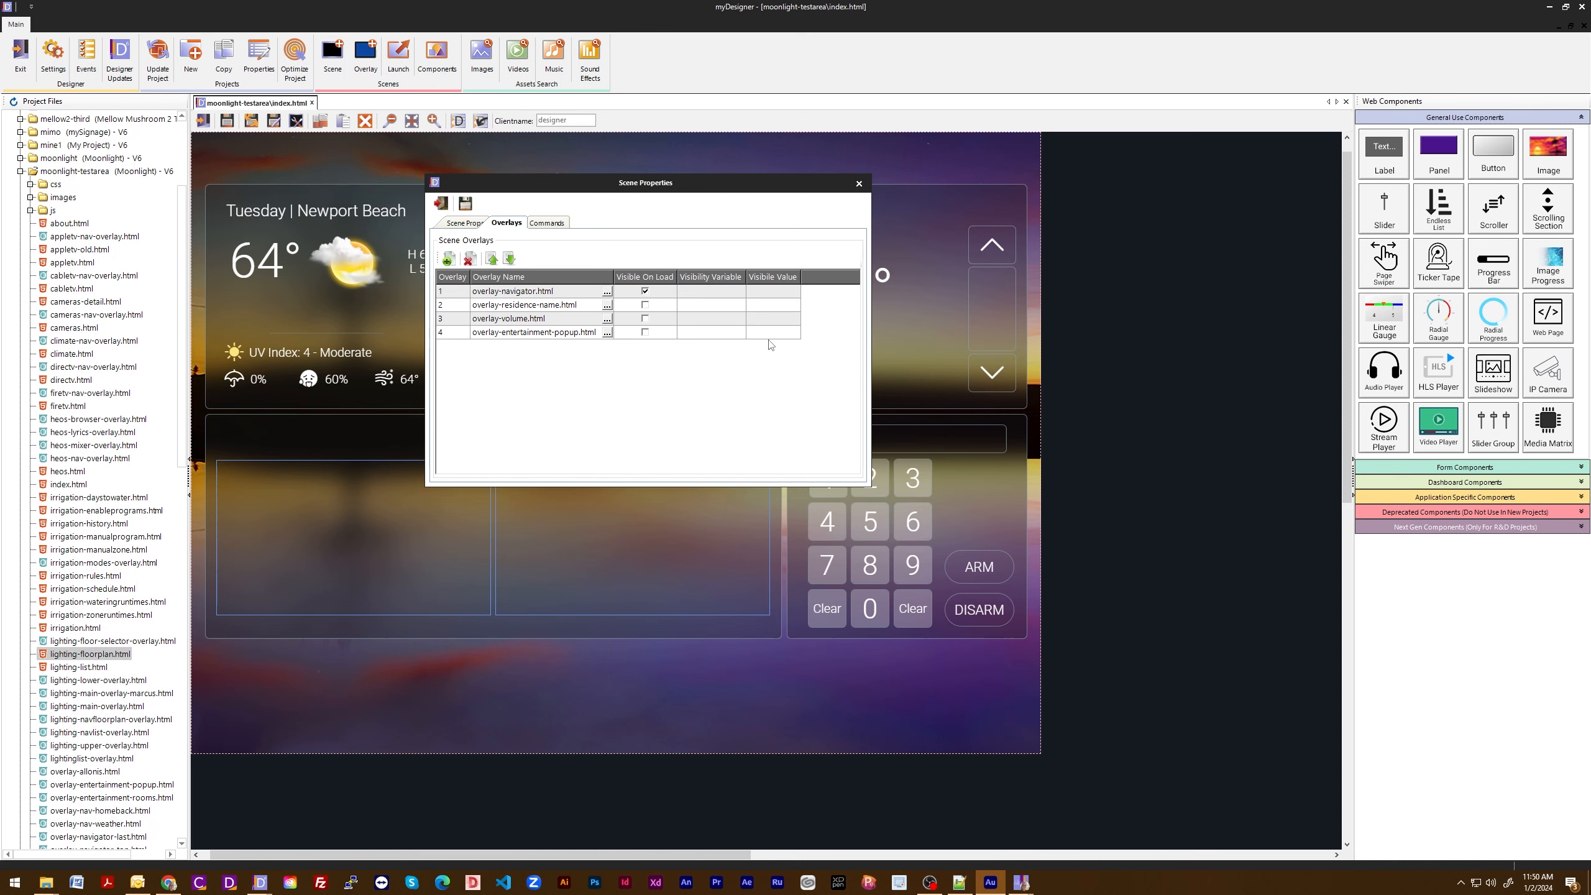
click(448, 202)
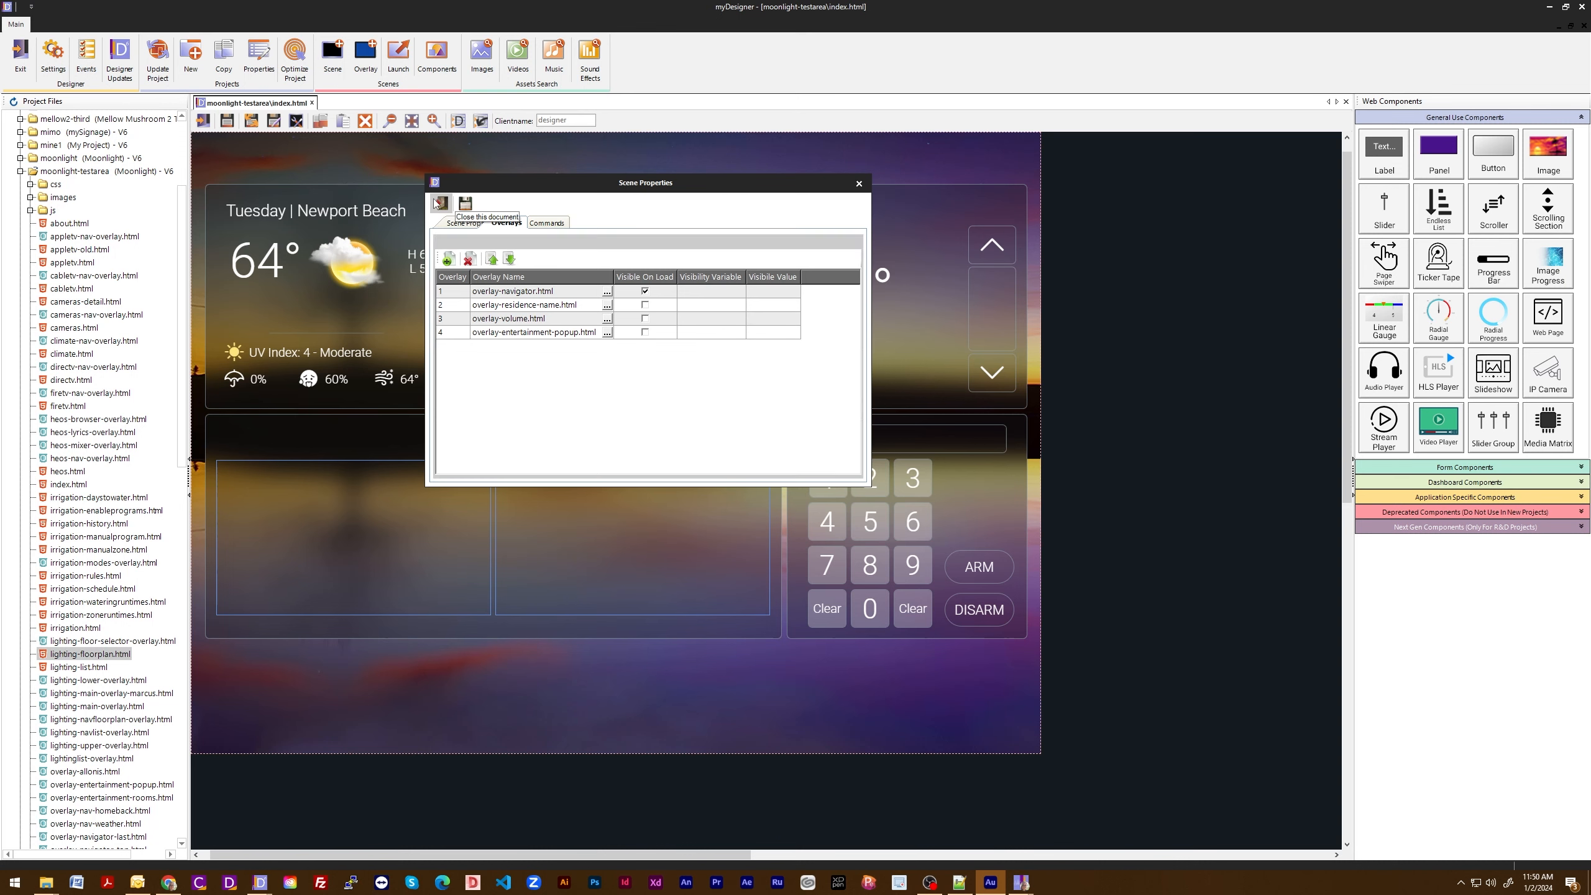
- Open lighting-floorplan.html and examine the visibility variables and visible values of its scene overlays
double_click(85, 655)
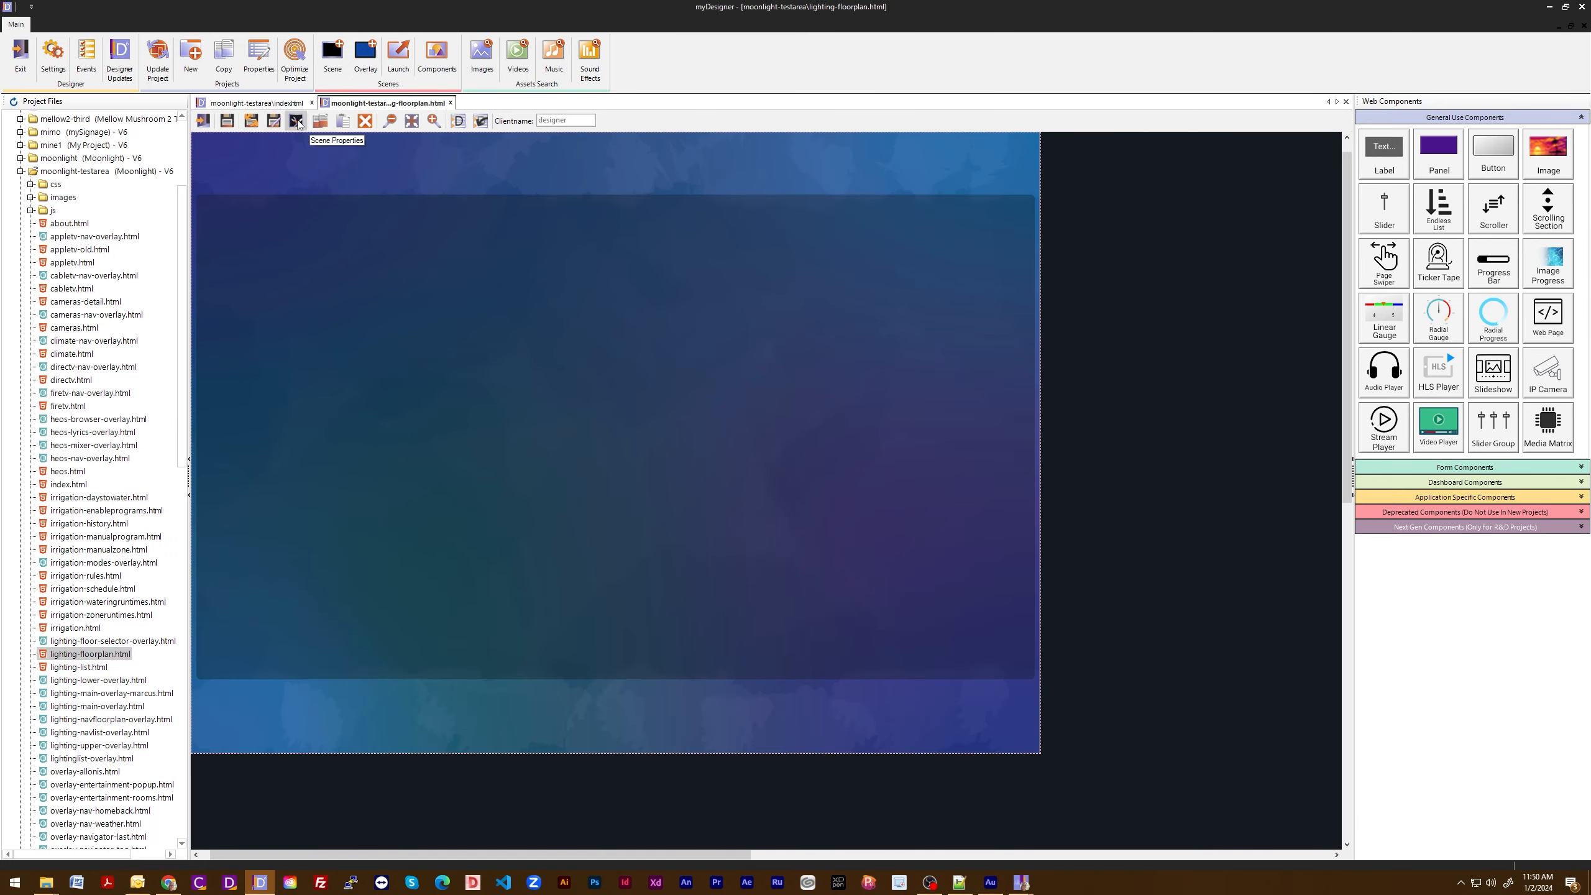
click(297, 120)
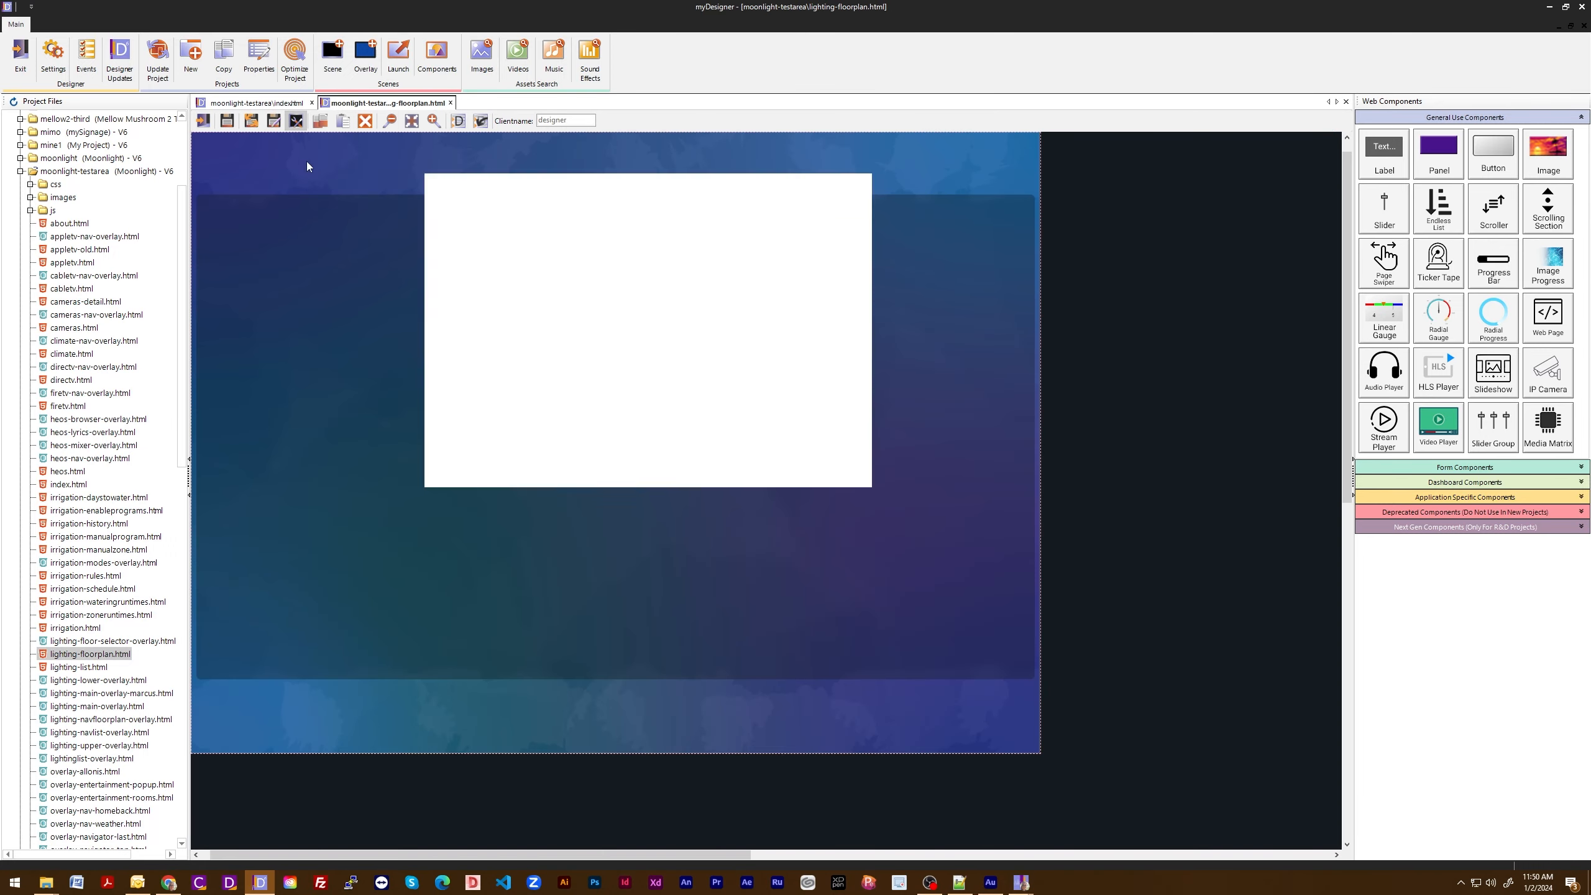
click(507, 223)
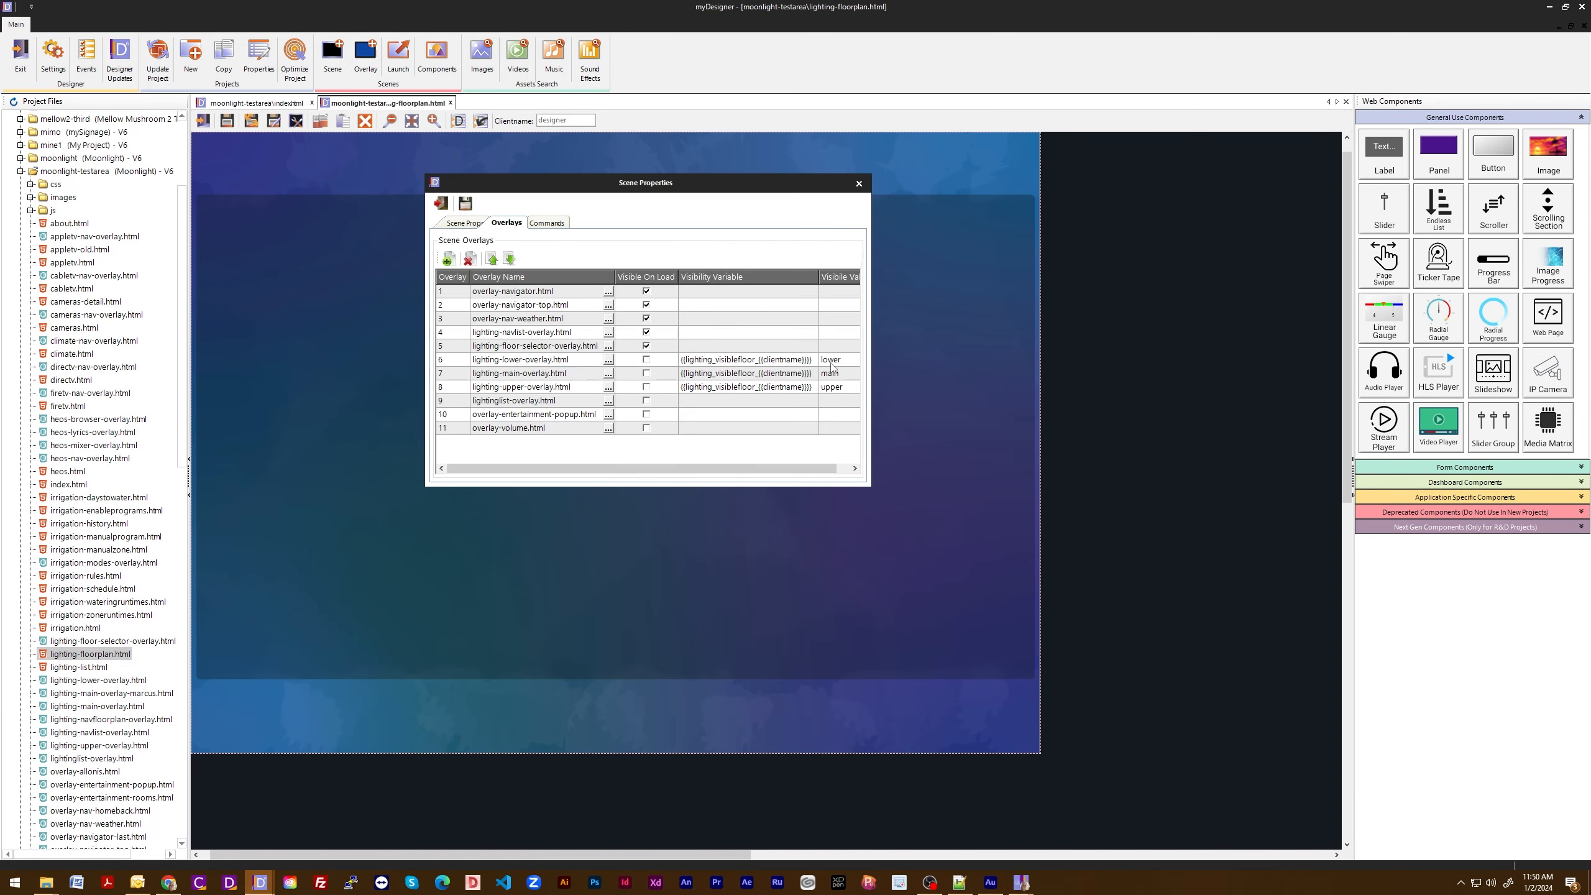
drag(870, 352, 896, 351)
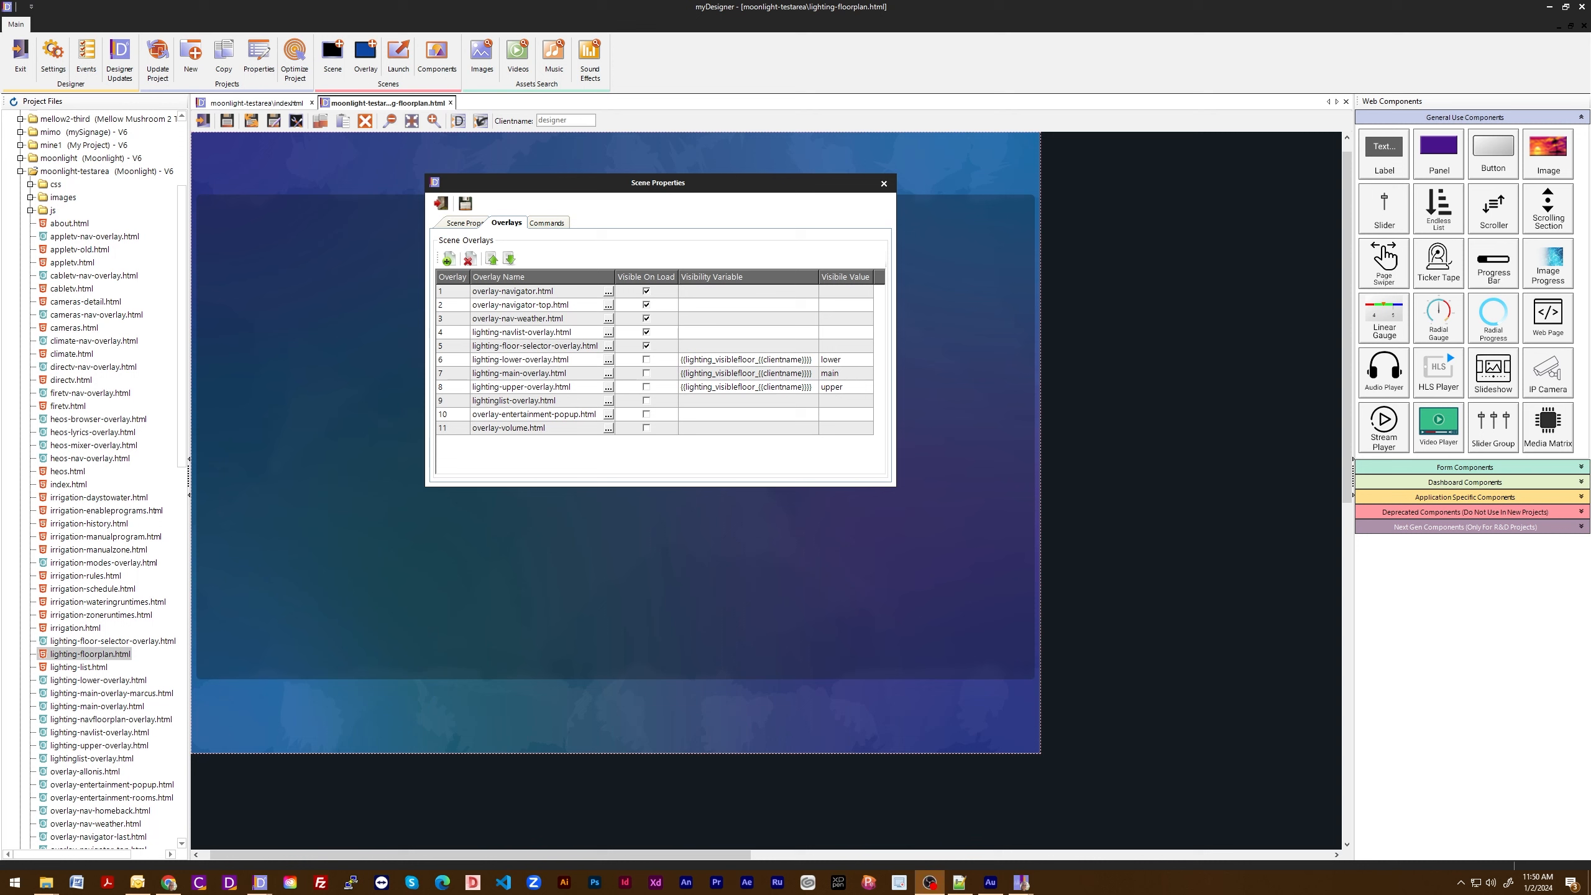
click(441, 204)
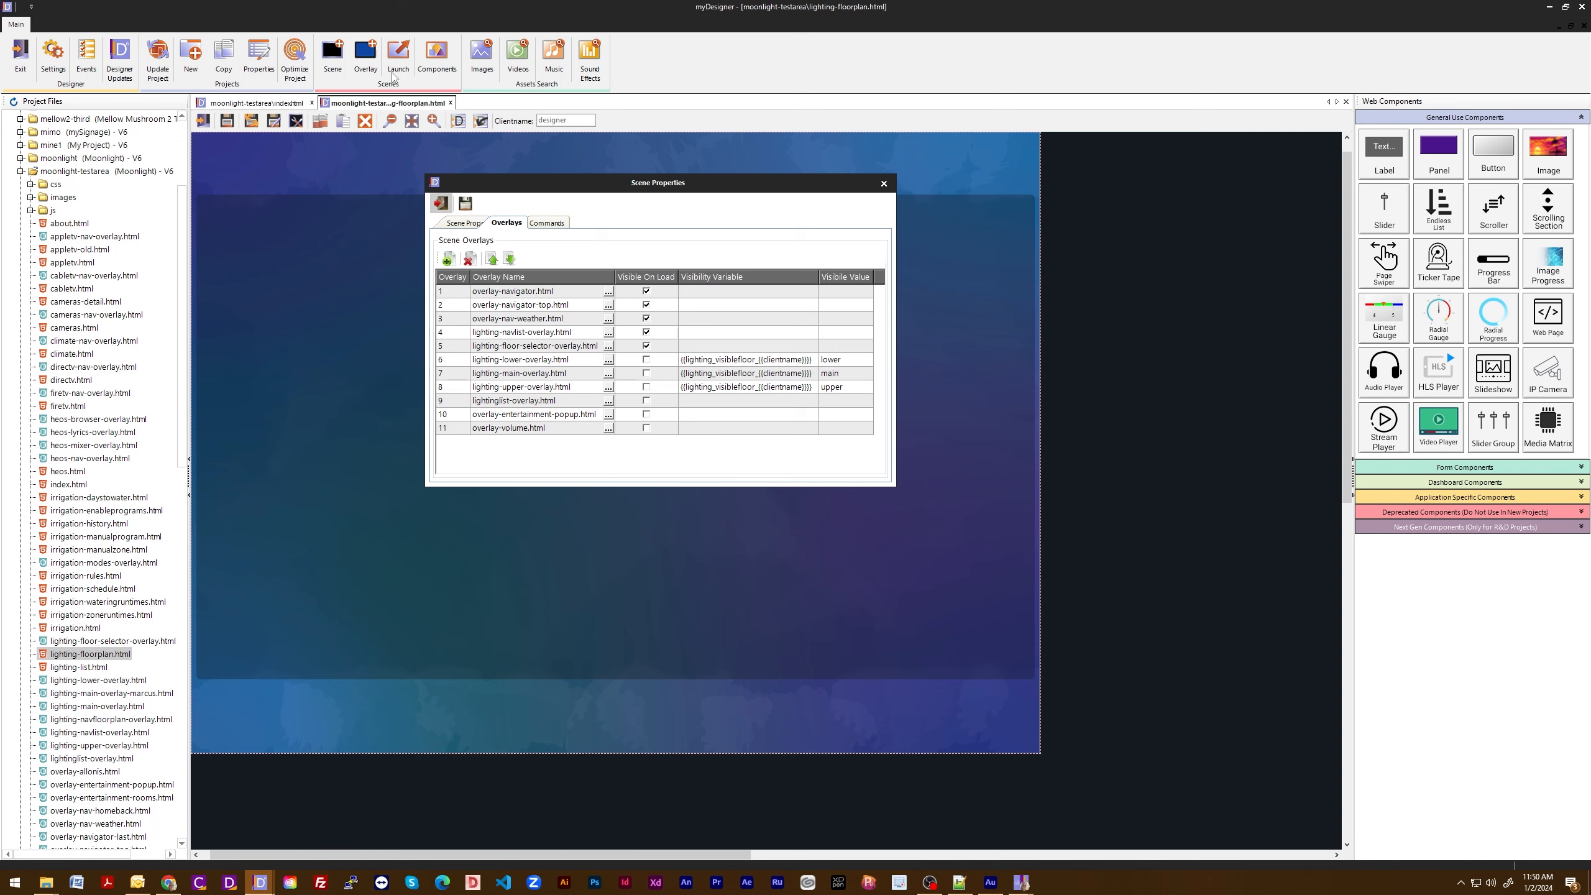
- Launch the project in a preview window and go to its Lighting page
click(394, 76)
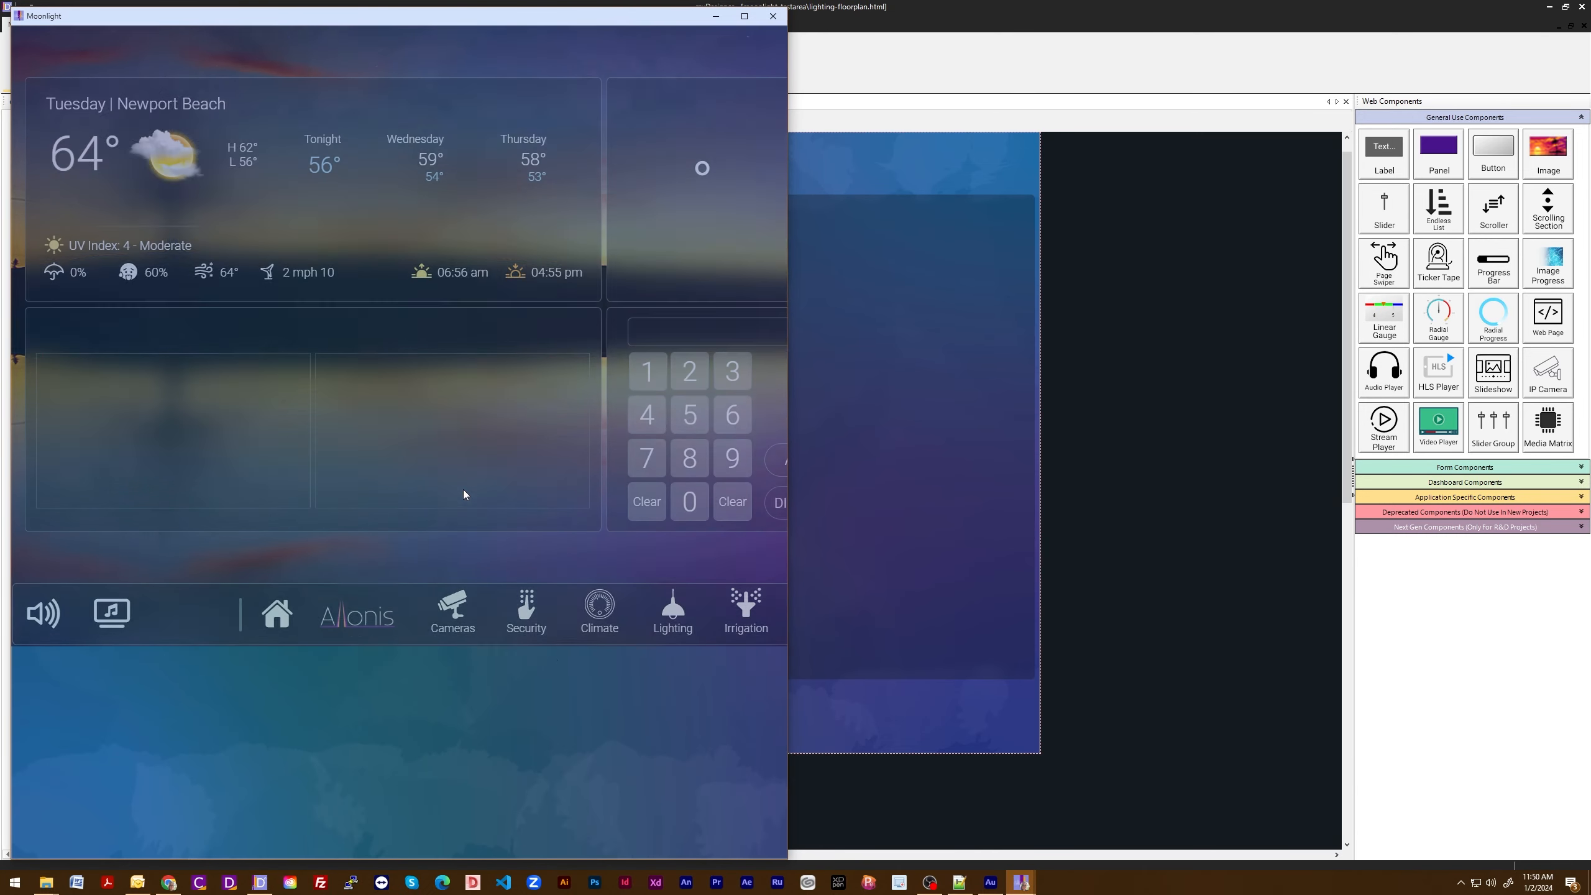
click(664, 612)
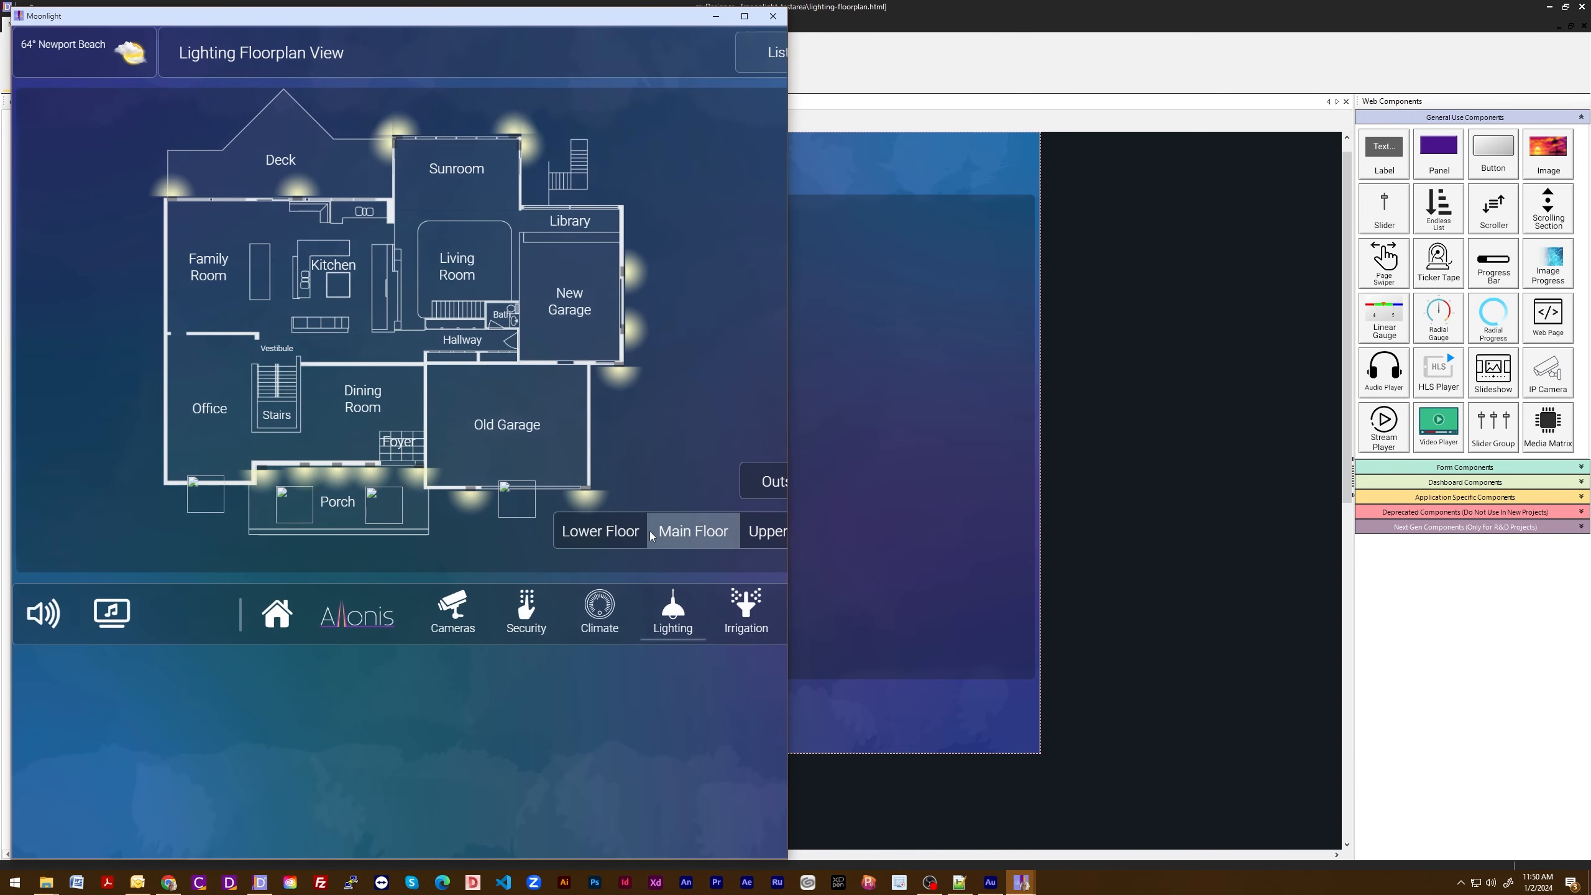
- Switch the previewed lighting floorplan between the lower, main and upper floors, widen the preview window, and close it
click(603, 529)
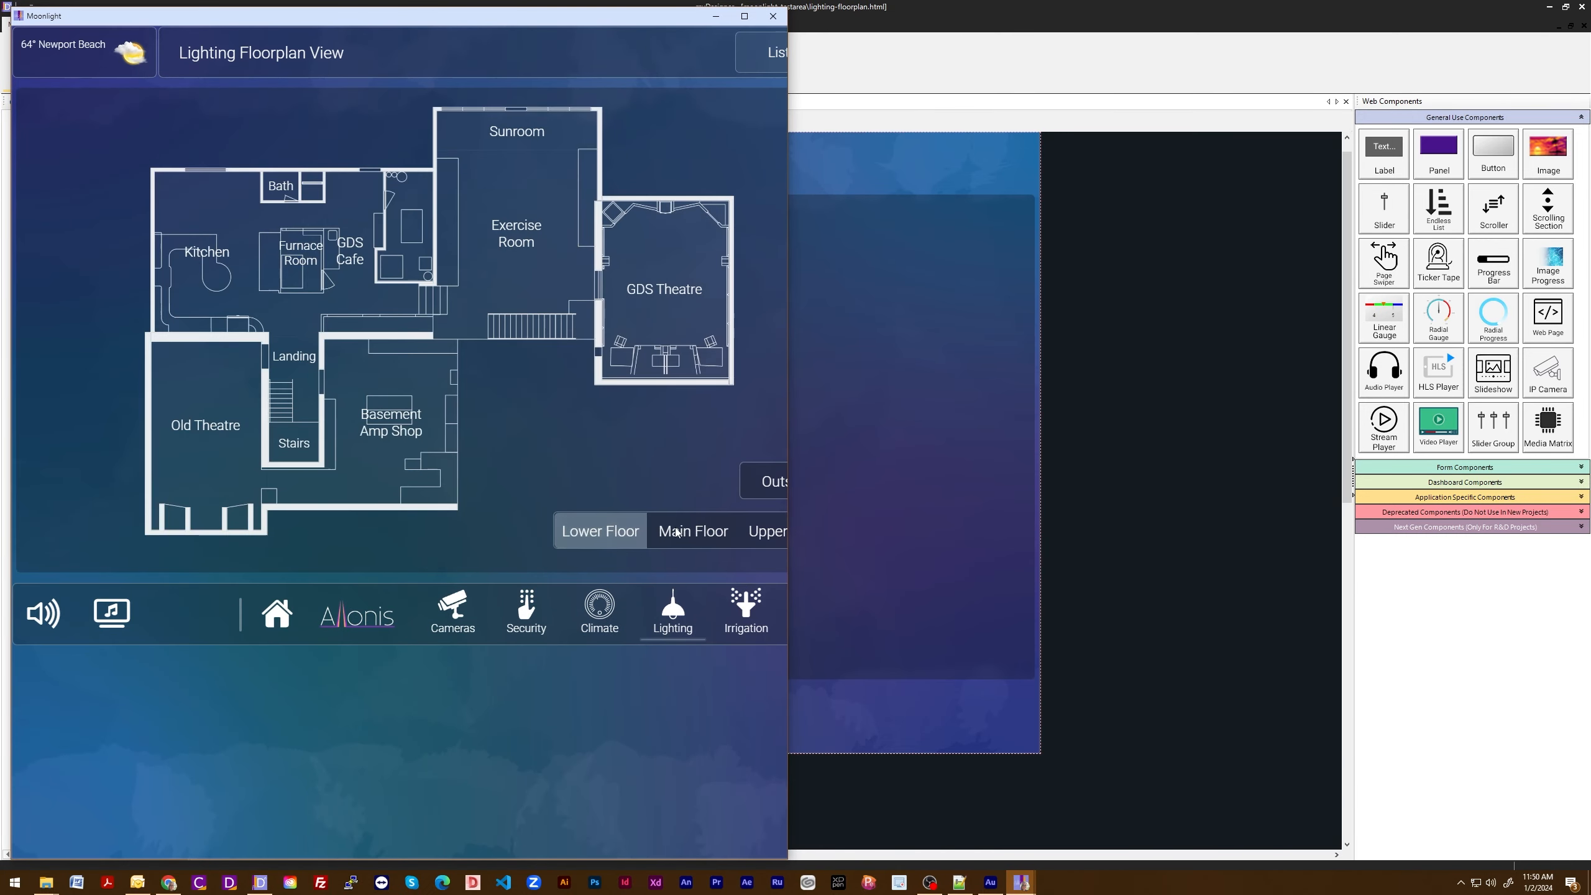
click(693, 530)
click(771, 530)
drag(788, 510, 844, 514)
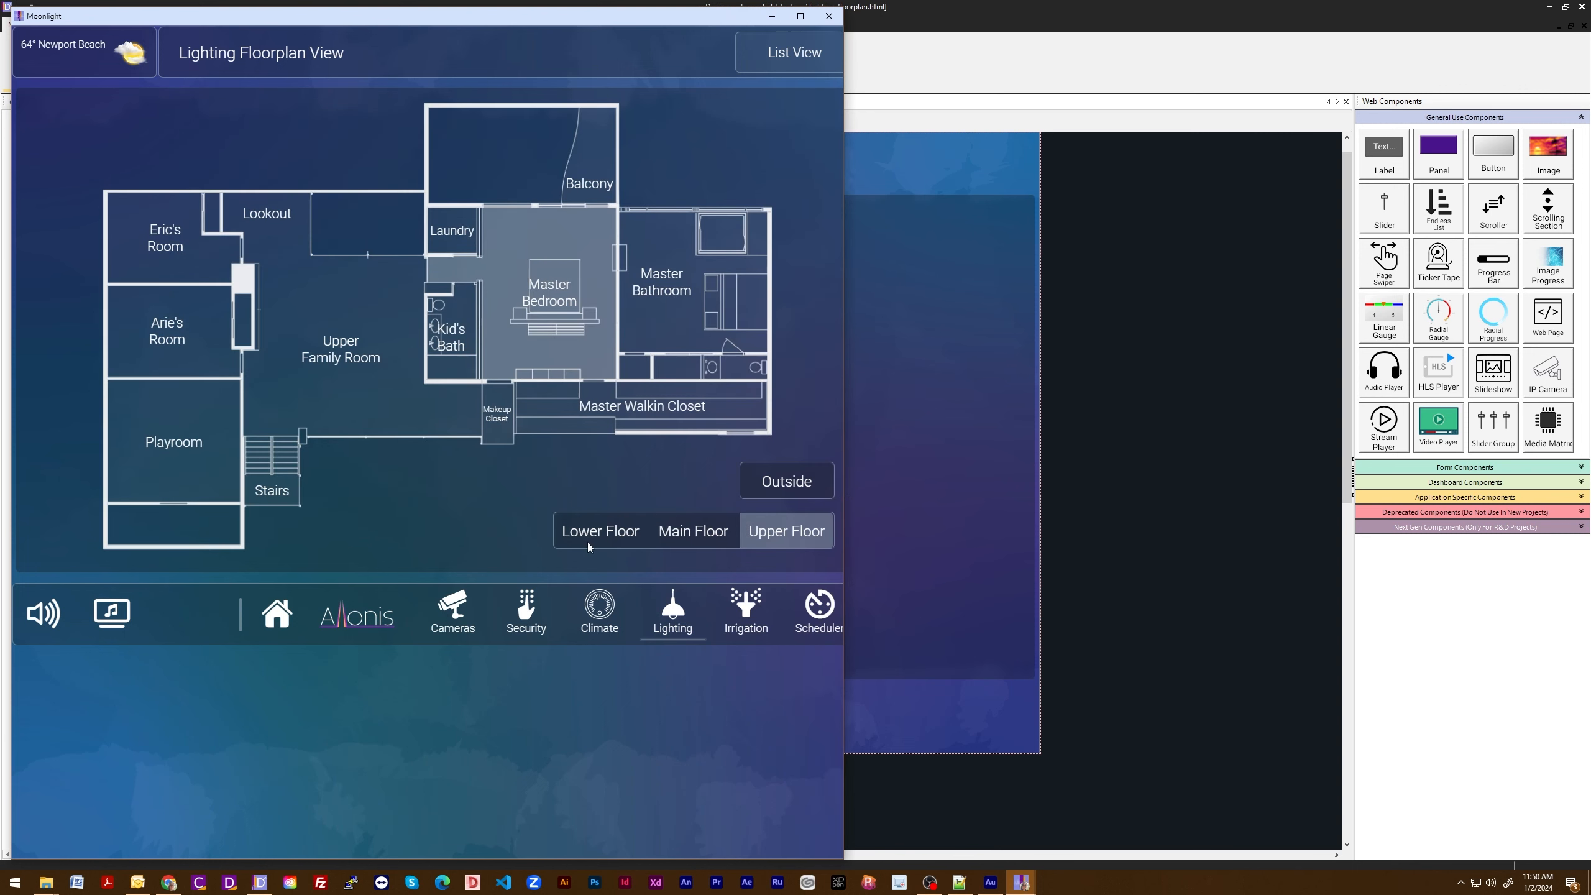
click(670, 532)
click(600, 531)
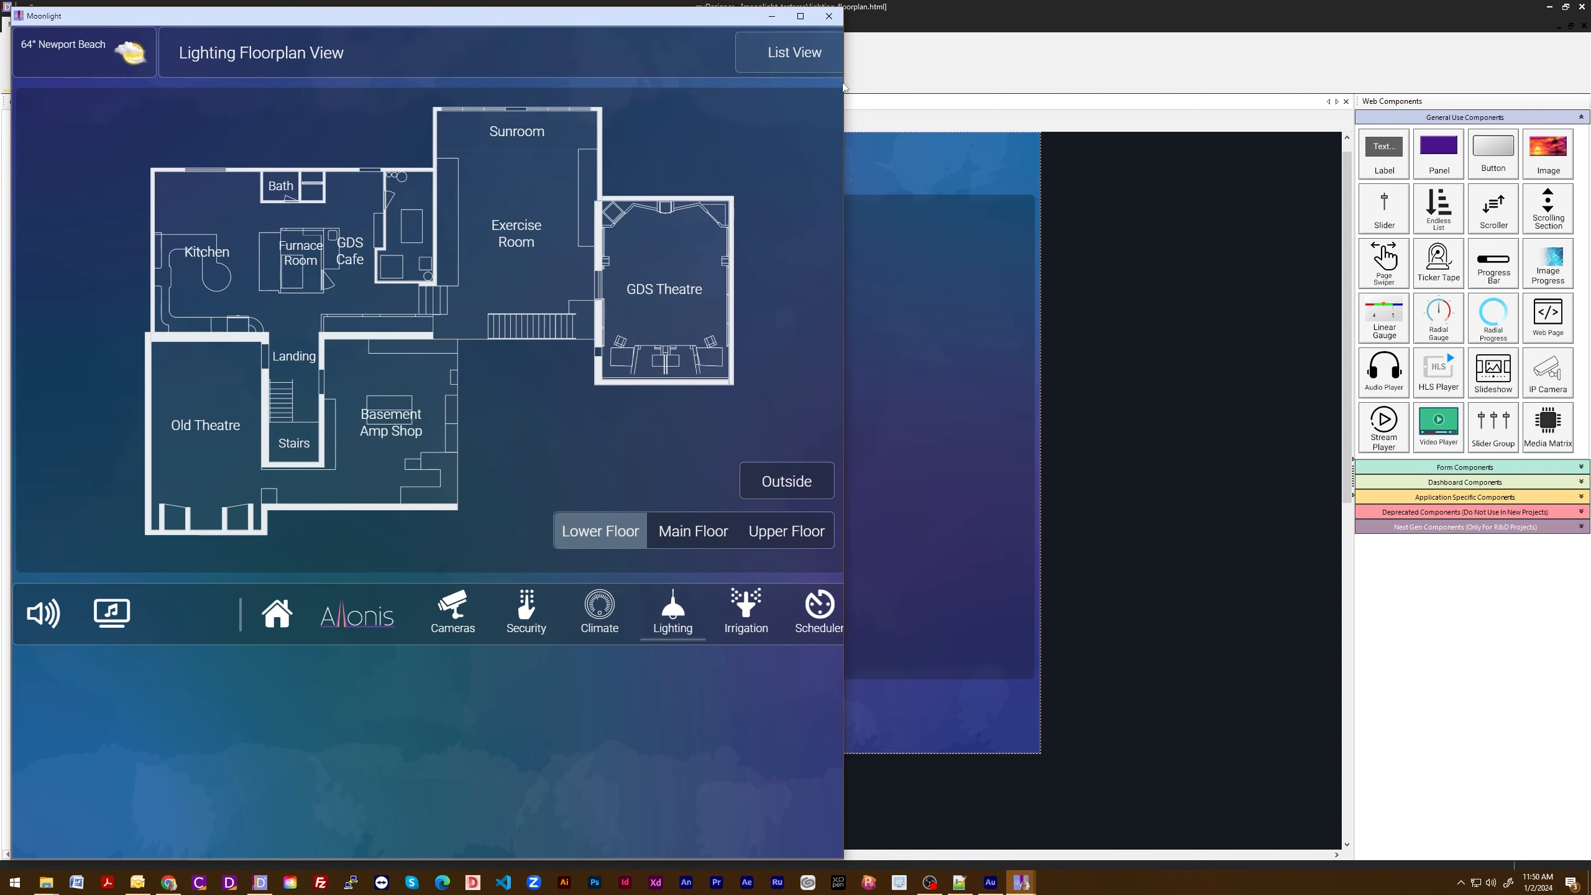
click(828, 16)
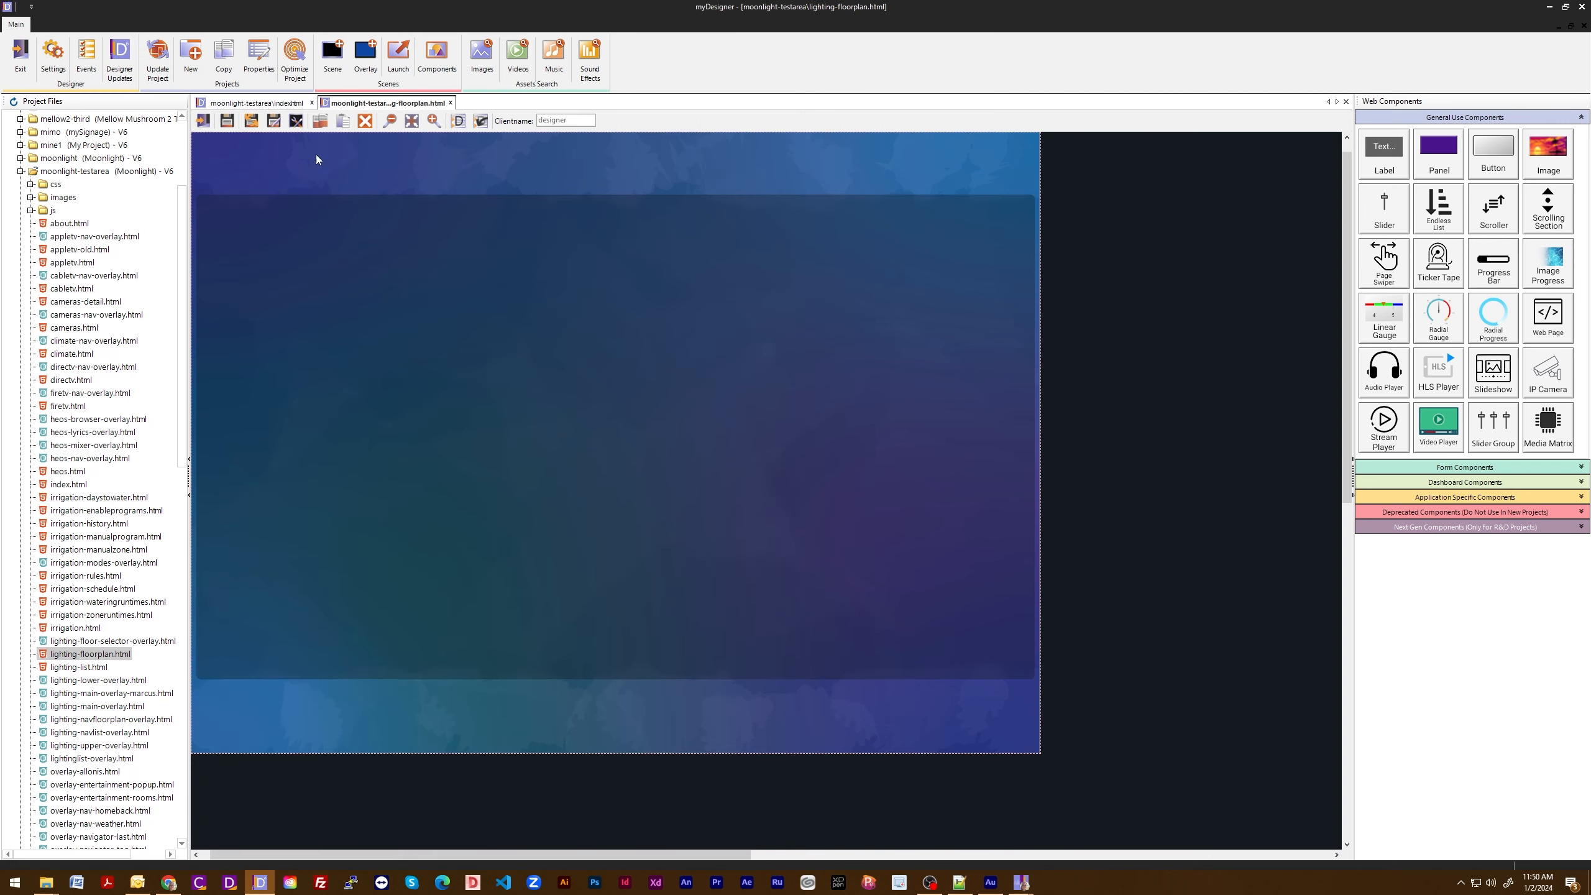
- Open the overlay settings of index.html's scene properties and delete overlay-volume.html from the scene overlays
click(296, 120)
click(506, 222)
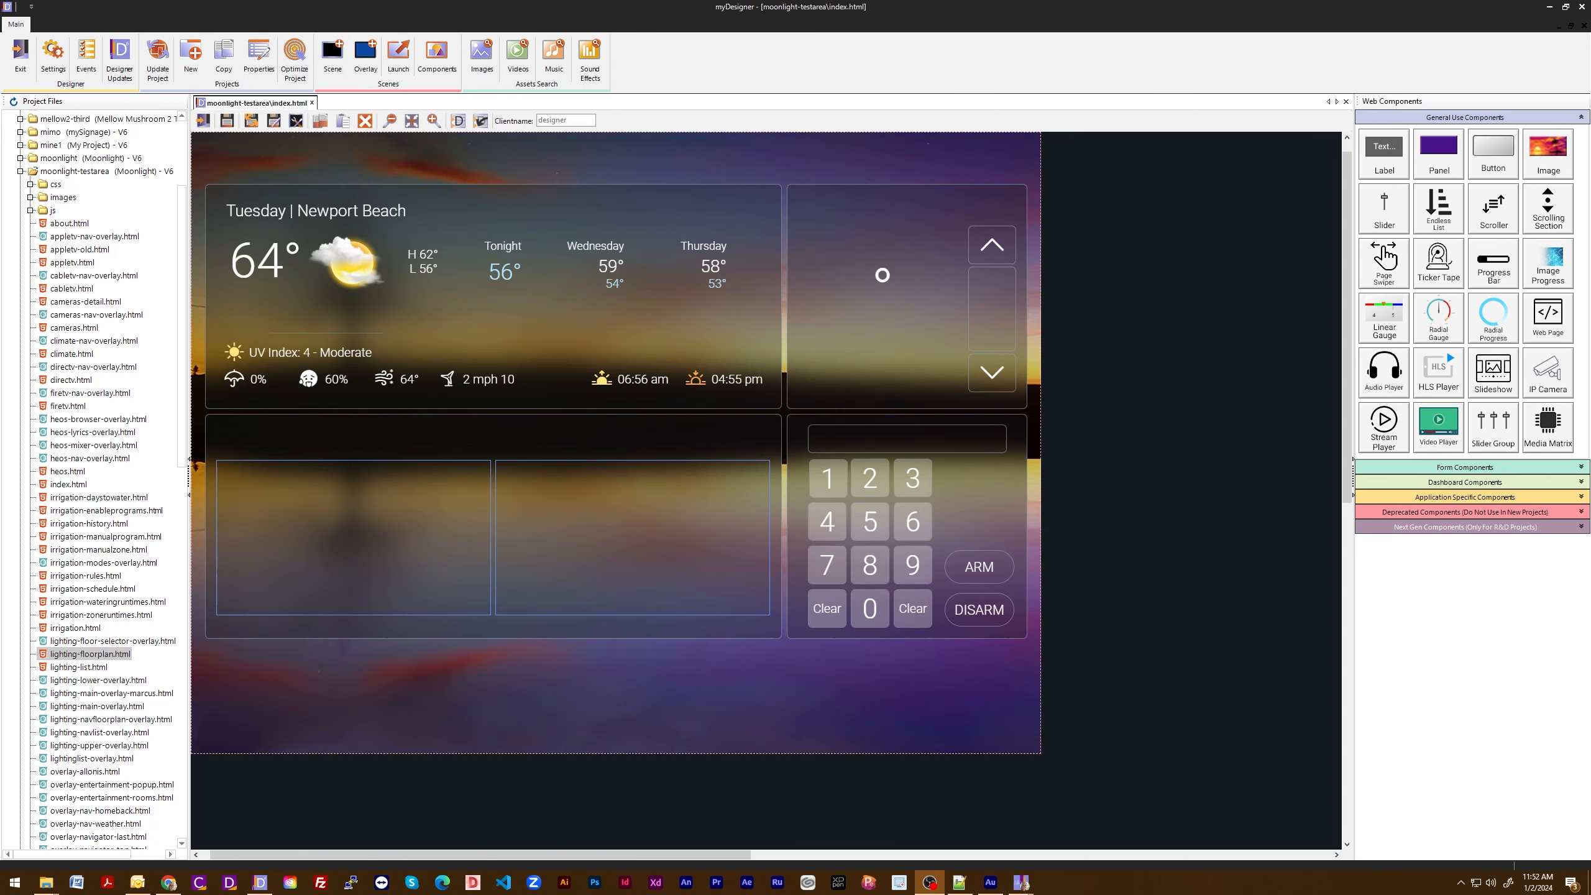
click(297, 123)
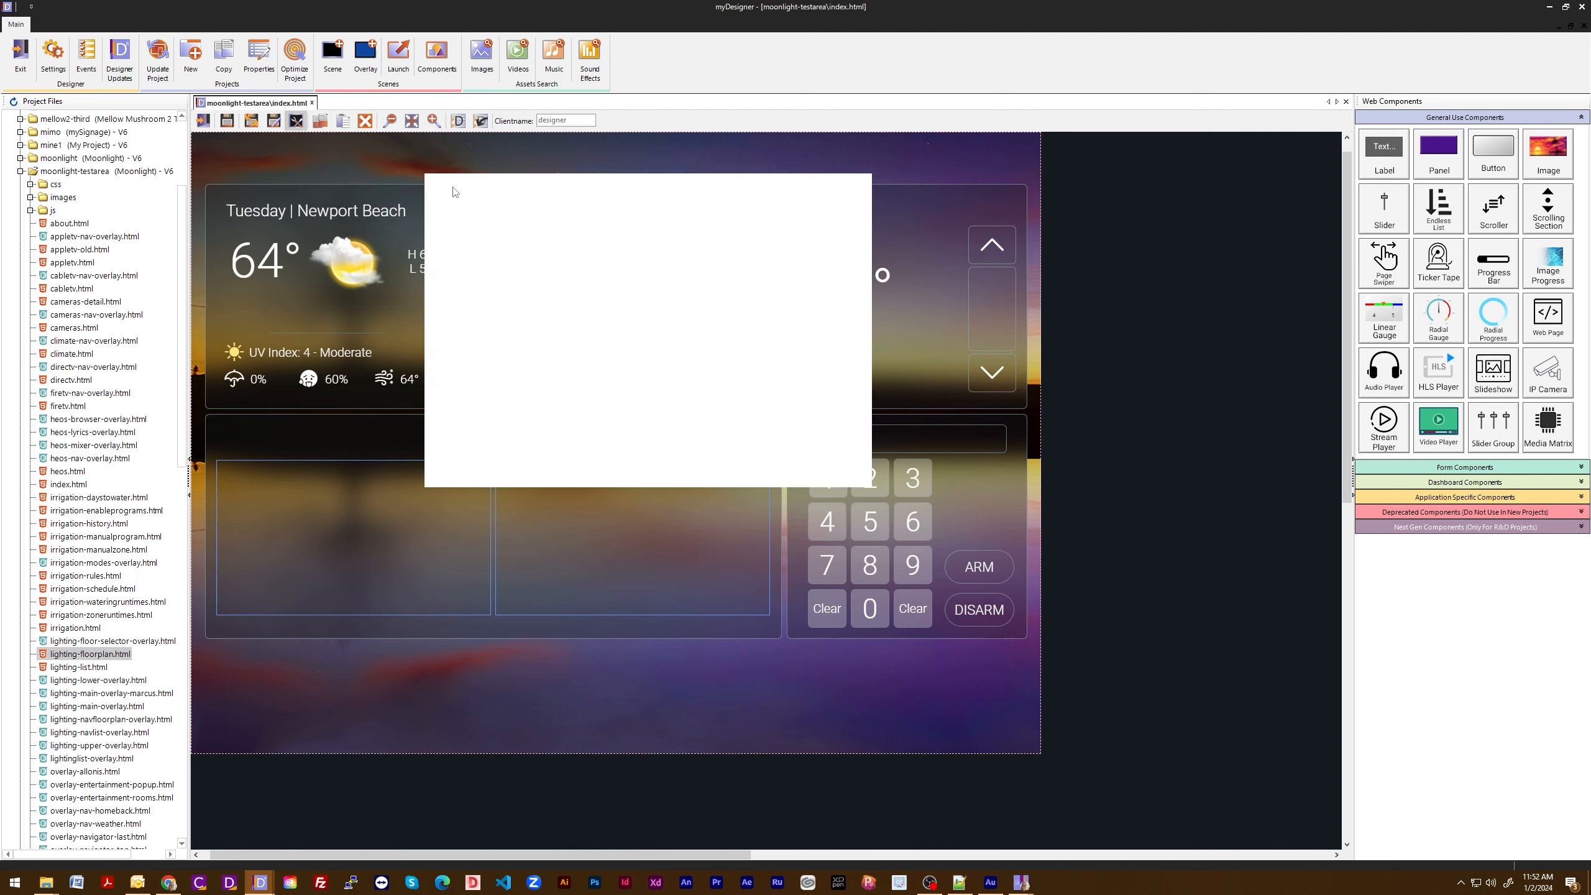
click(514, 224)
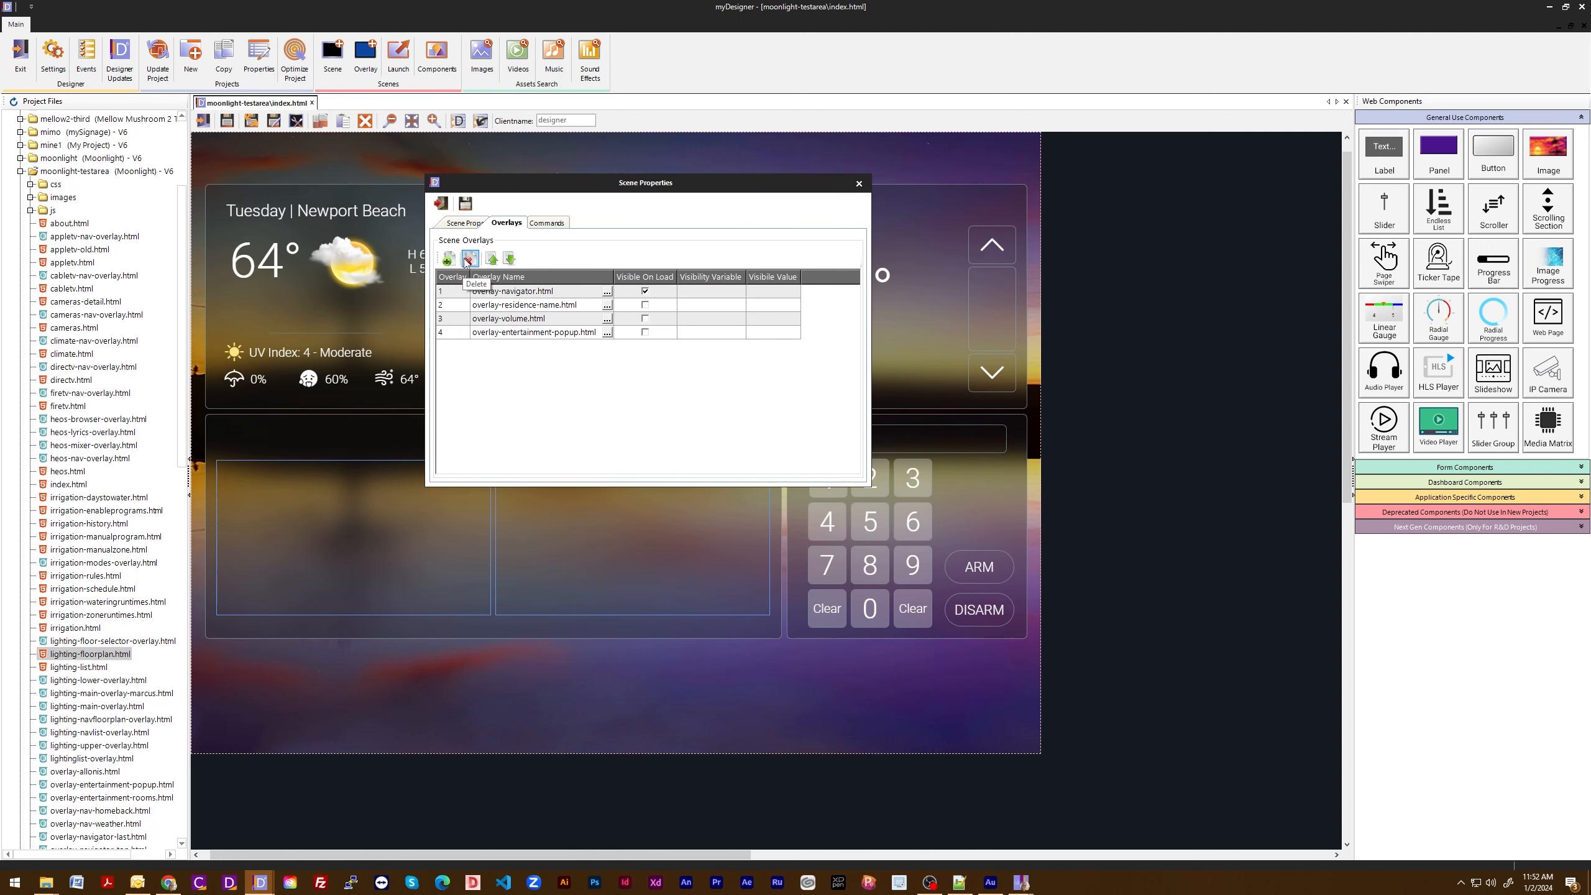
click(461, 322)
click(470, 259)
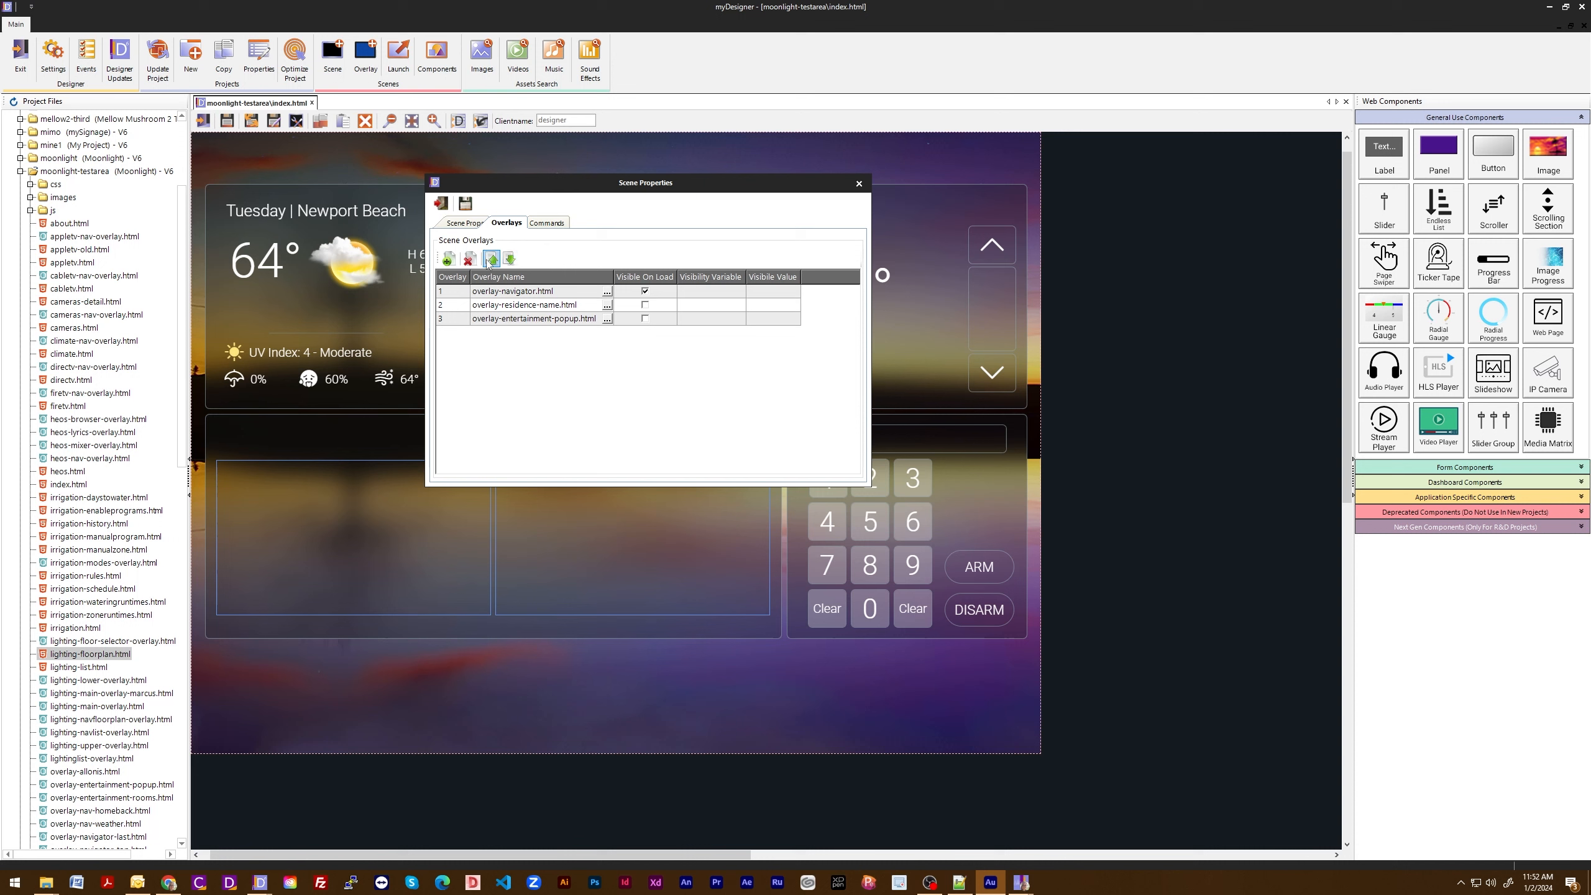
- Move overlay-residence-name.html down and up through the scene overlay order, returning it to second place
click(467, 306)
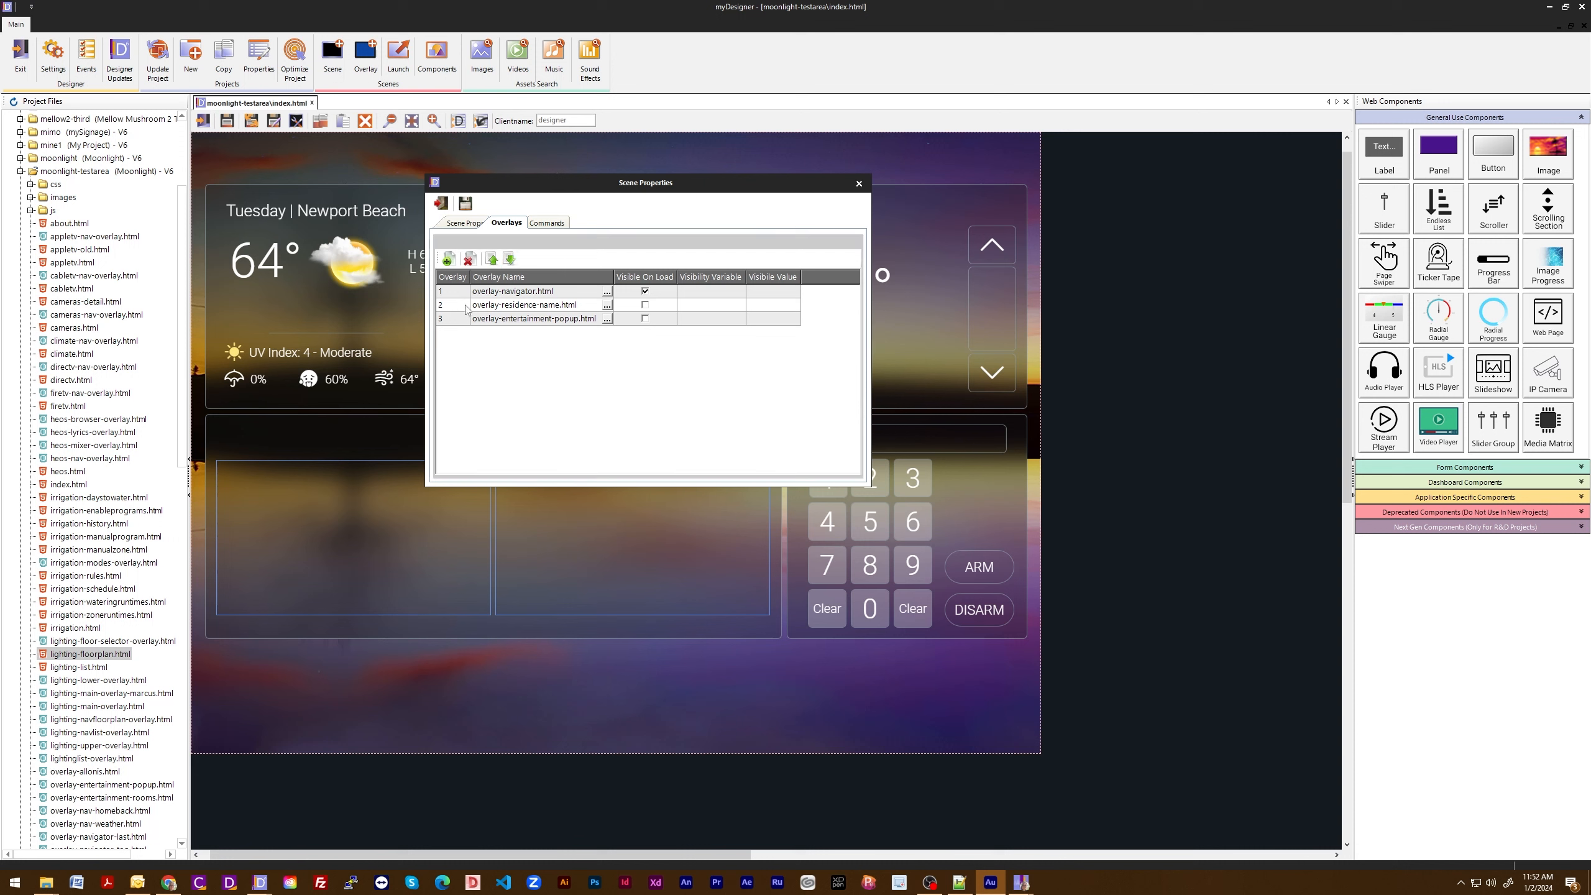
click(493, 260)
click(509, 261)
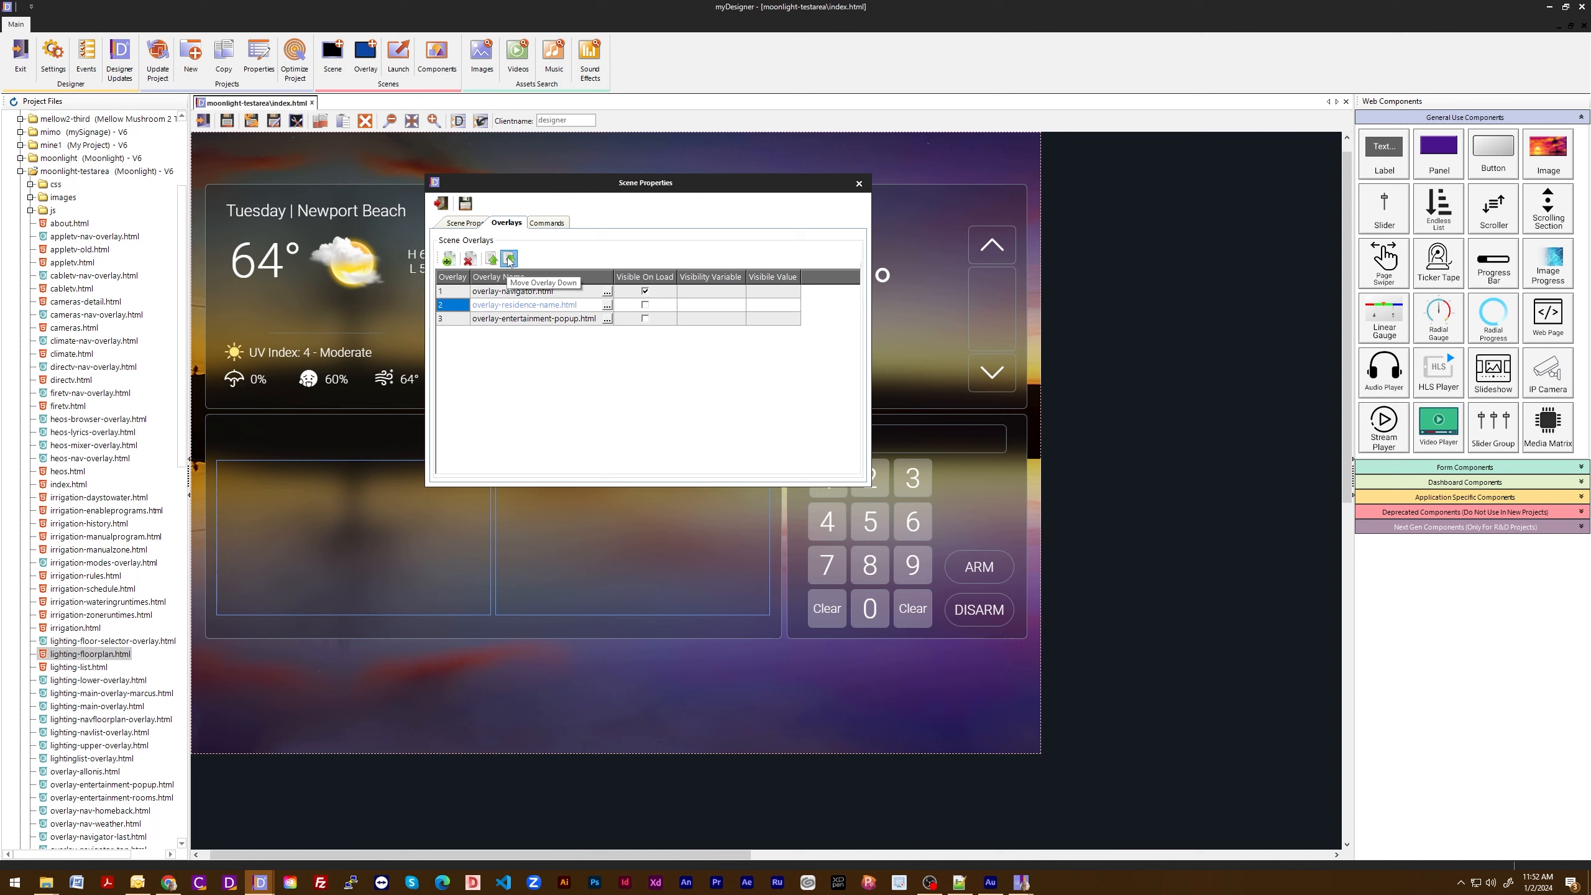
click(509, 262)
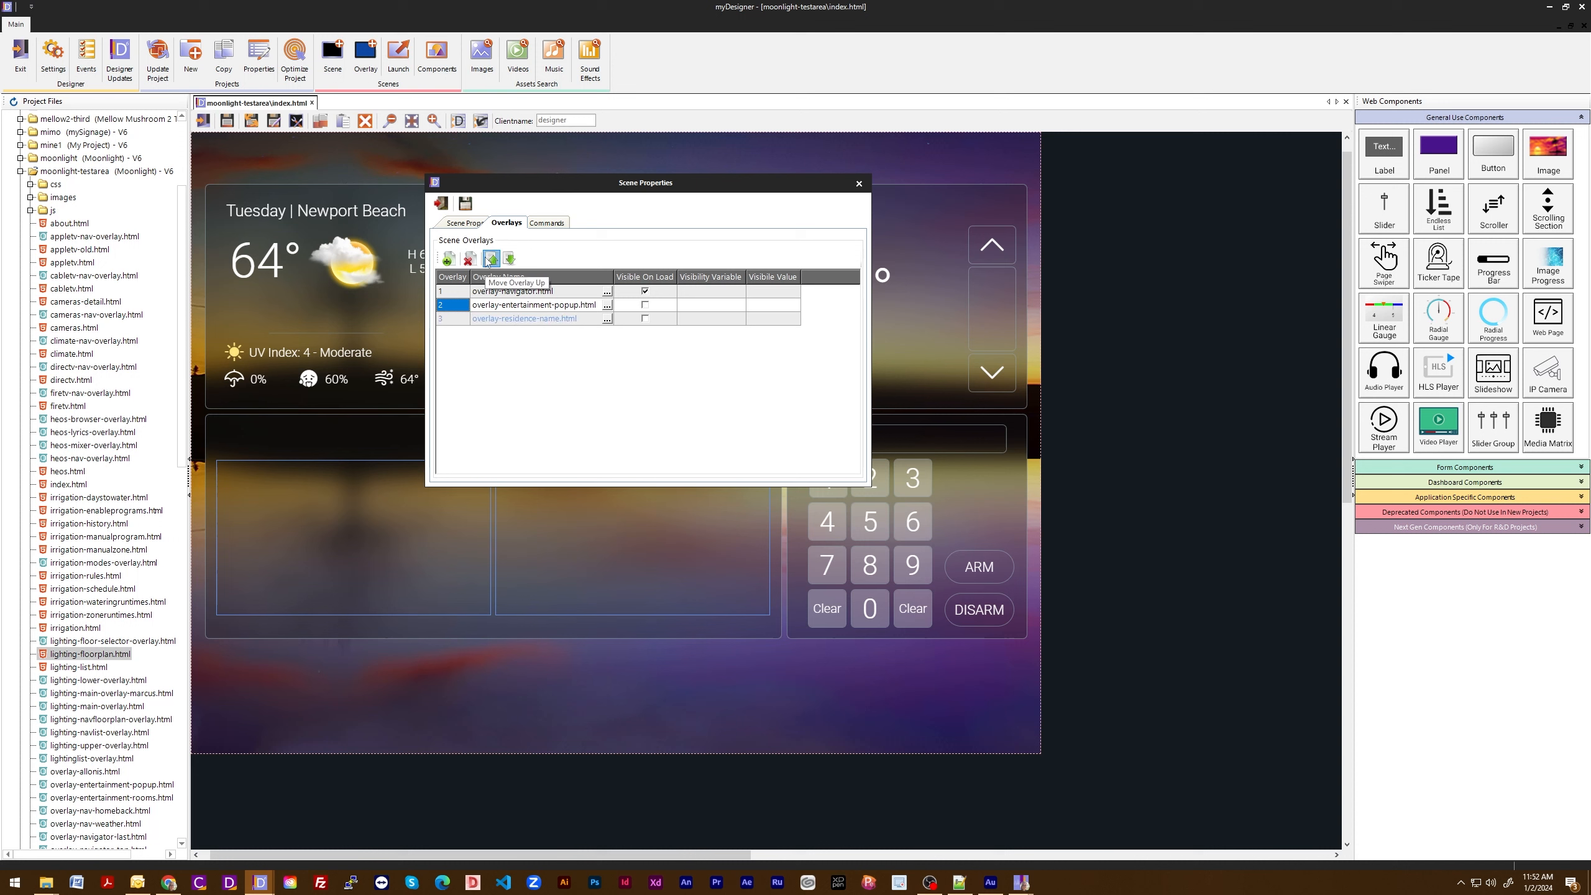
click(490, 260)
click(489, 260)
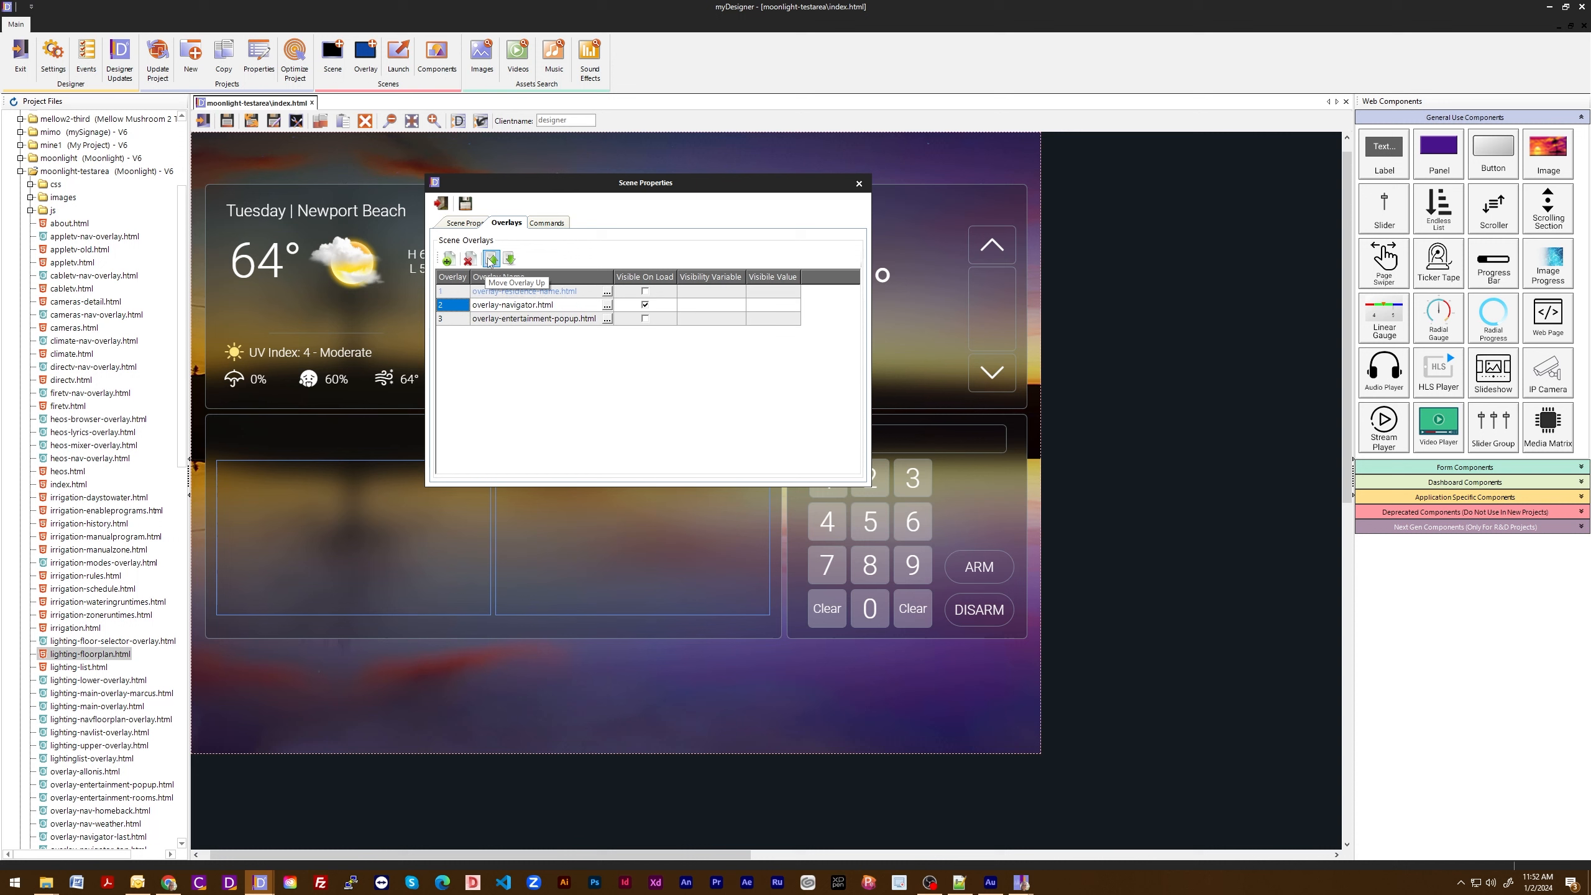
click(507, 261)
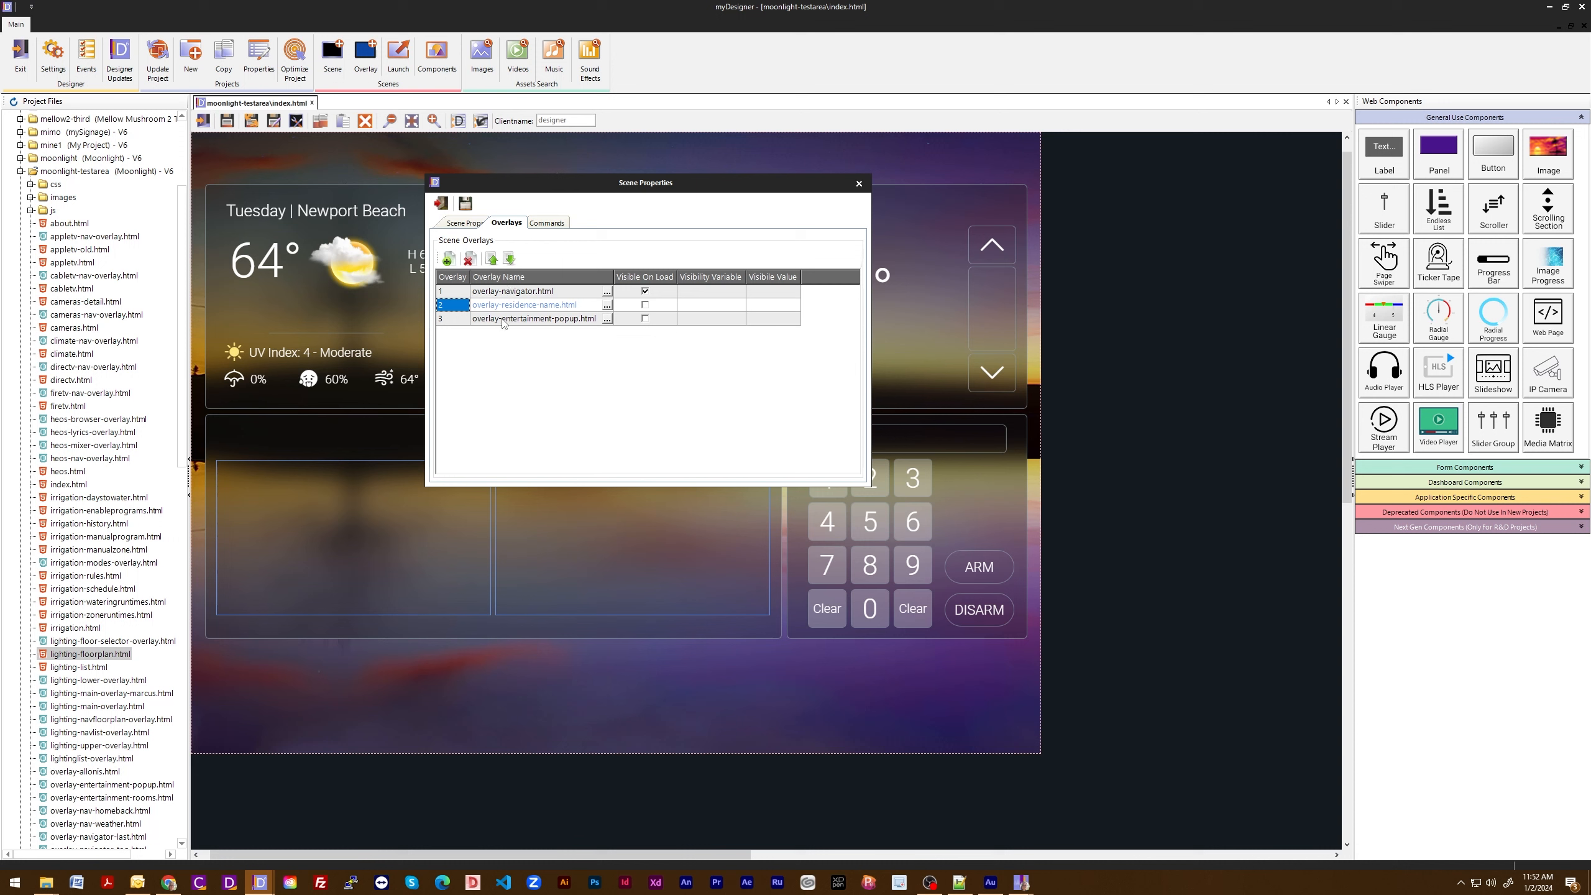
- Go through the scene overlay rows one by one and open the scene's commands
click(453, 293)
click(455, 297)
click(457, 307)
click(458, 320)
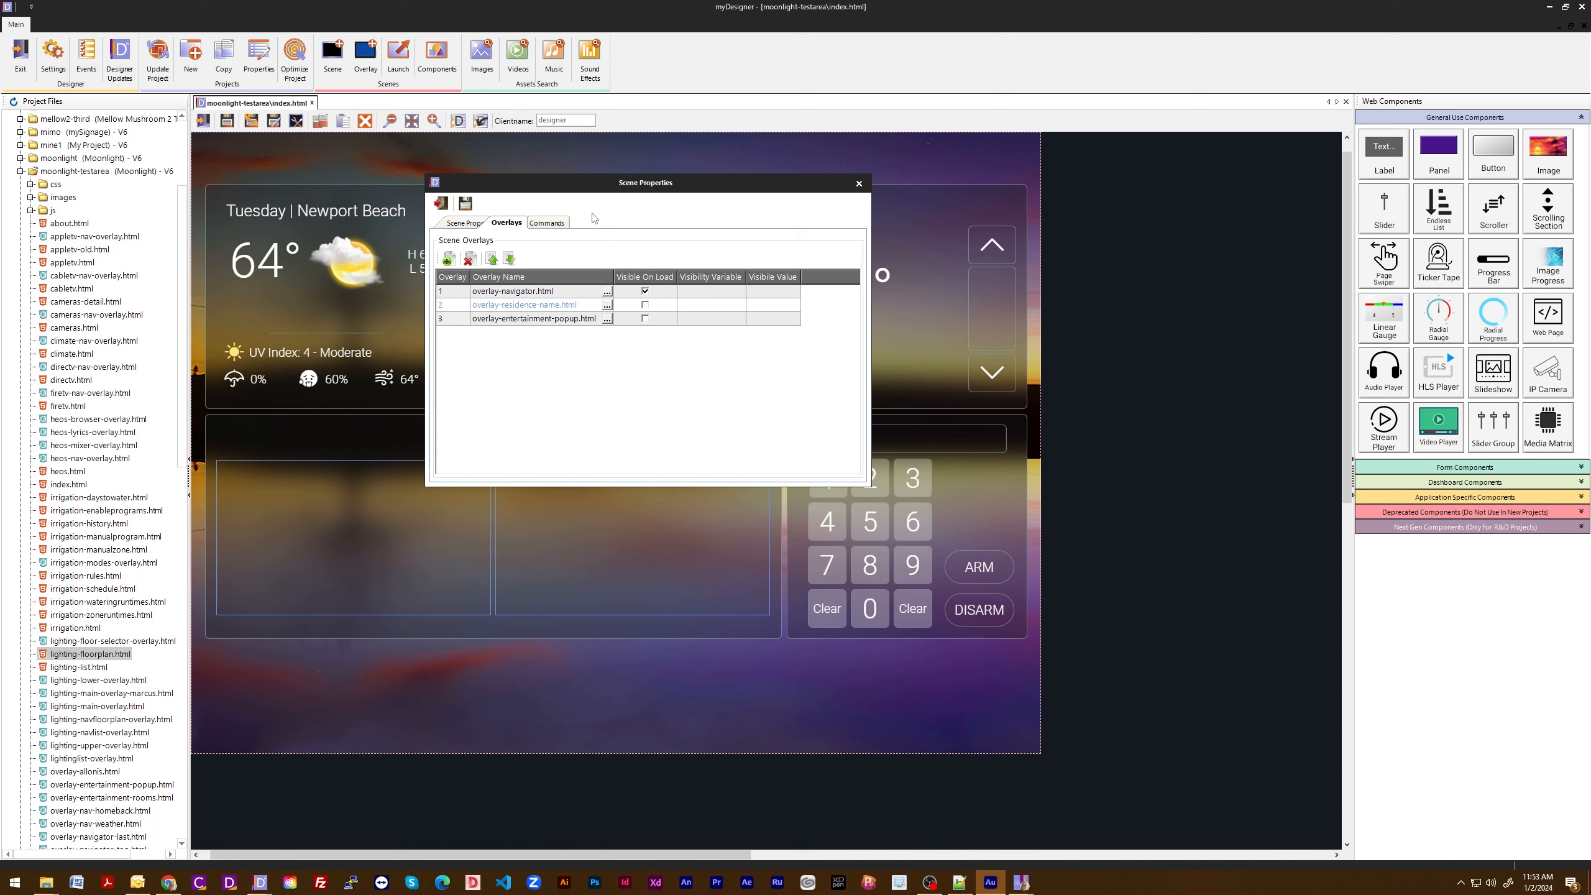
click(556, 224)
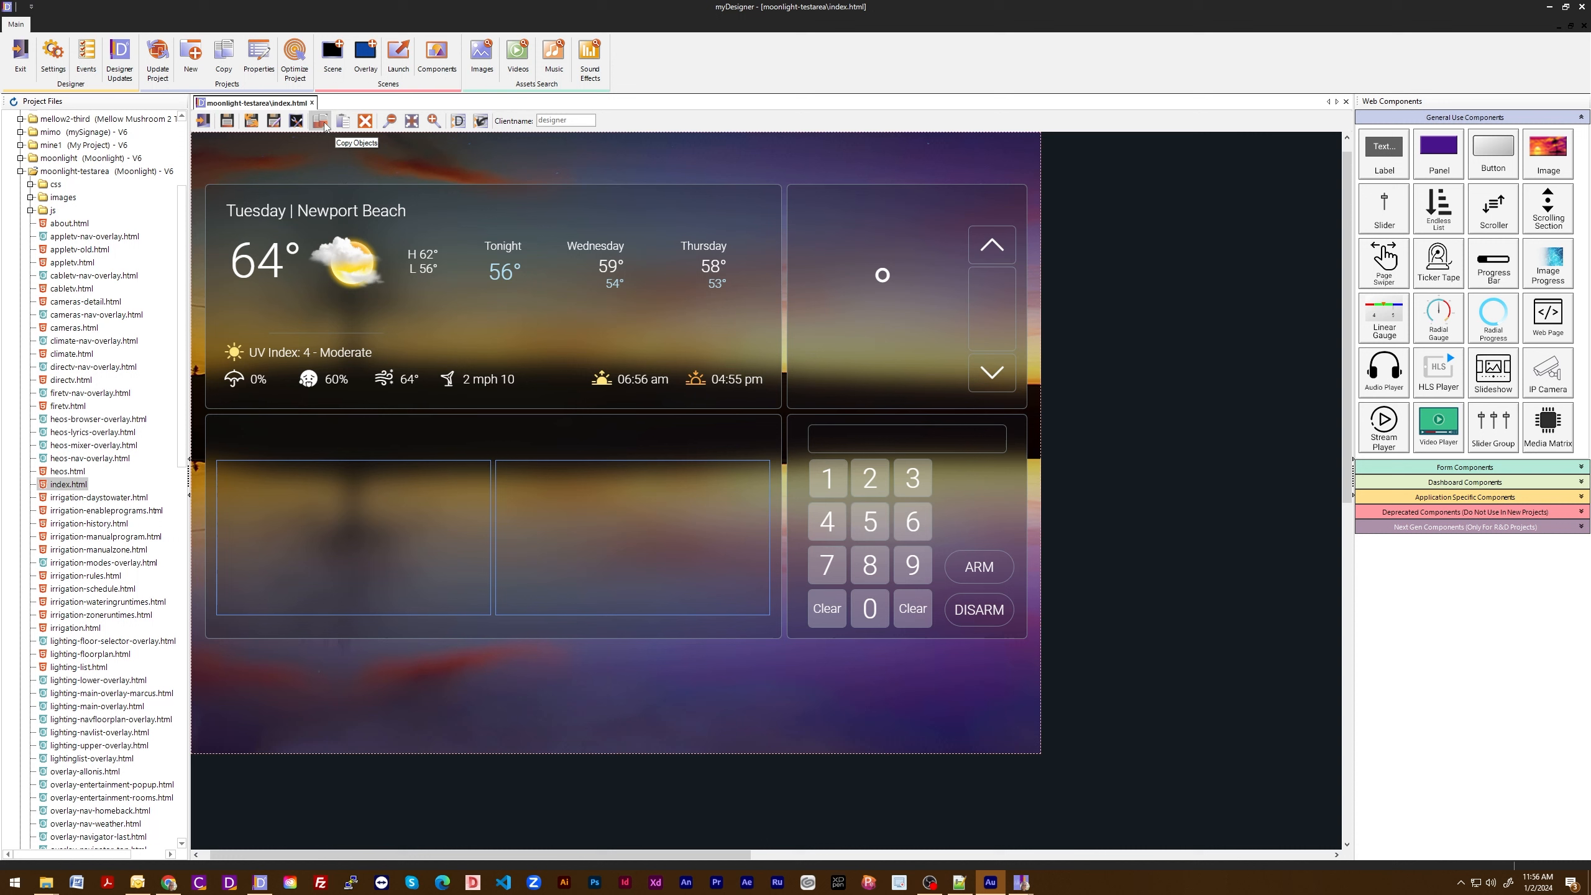
- Copy the keypad's 1 button and place the pasted copy below the panels at about left 868, top 827
click(813, 483)
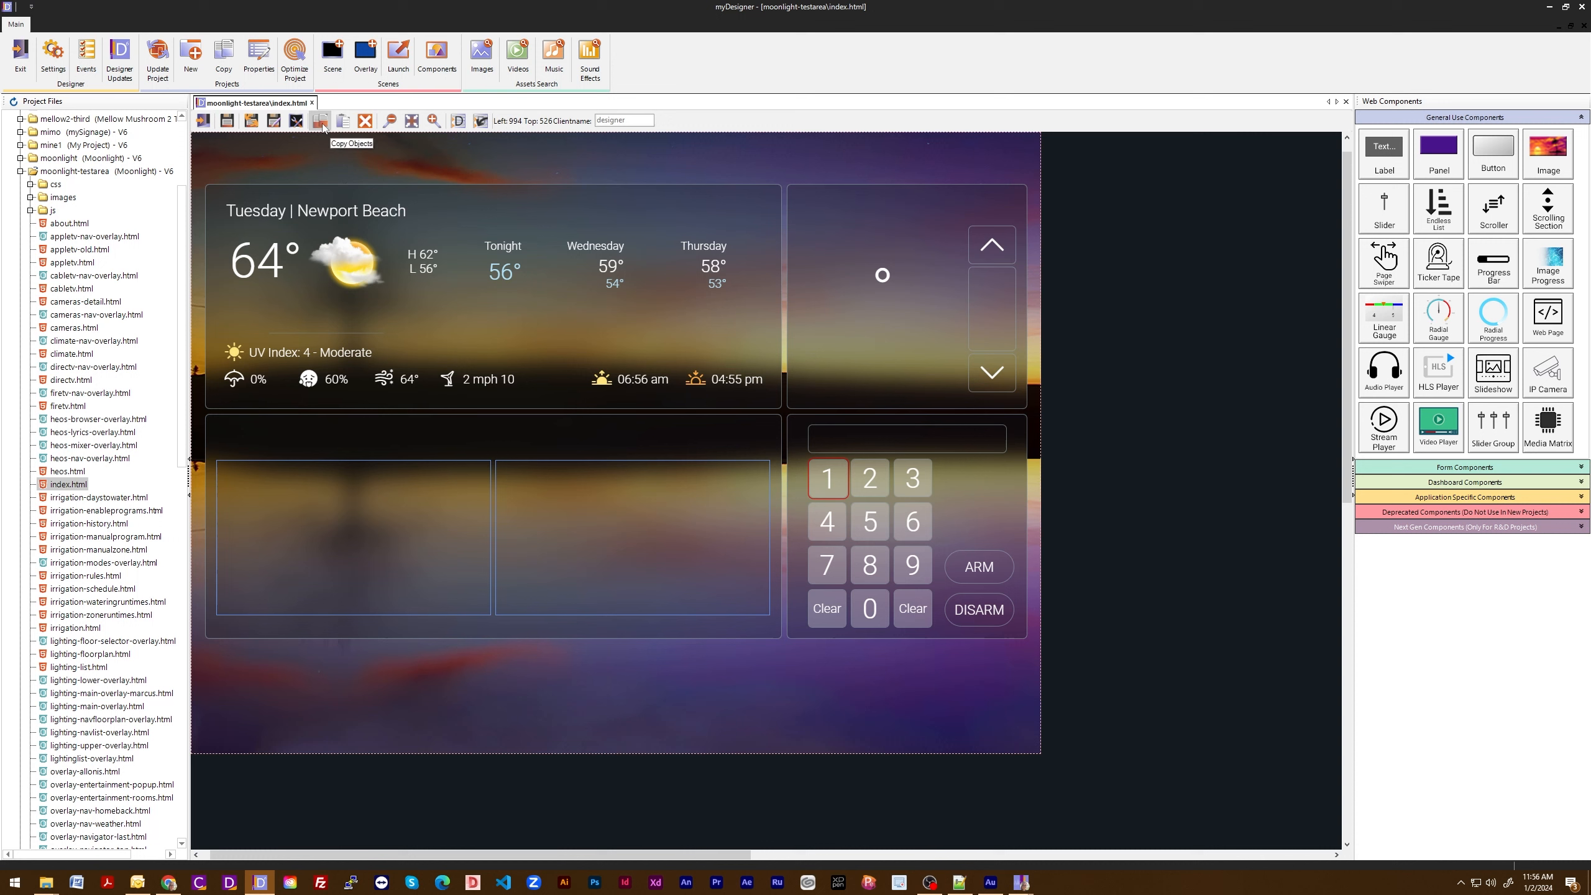
click(327, 128)
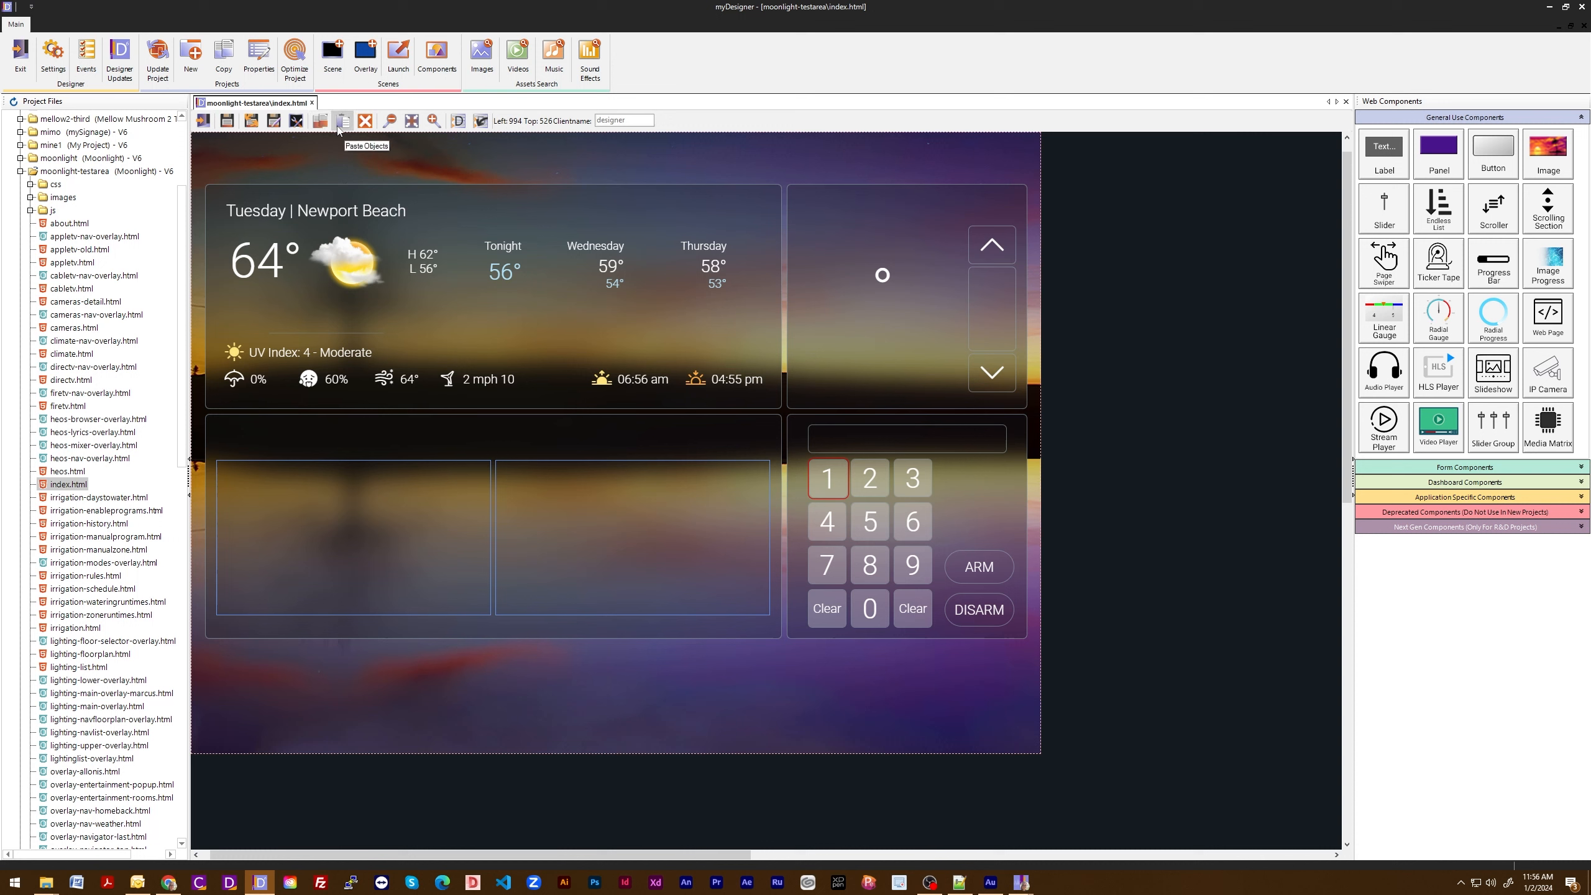
click(338, 128)
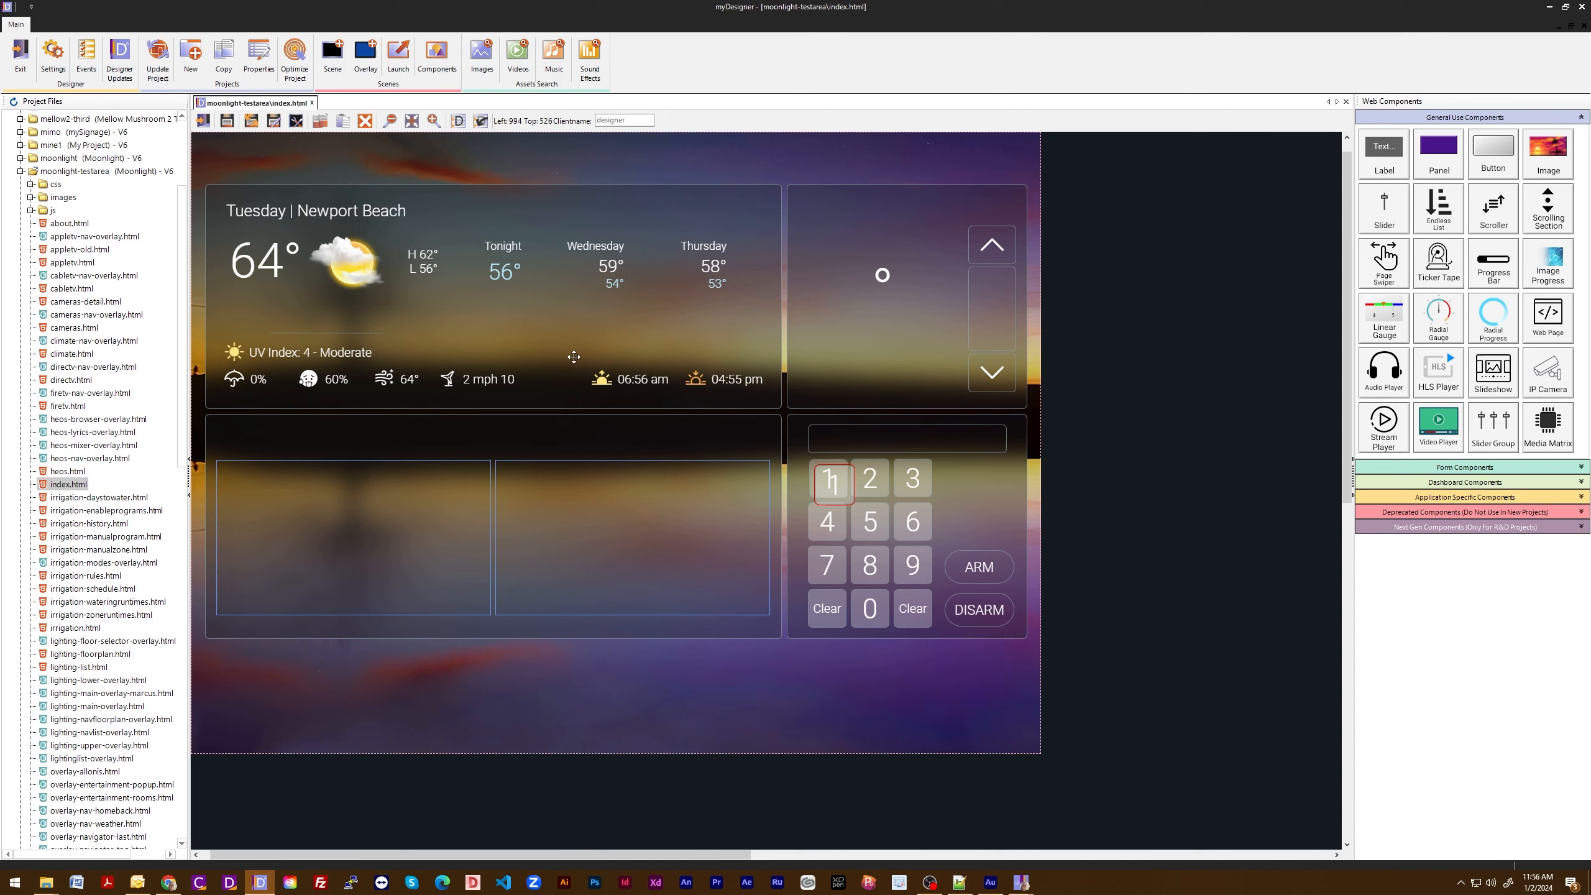
drag(841, 482, 744, 672)
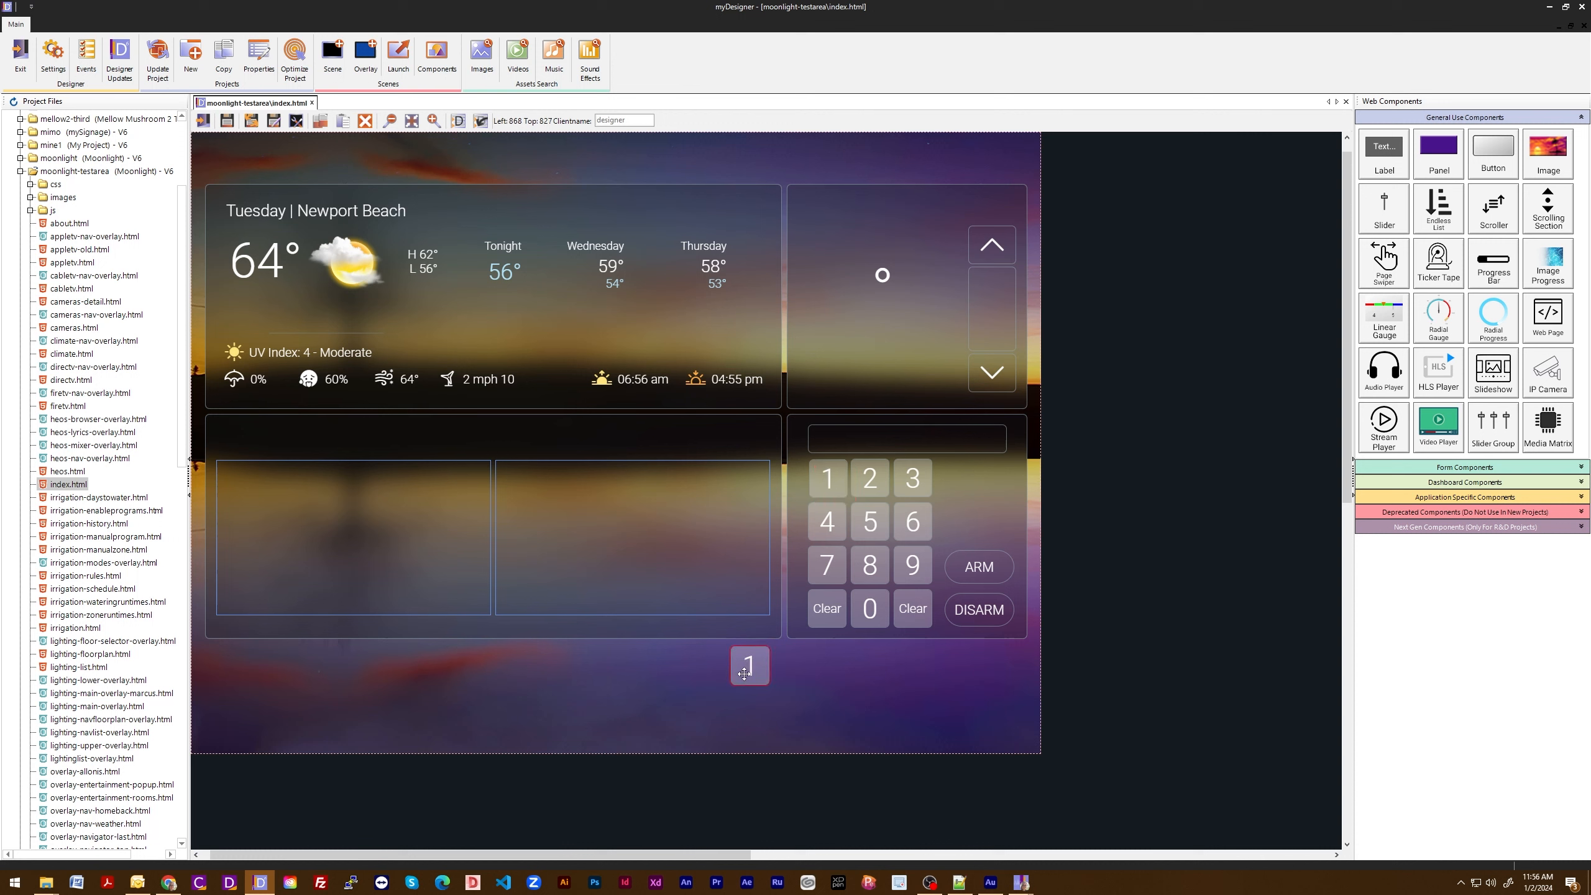
- Paste another copy of the 1 button and nudge it beside the first copy, to left 940, top 827
click(347, 123)
key(Right)
key(Right)
key(Right)
key(Right)
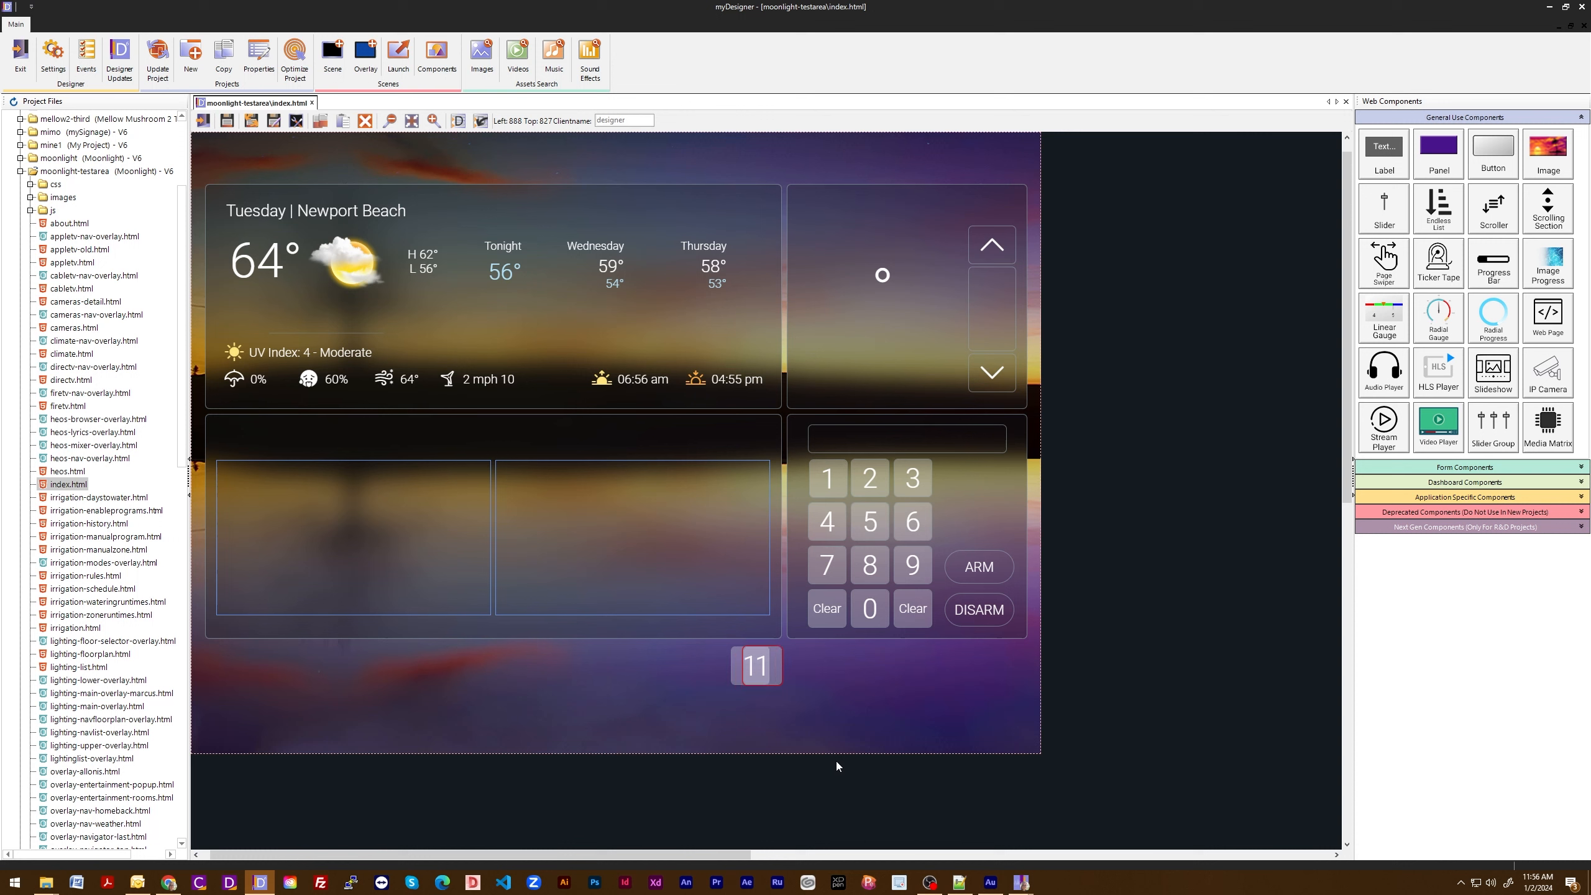
key(Right)
key(Right)
key(Right)
key(Down)
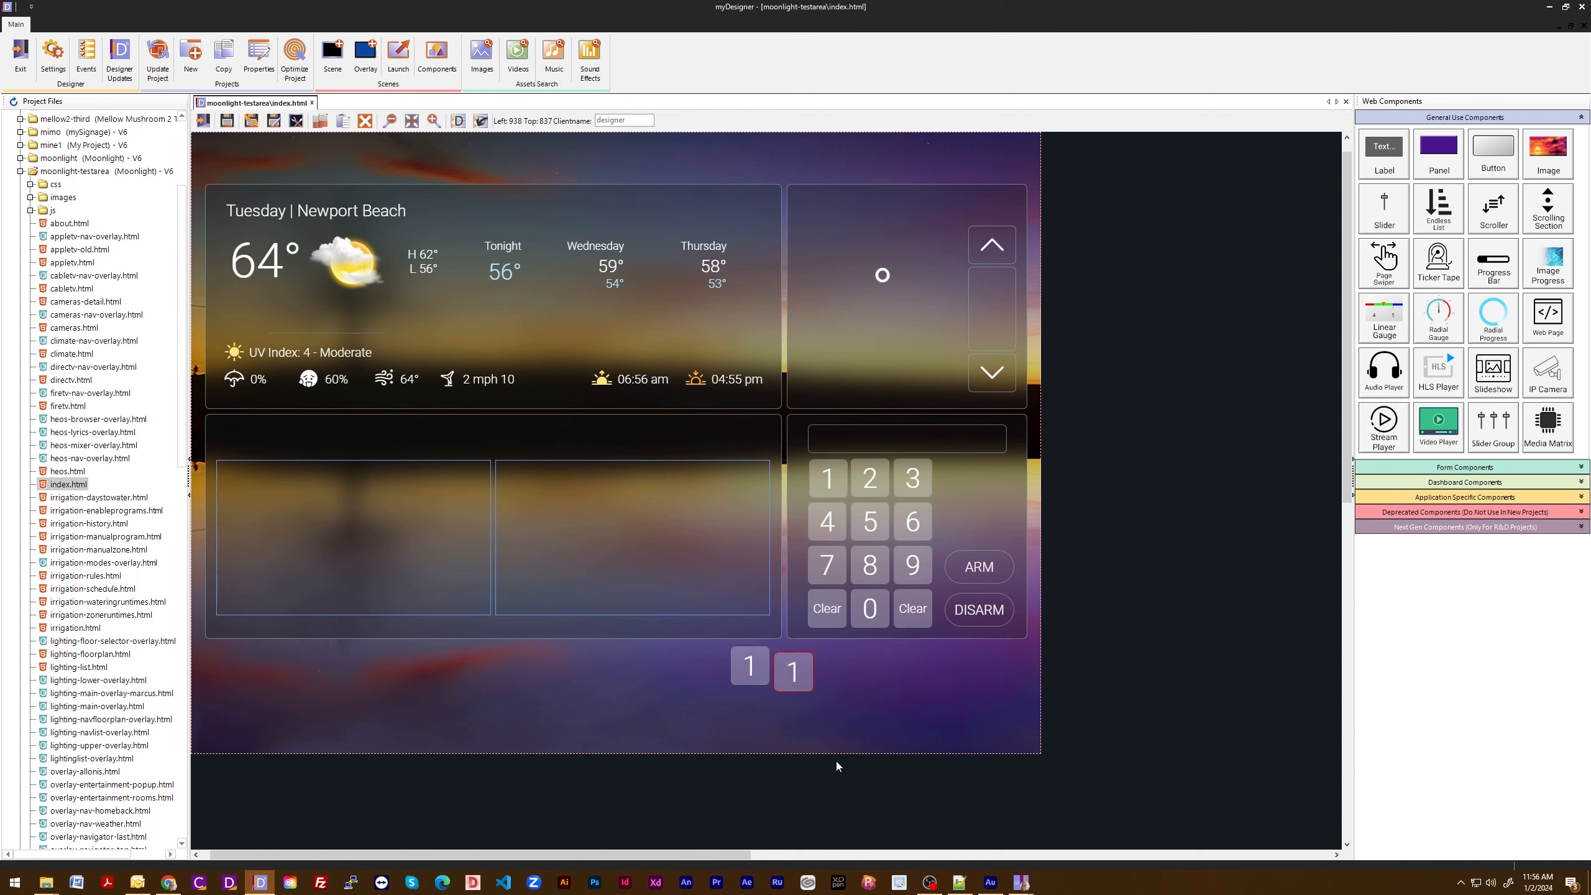
key(Up)
key(Down)
key(Down)
key(Down)
key(Up)
key(Up)
key(Right)
key(Down)
key(Up)
key(Right)
- Select all objects in the scene, view the available context commands, and dismiss them
key(ctrl+a)
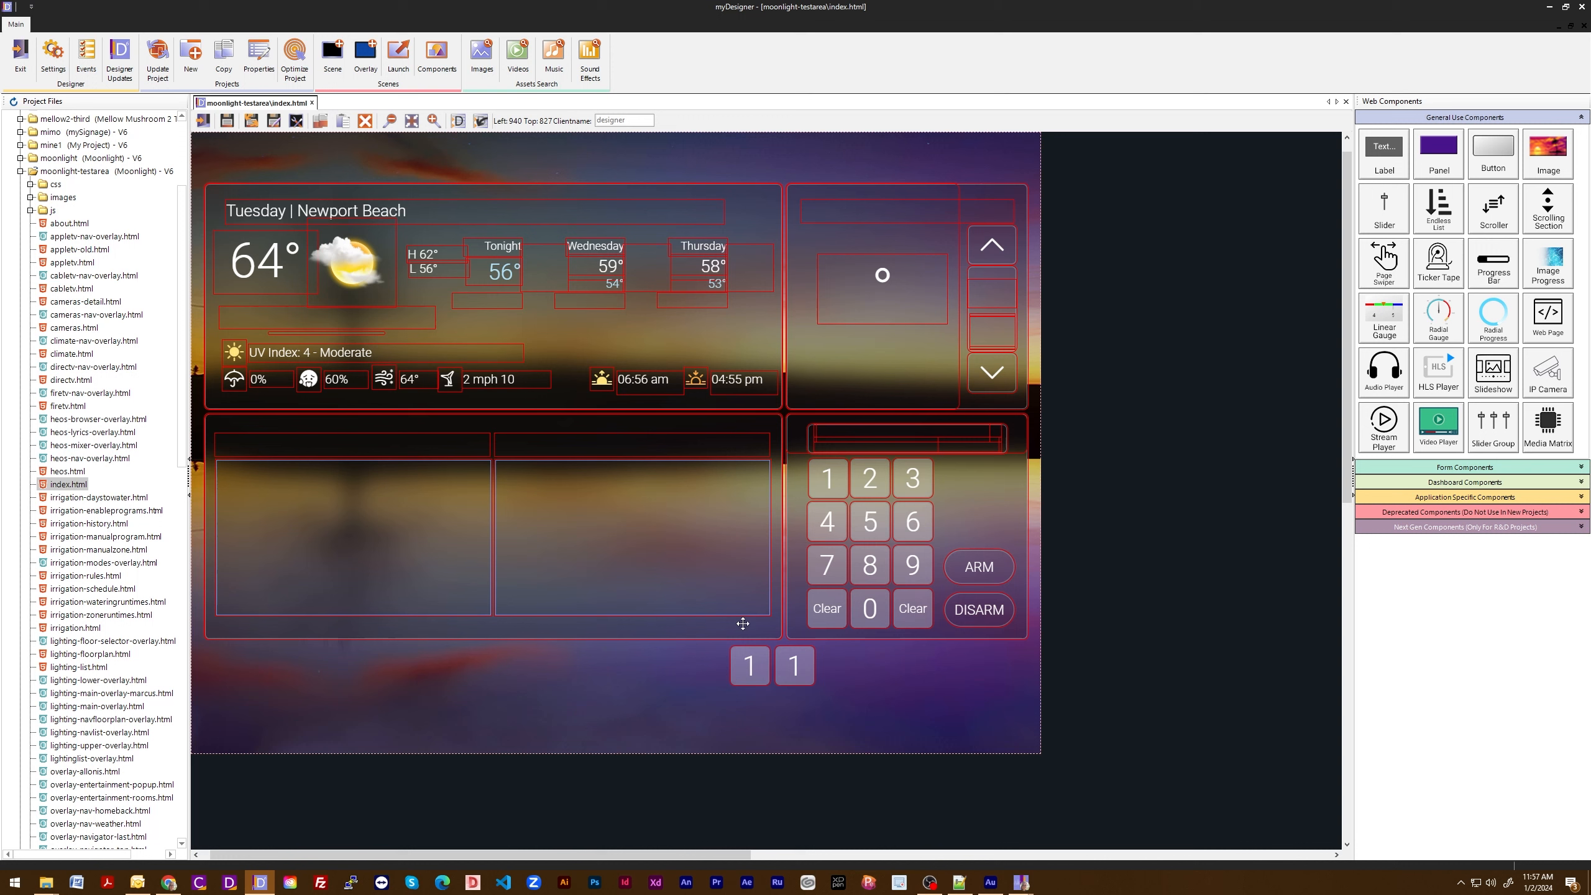
right_click(800, 669)
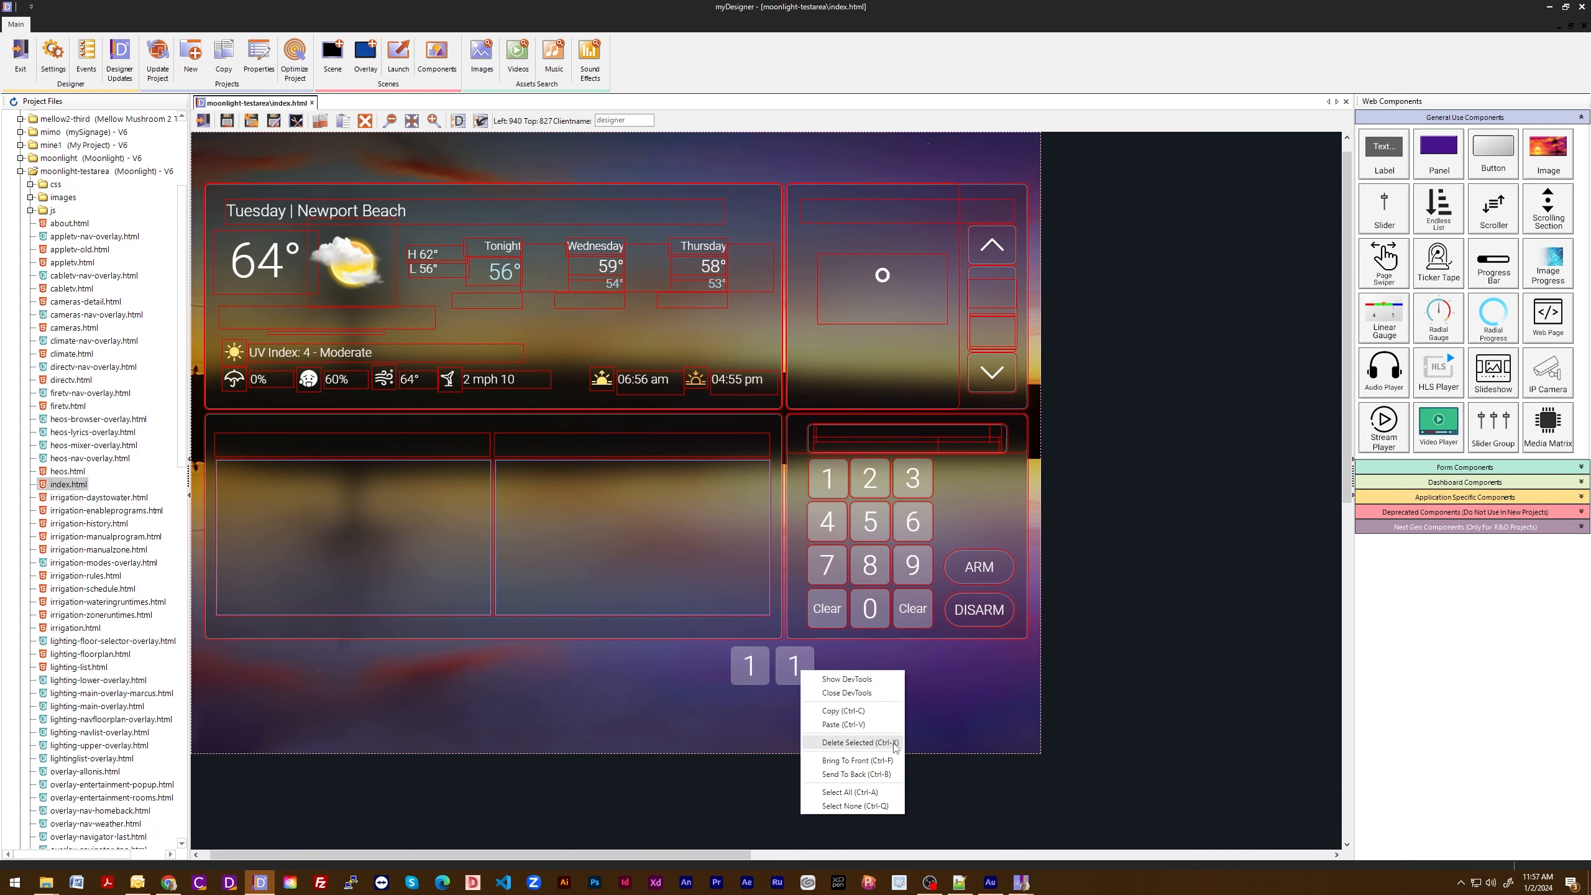
click(869, 657)
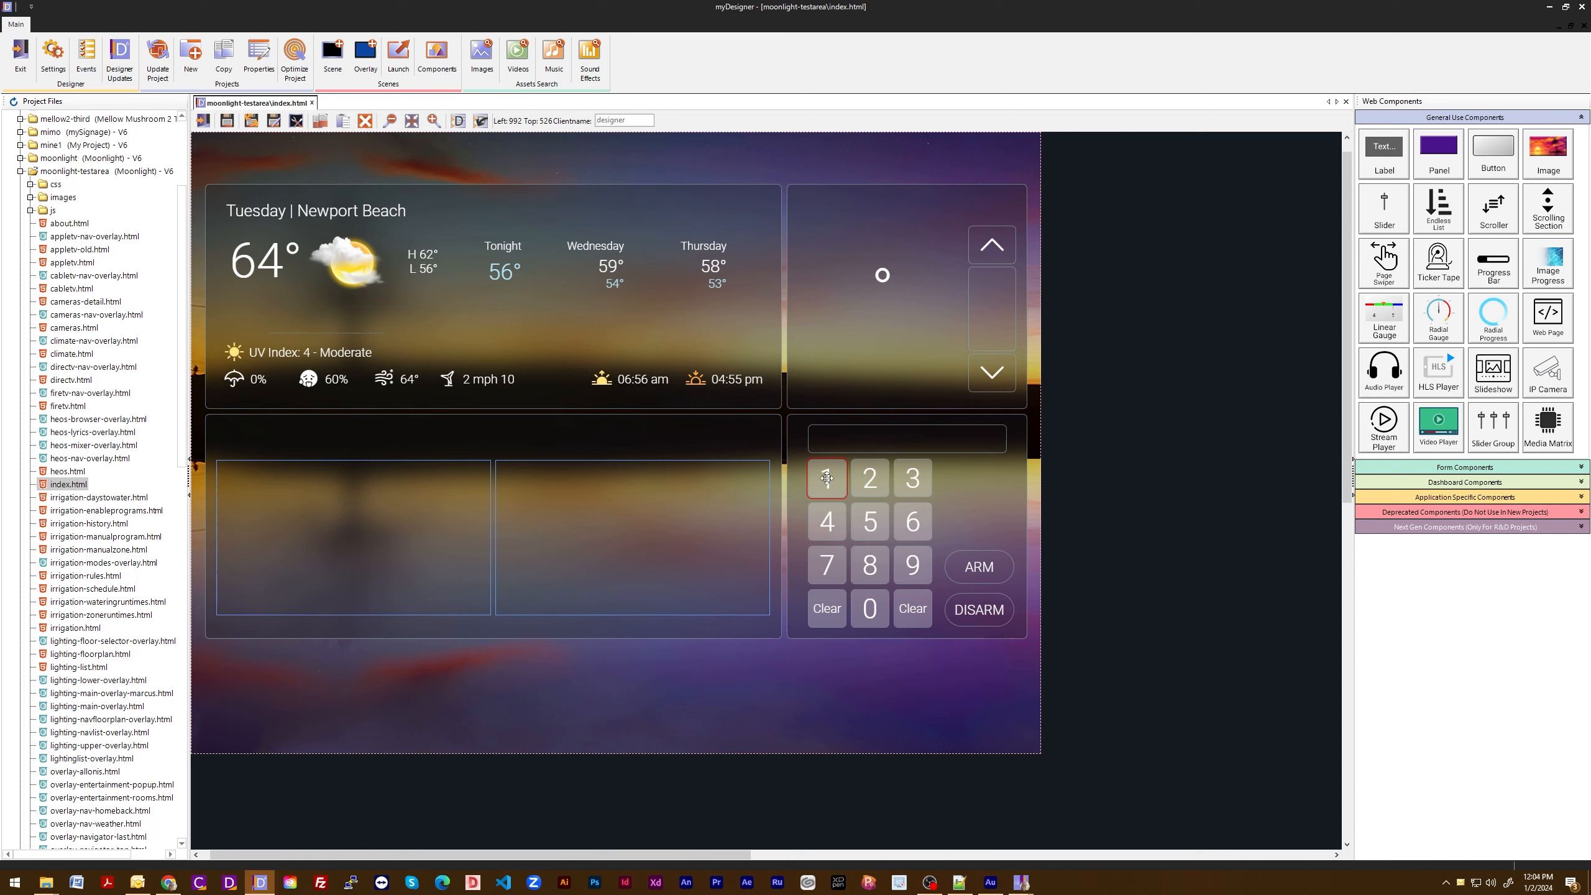
- Delete the keypad's 1 button, then discard the change by closing index.html without saving and reopening it
click(364, 126)
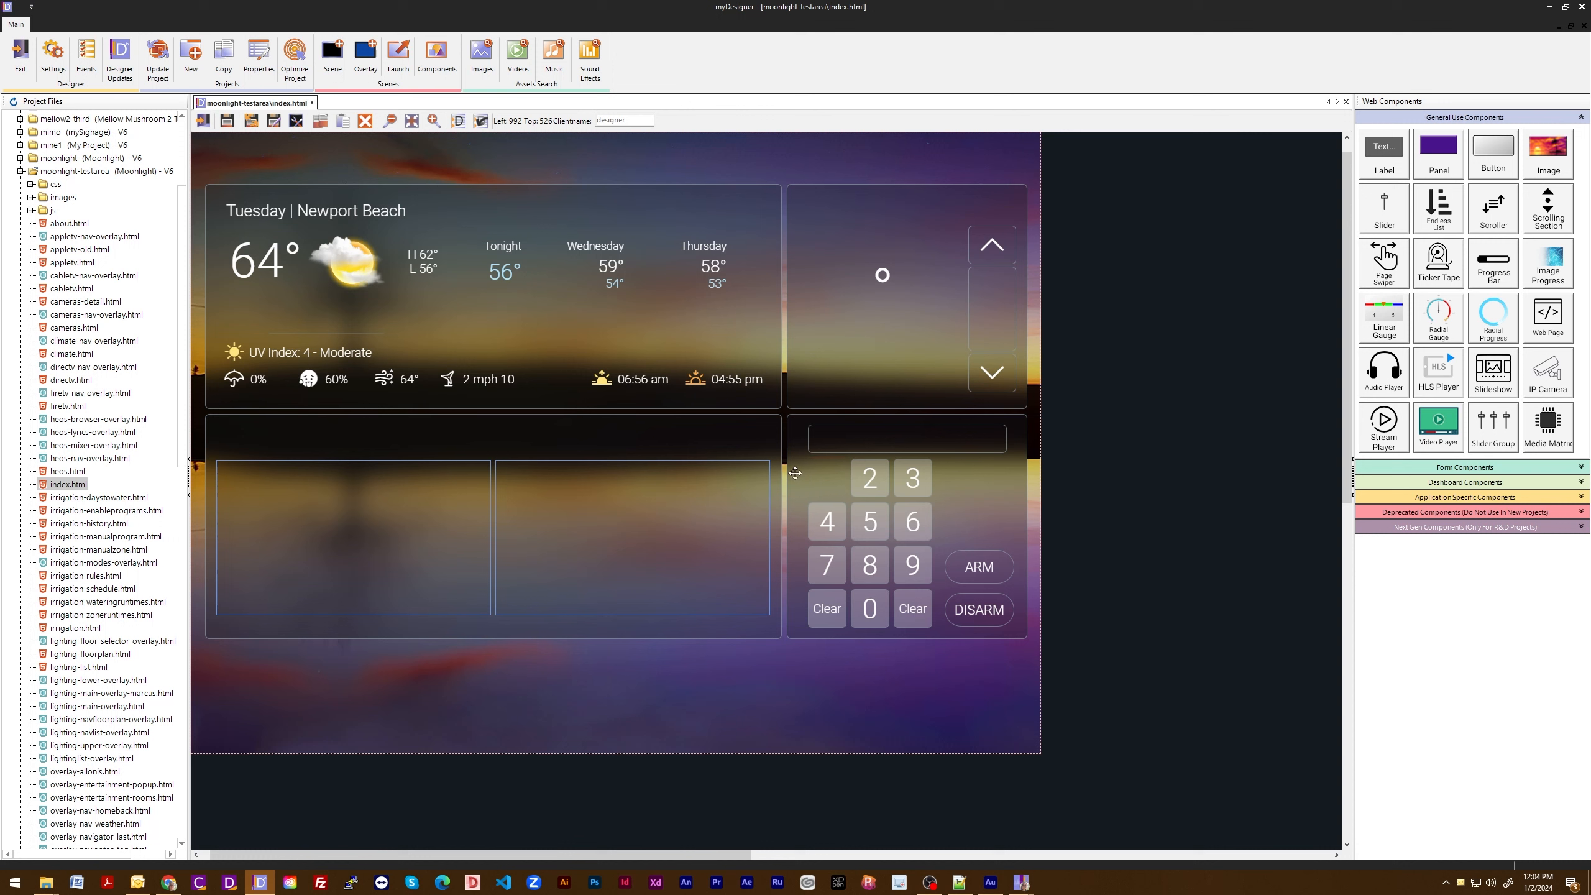
click(835, 506)
click(204, 122)
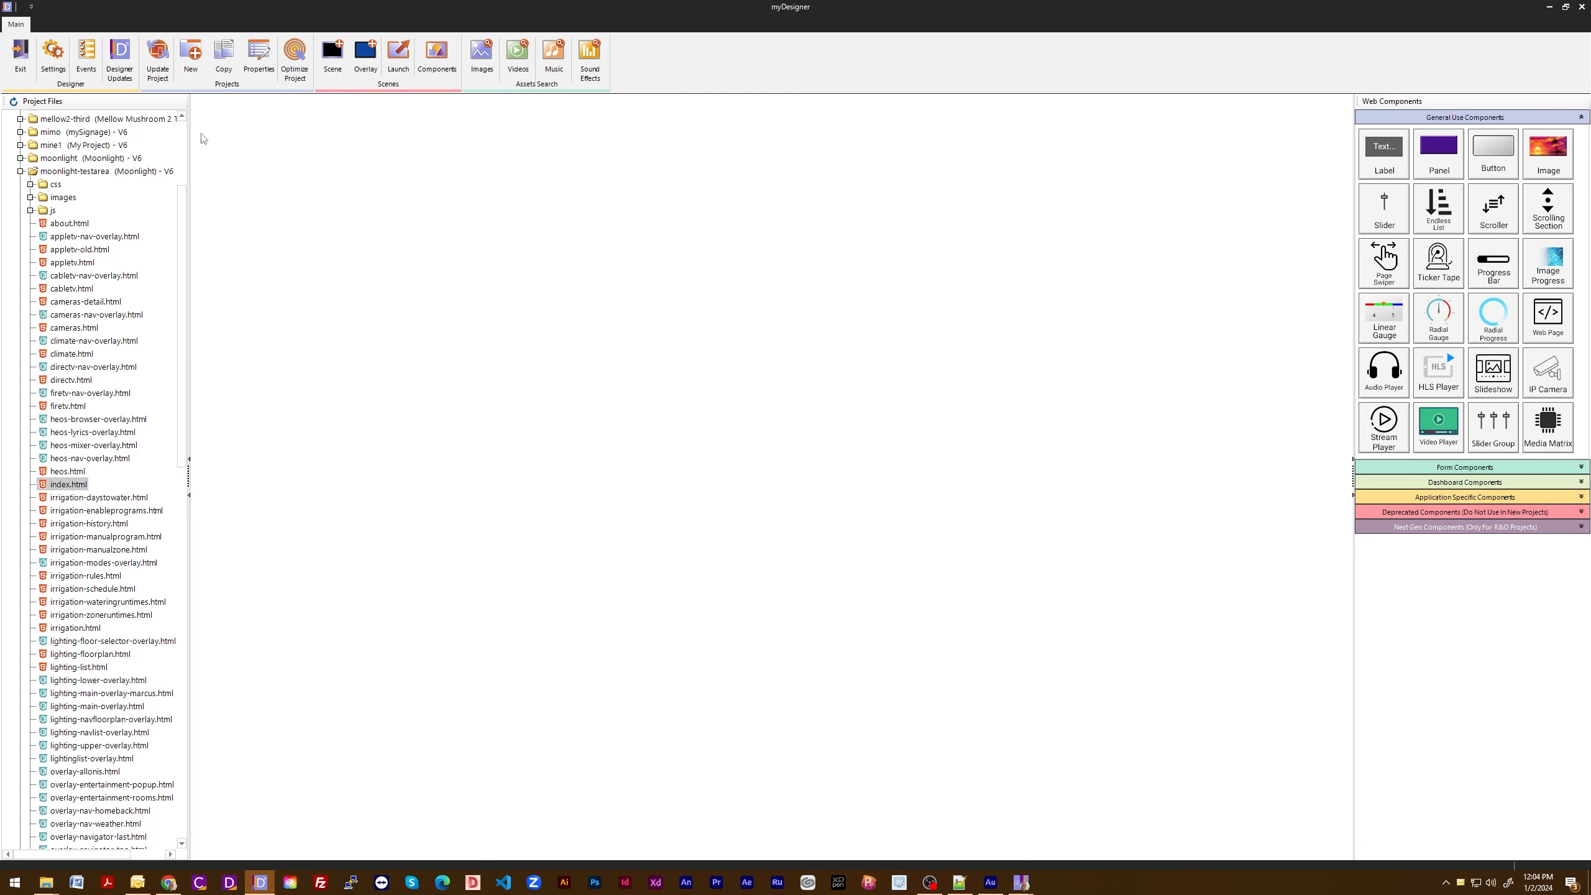
double_click(65, 489)
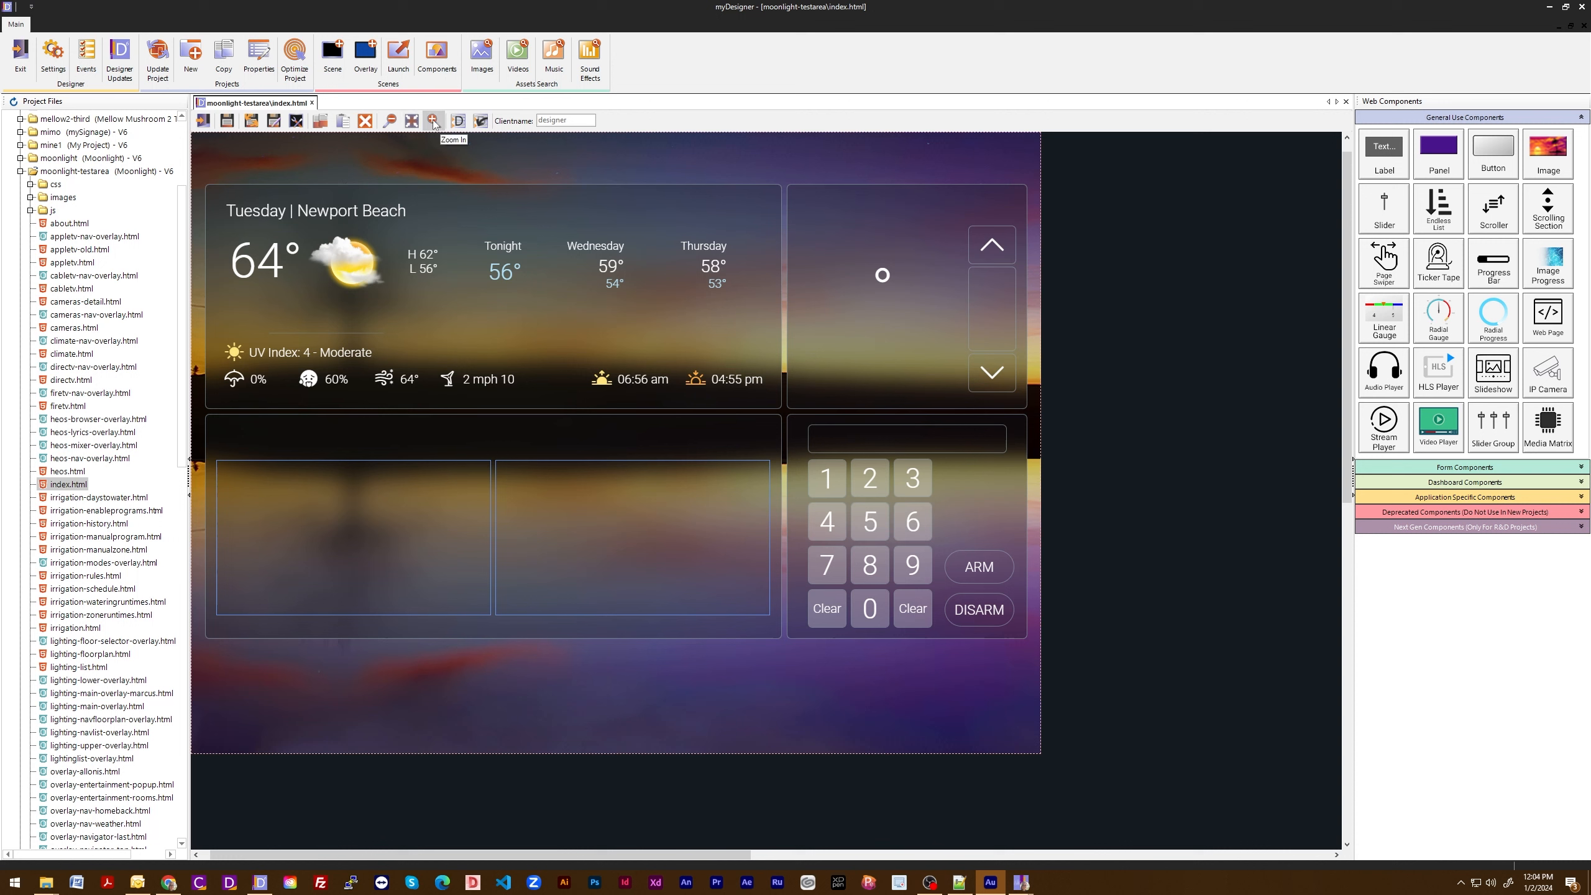
- Zoom out of the index.html scene in several increments, then reset the zoom
click(392, 122)
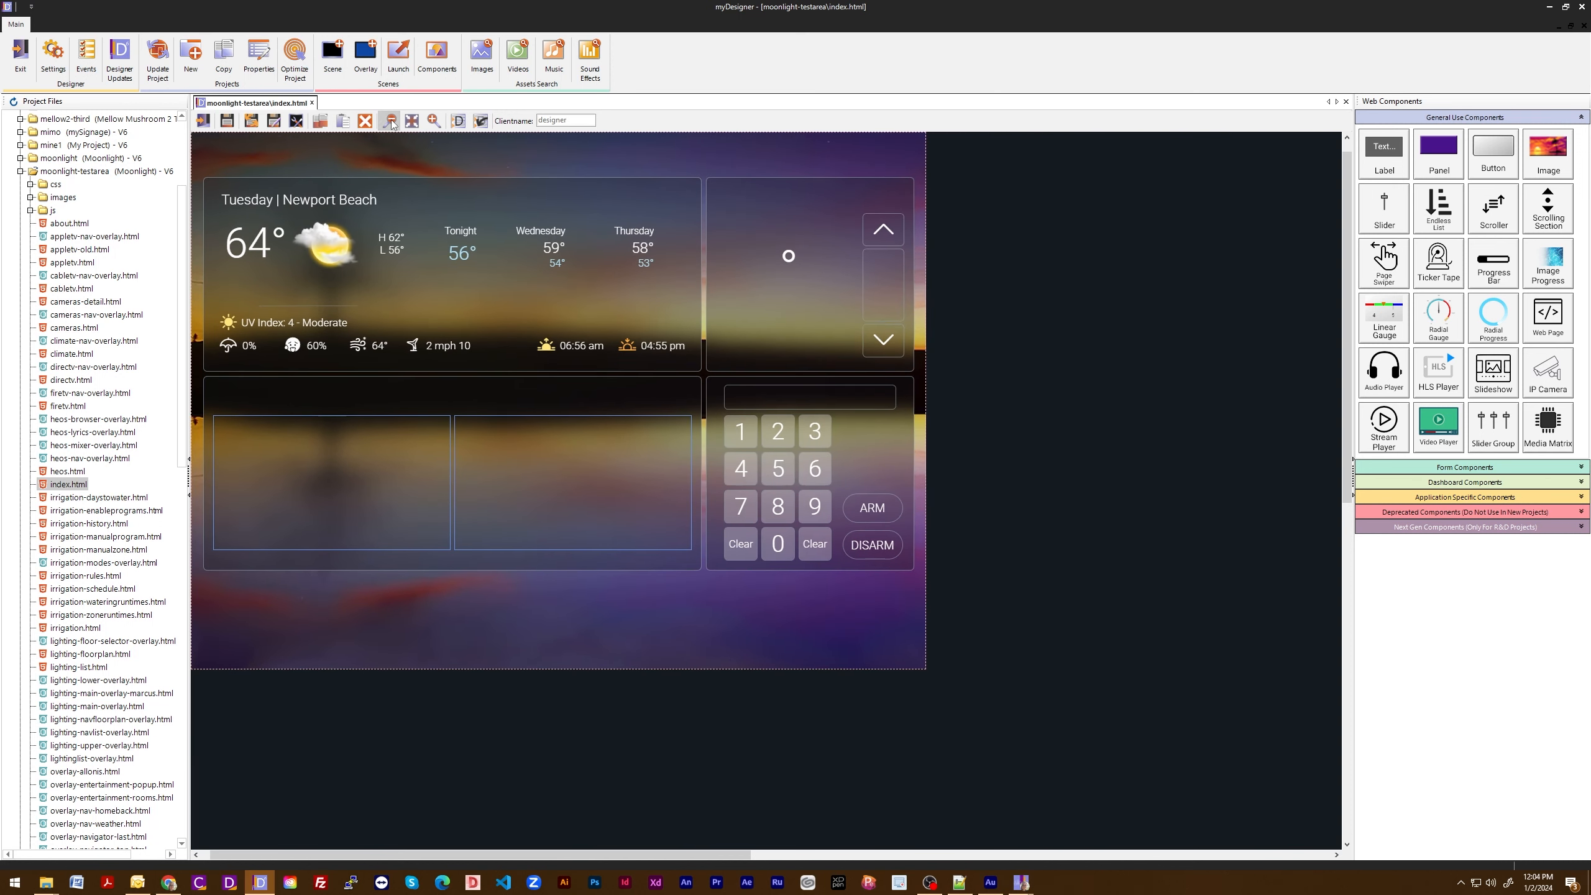
click(392, 121)
click(392, 121)
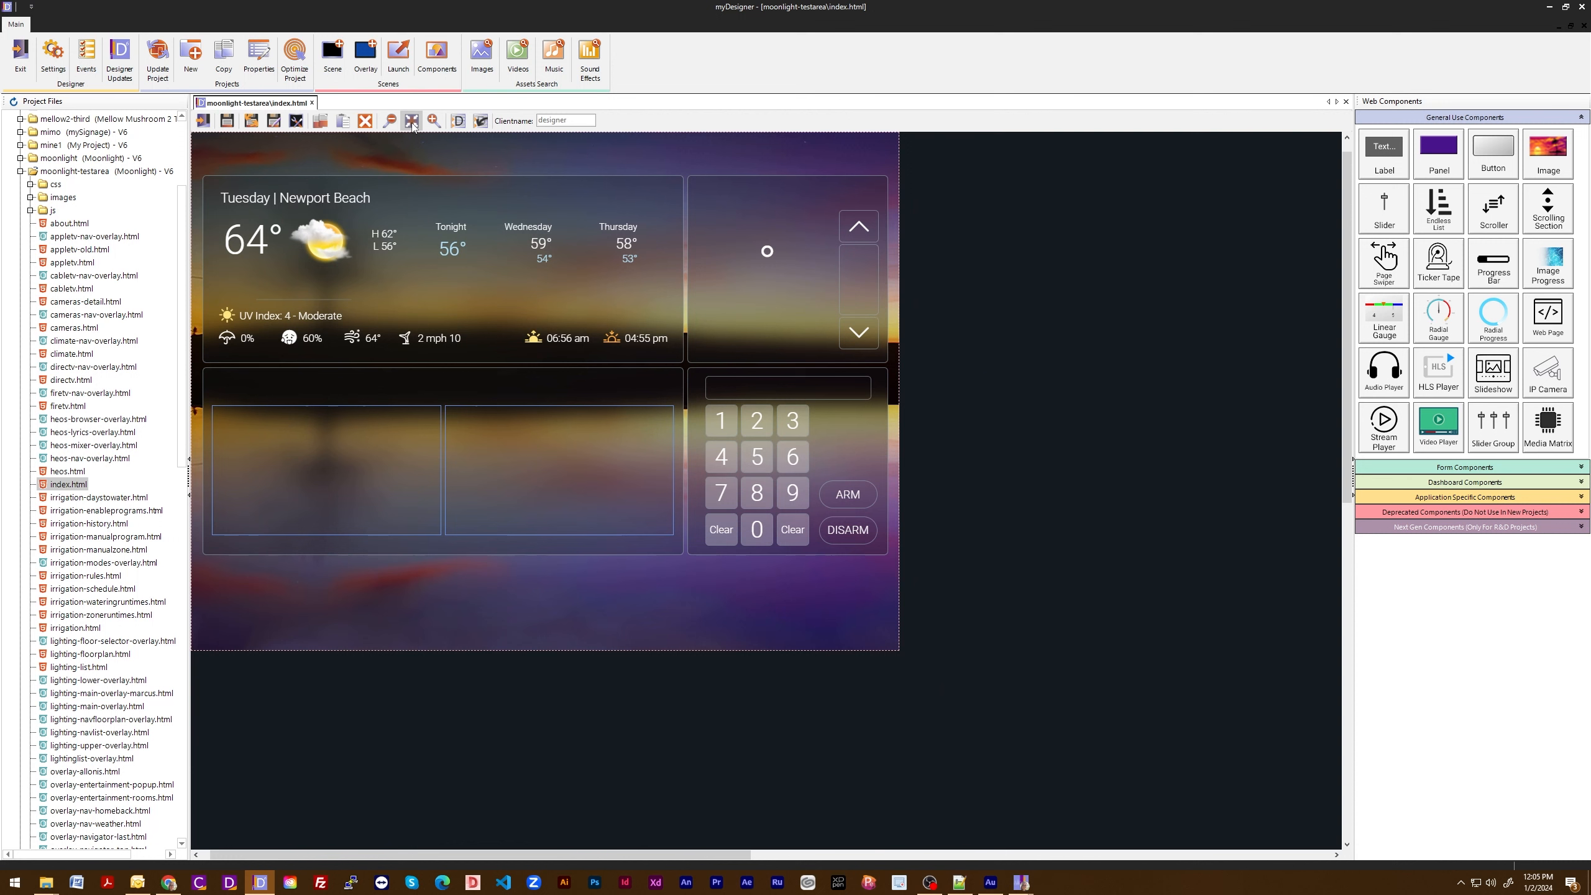
click(412, 122)
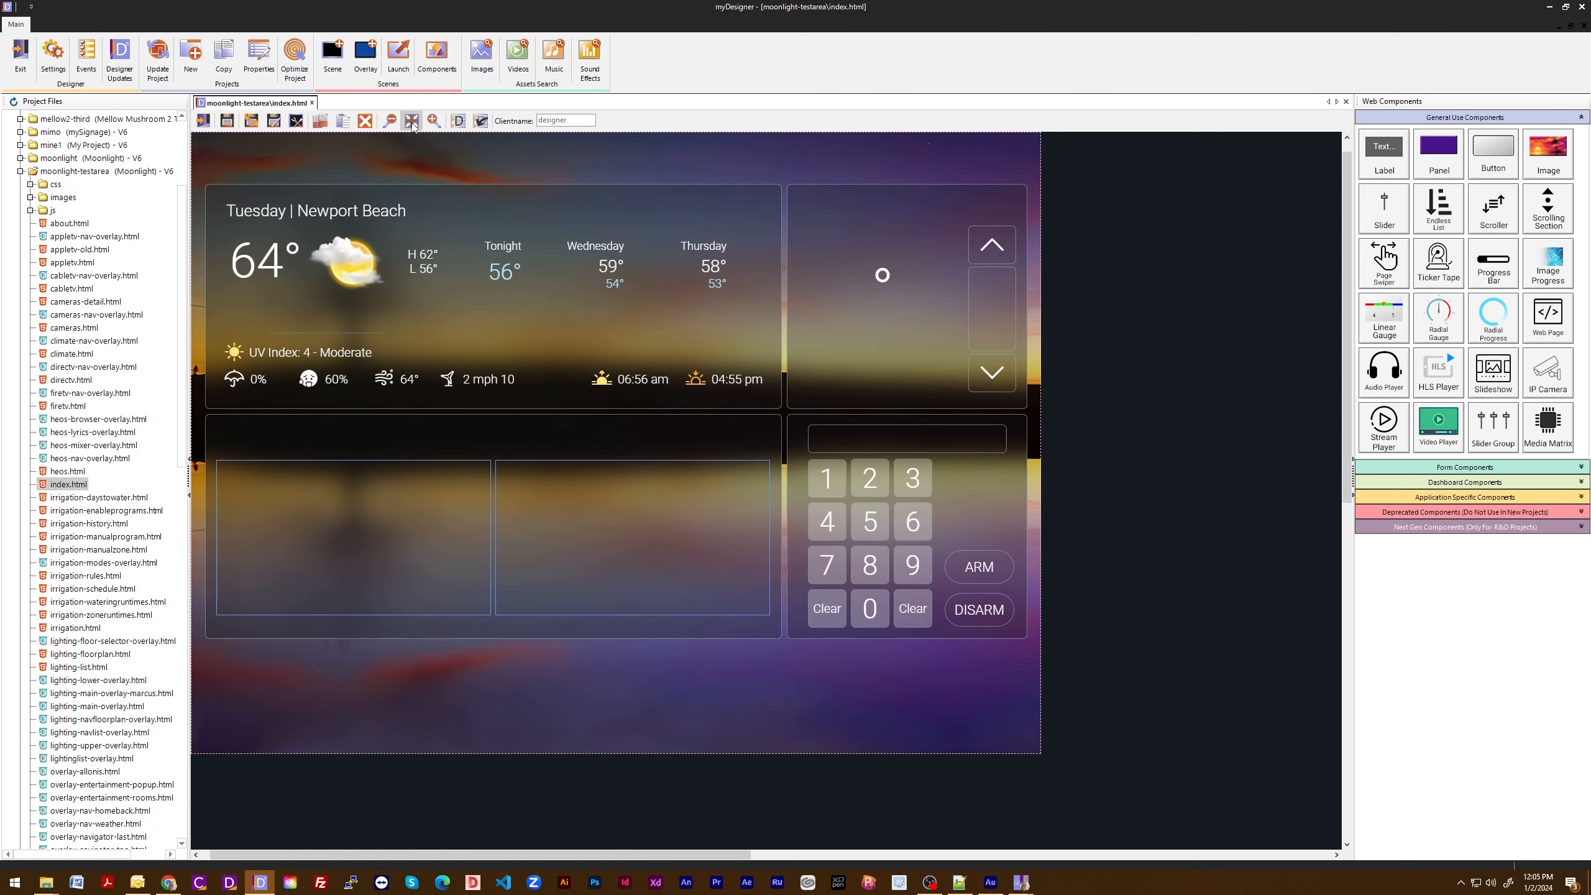
- Show the DevTools window for the scene, close and reopen it, and reposition it lower over the canvas
click(462, 124)
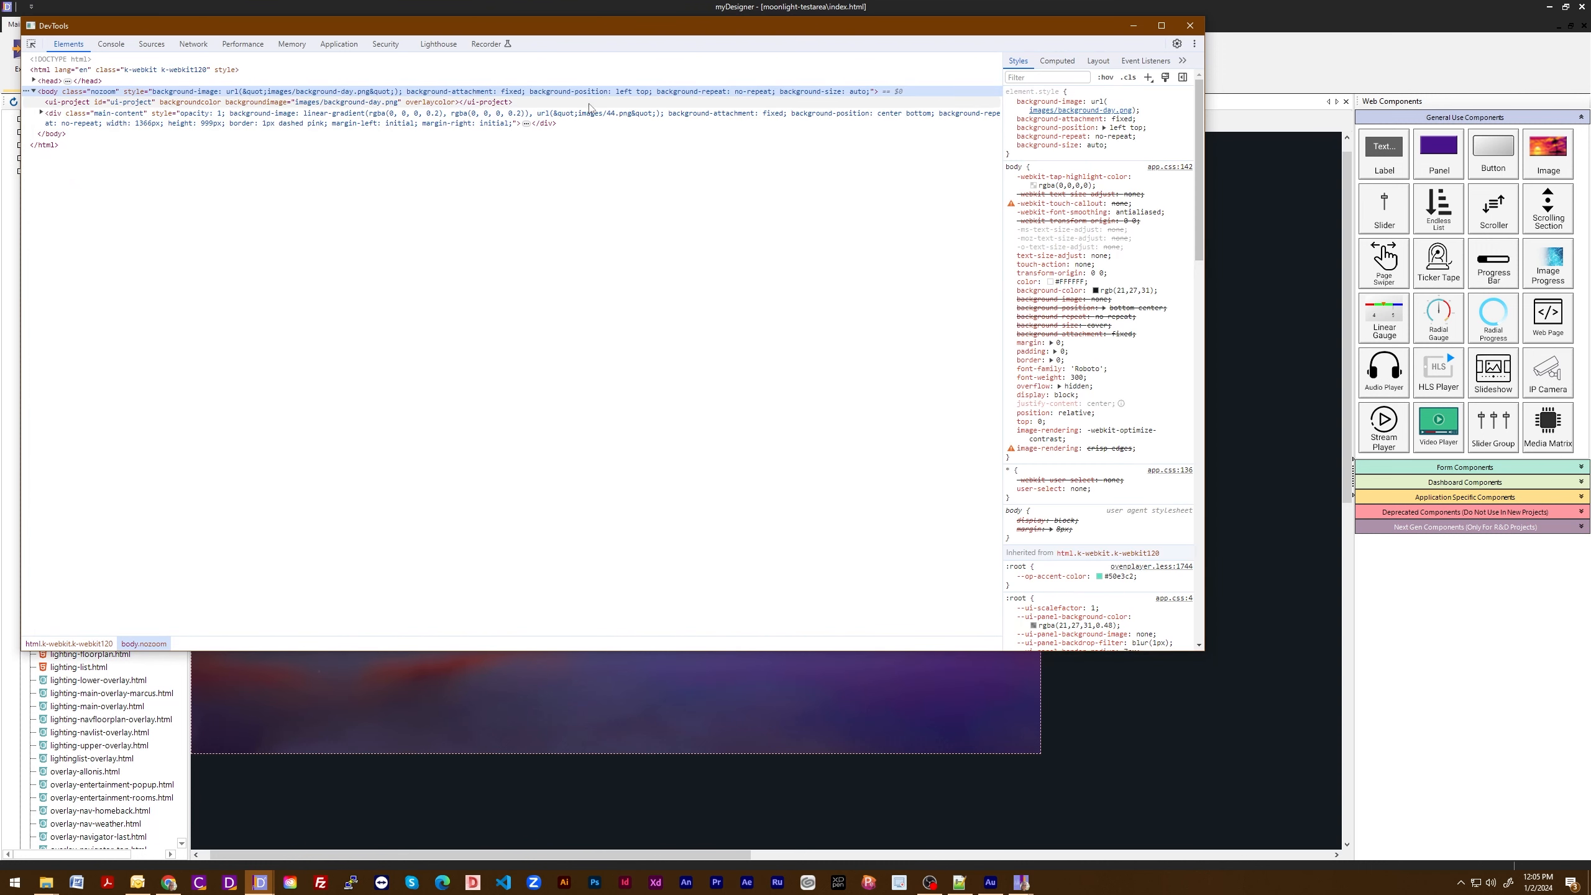
click(1196, 28)
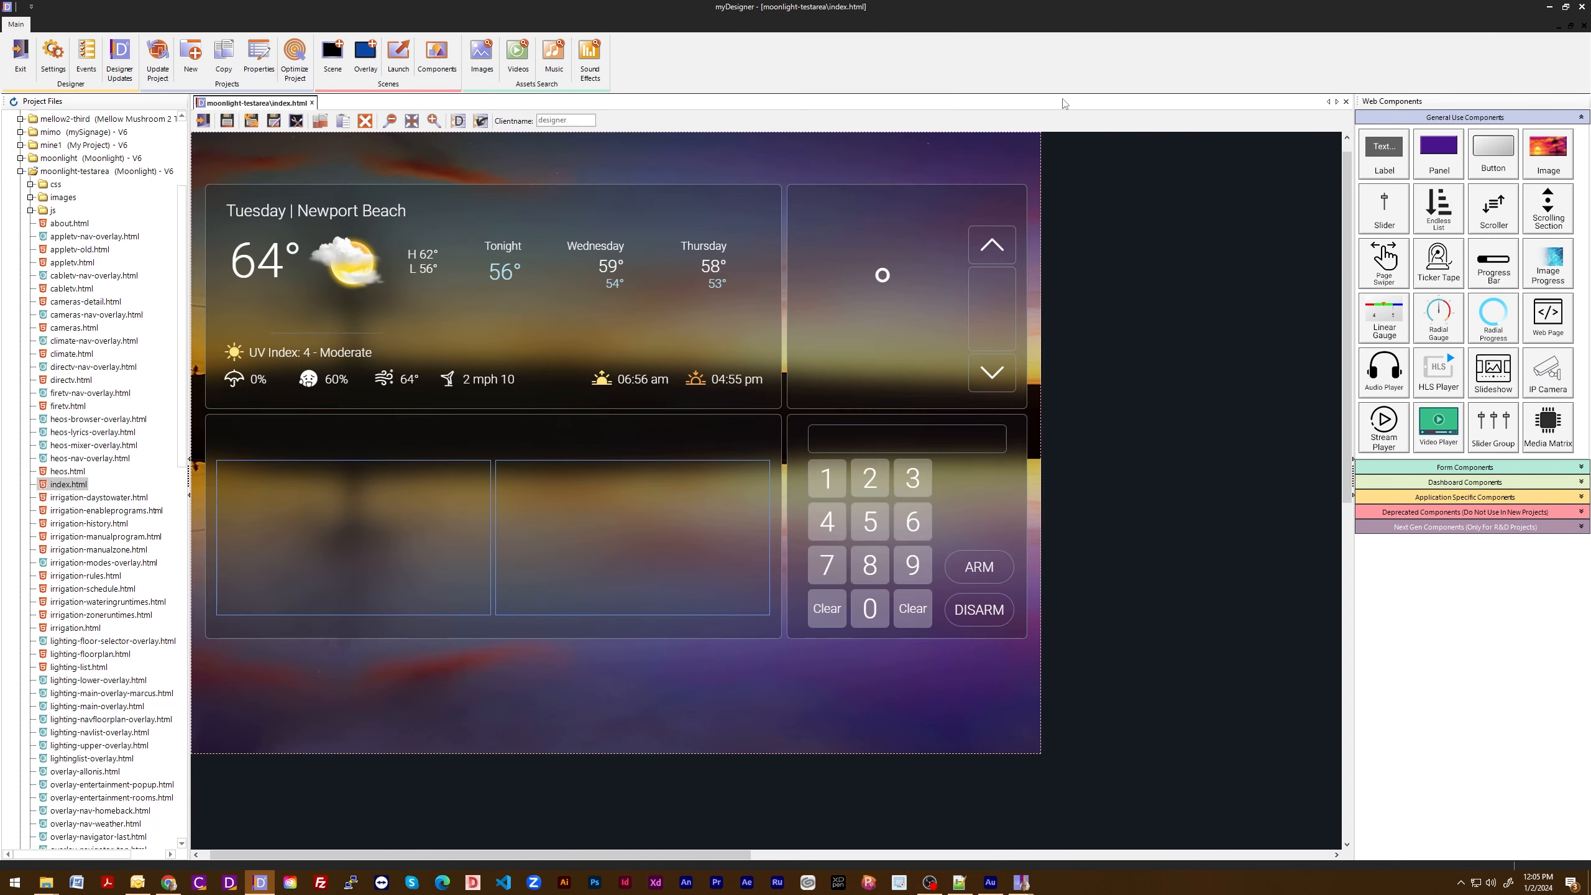
click(459, 120)
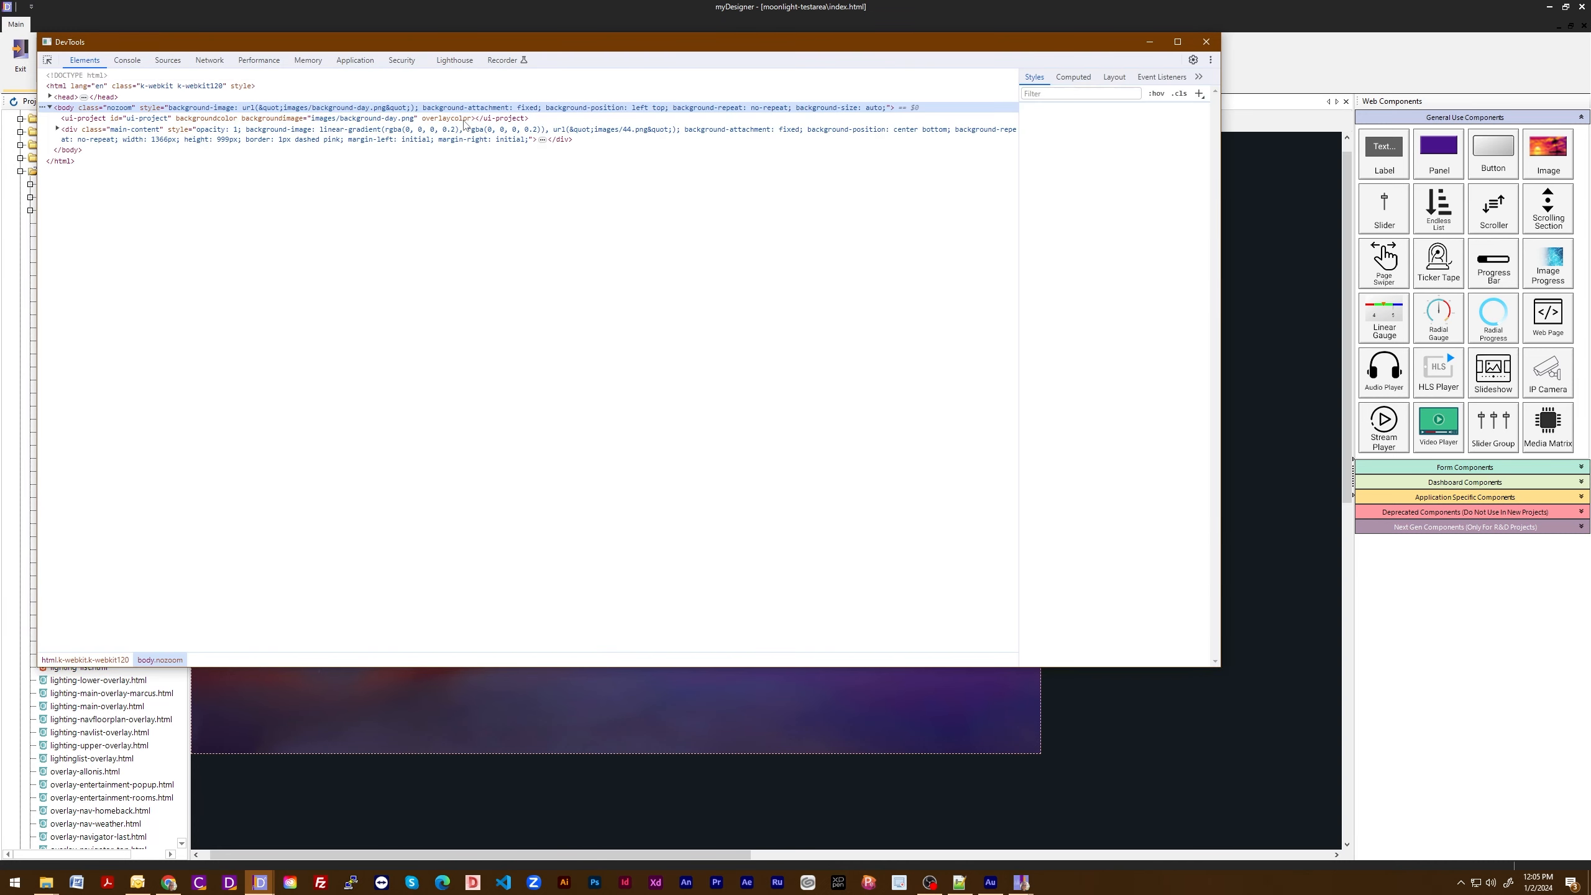
drag(519, 47, 535, 177)
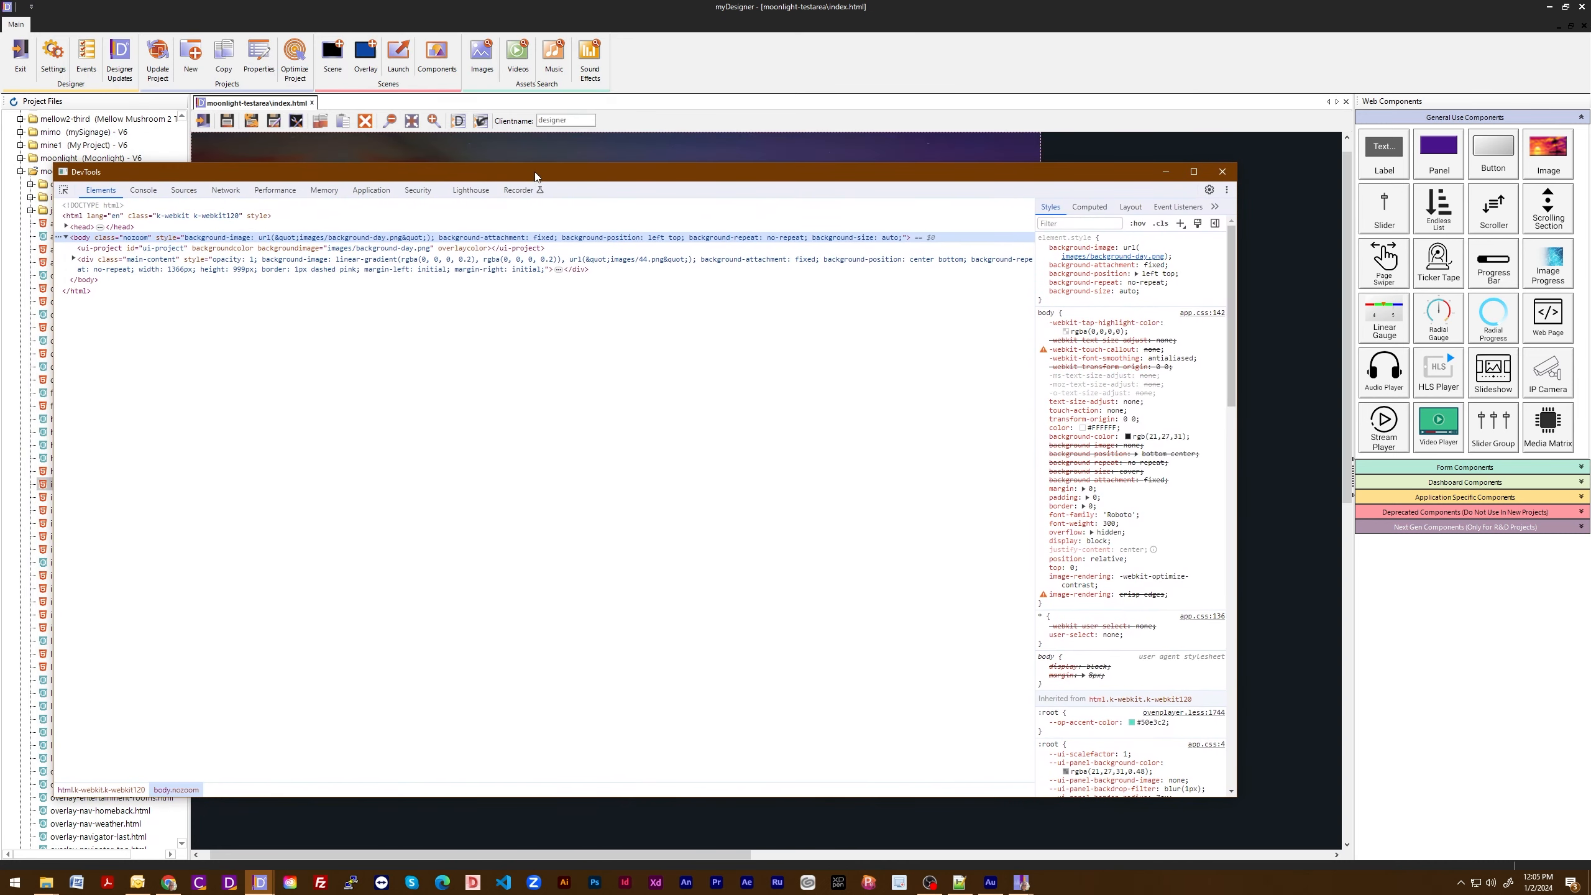
- Leave the DevTools window and activate the Clientname field of the index.html scene
click(482, 122)
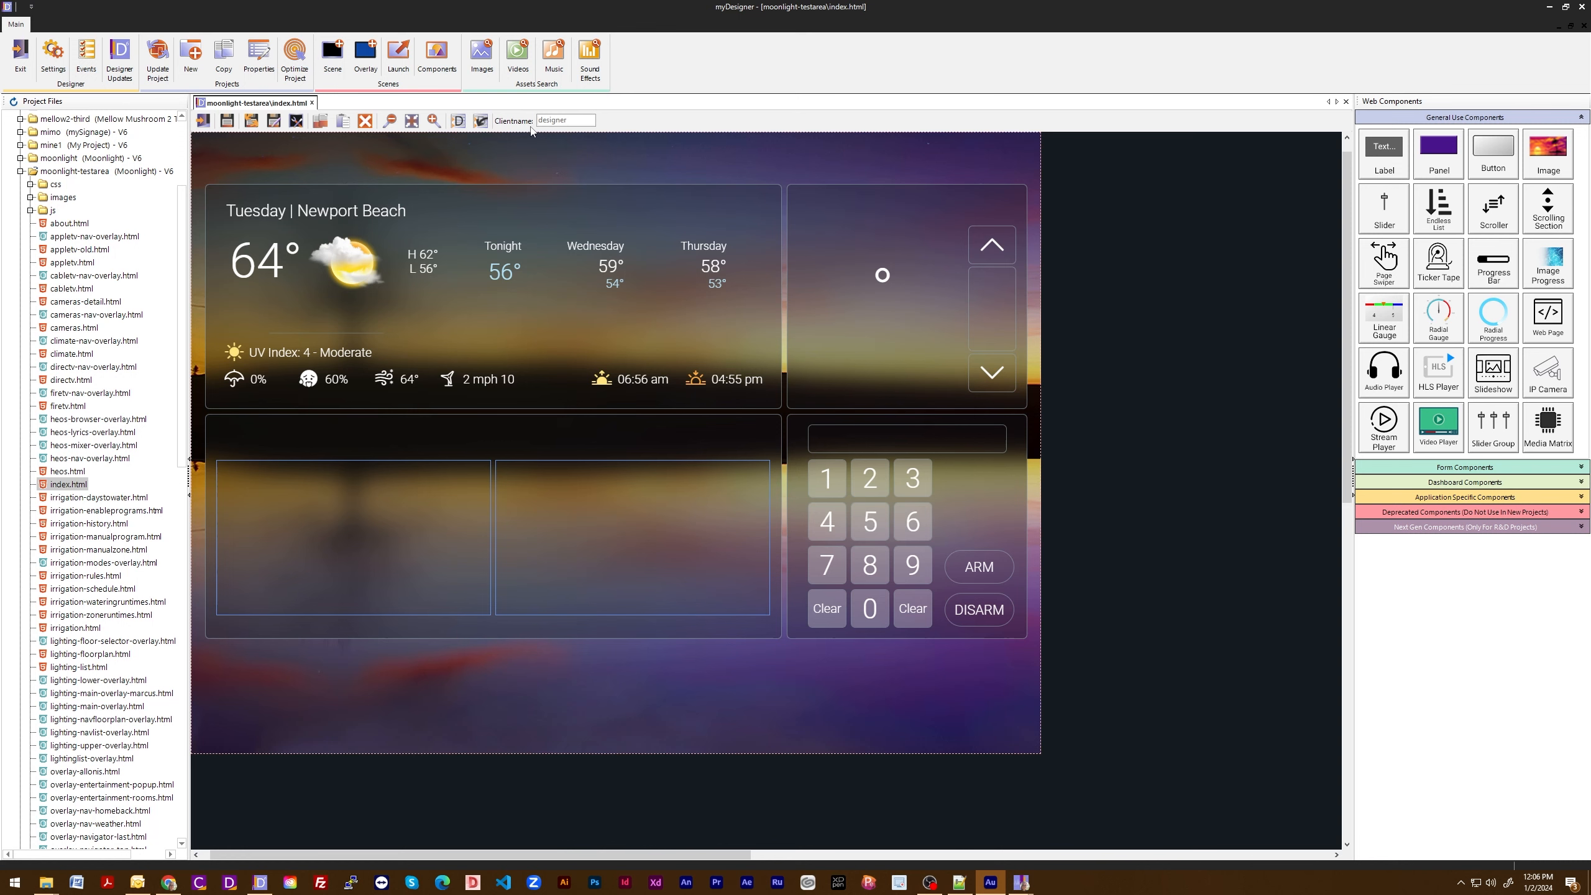
click(580, 124)
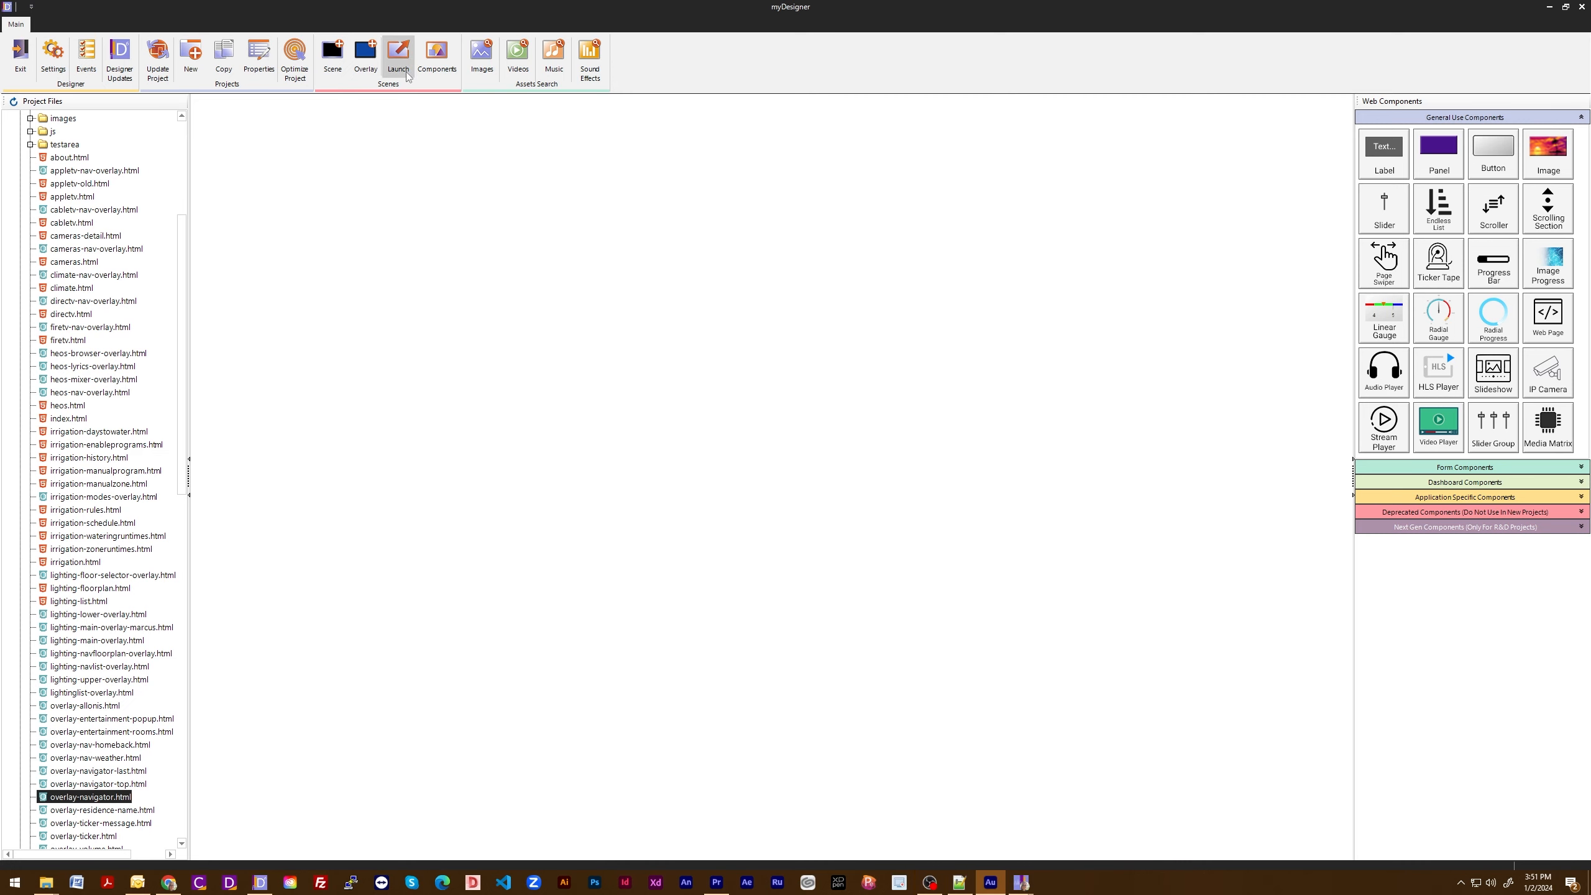
- Open overlay-navigator.html and review the overlay-allonis.html entry in its scene properties, closing them without changes
double_click(94, 798)
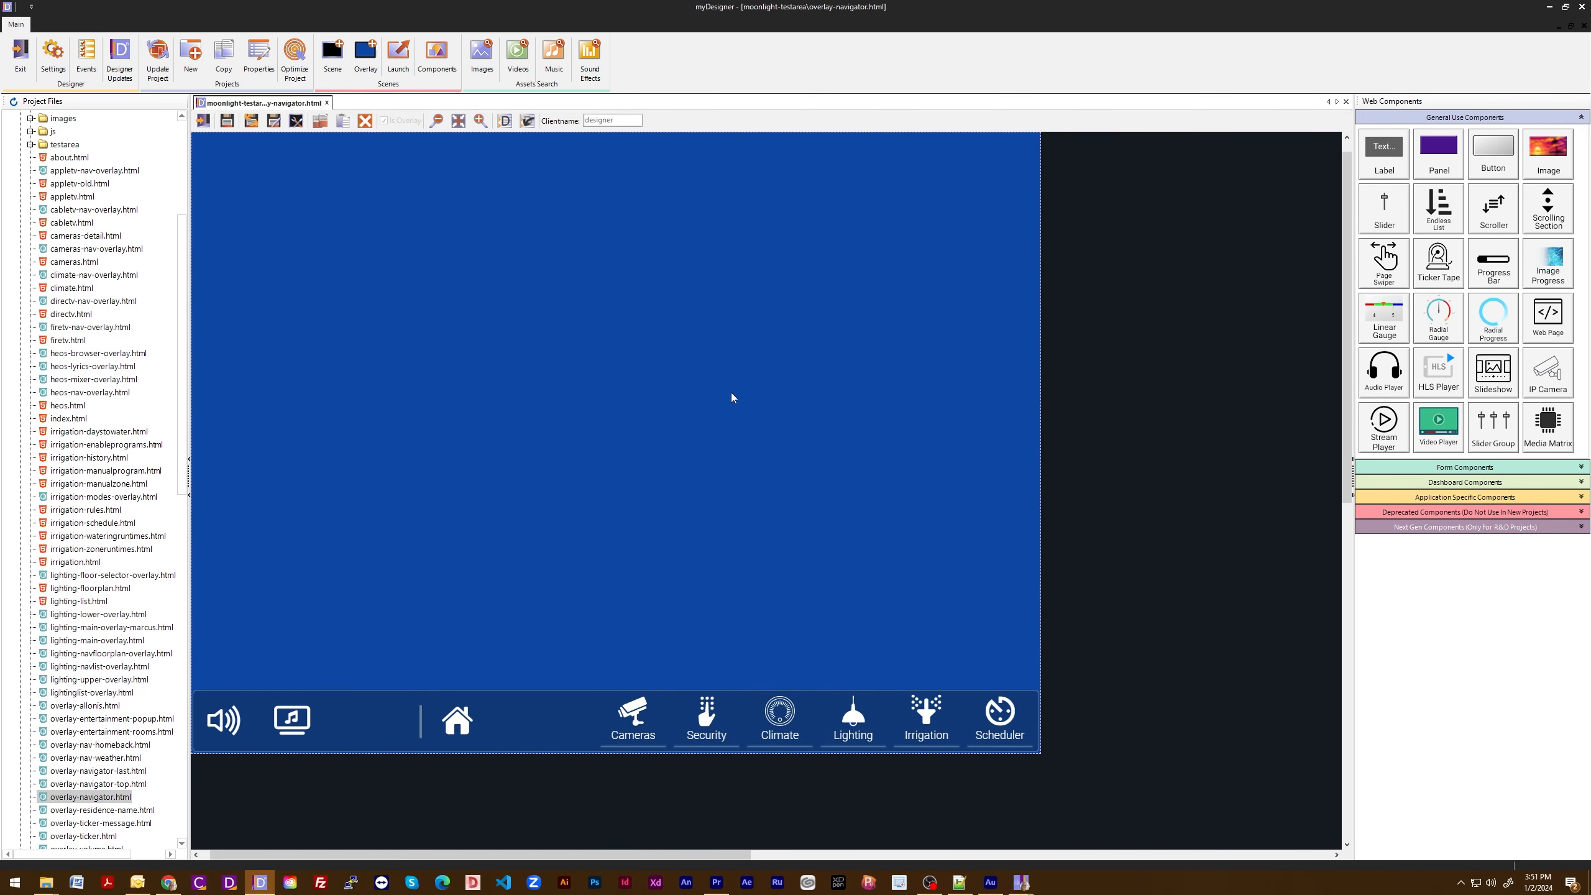
click(296, 121)
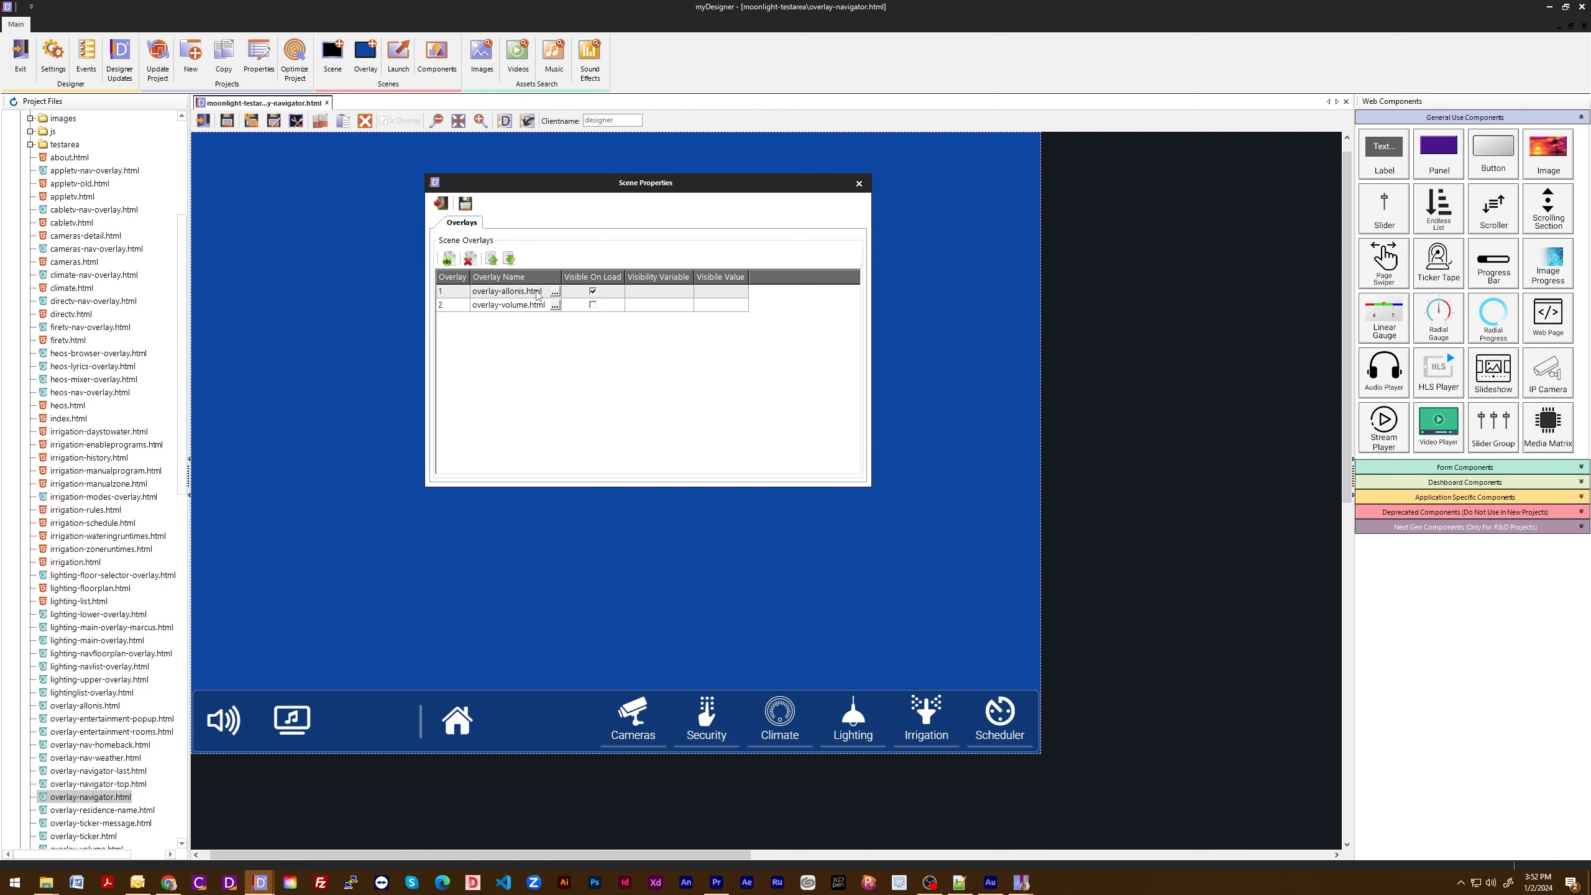
click(495, 292)
click(441, 203)
- Launch the project preview and navigate through the Cameras and Lighting scenes, returning to the home scene
click(398, 56)
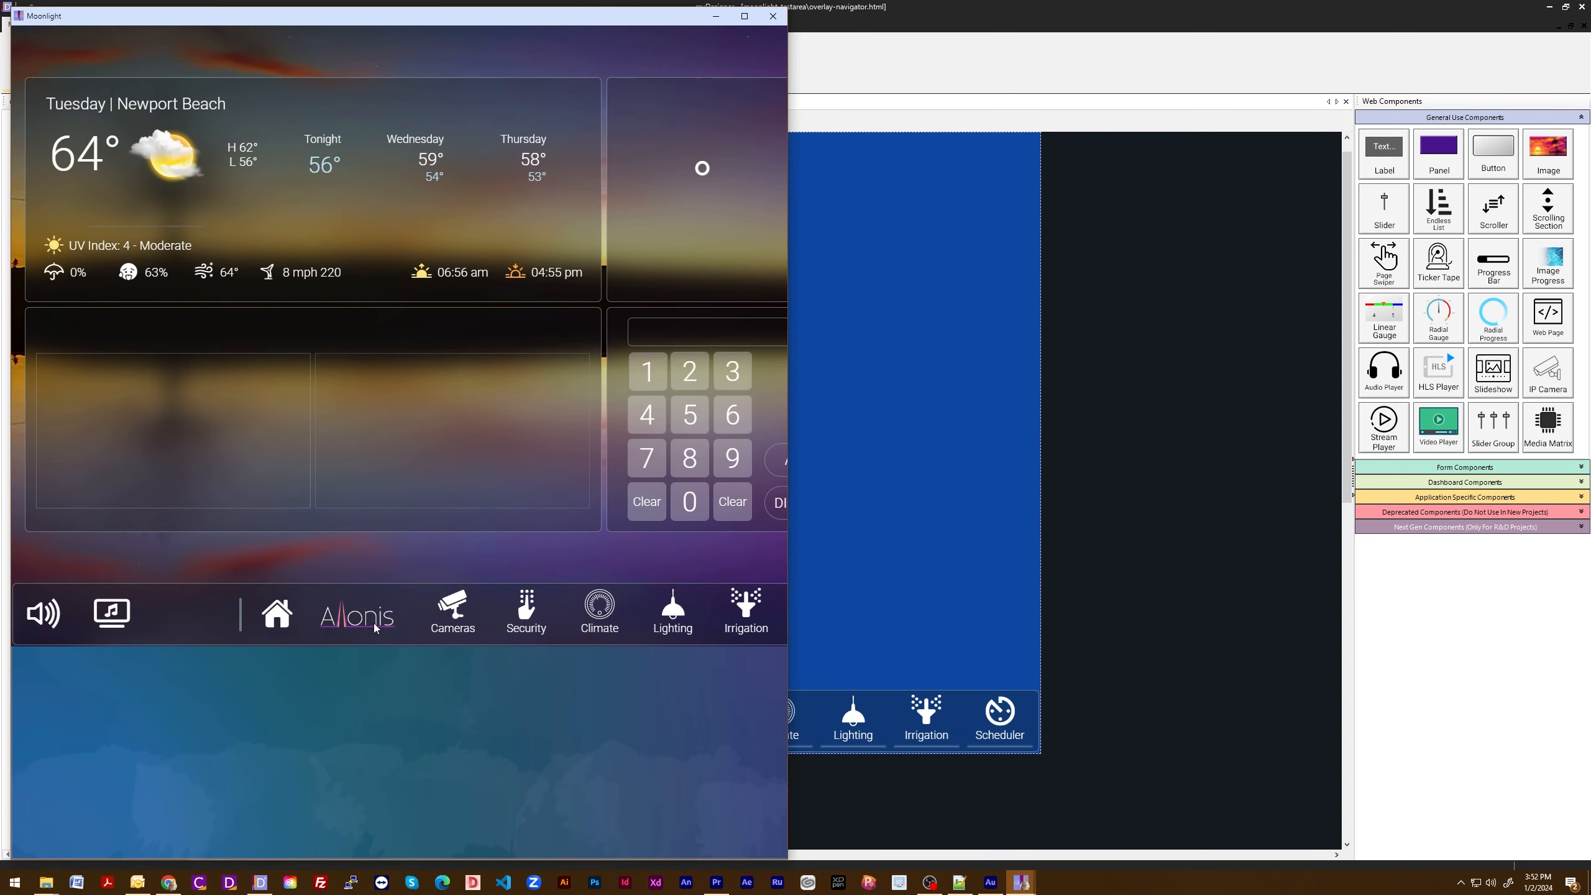
click(465, 611)
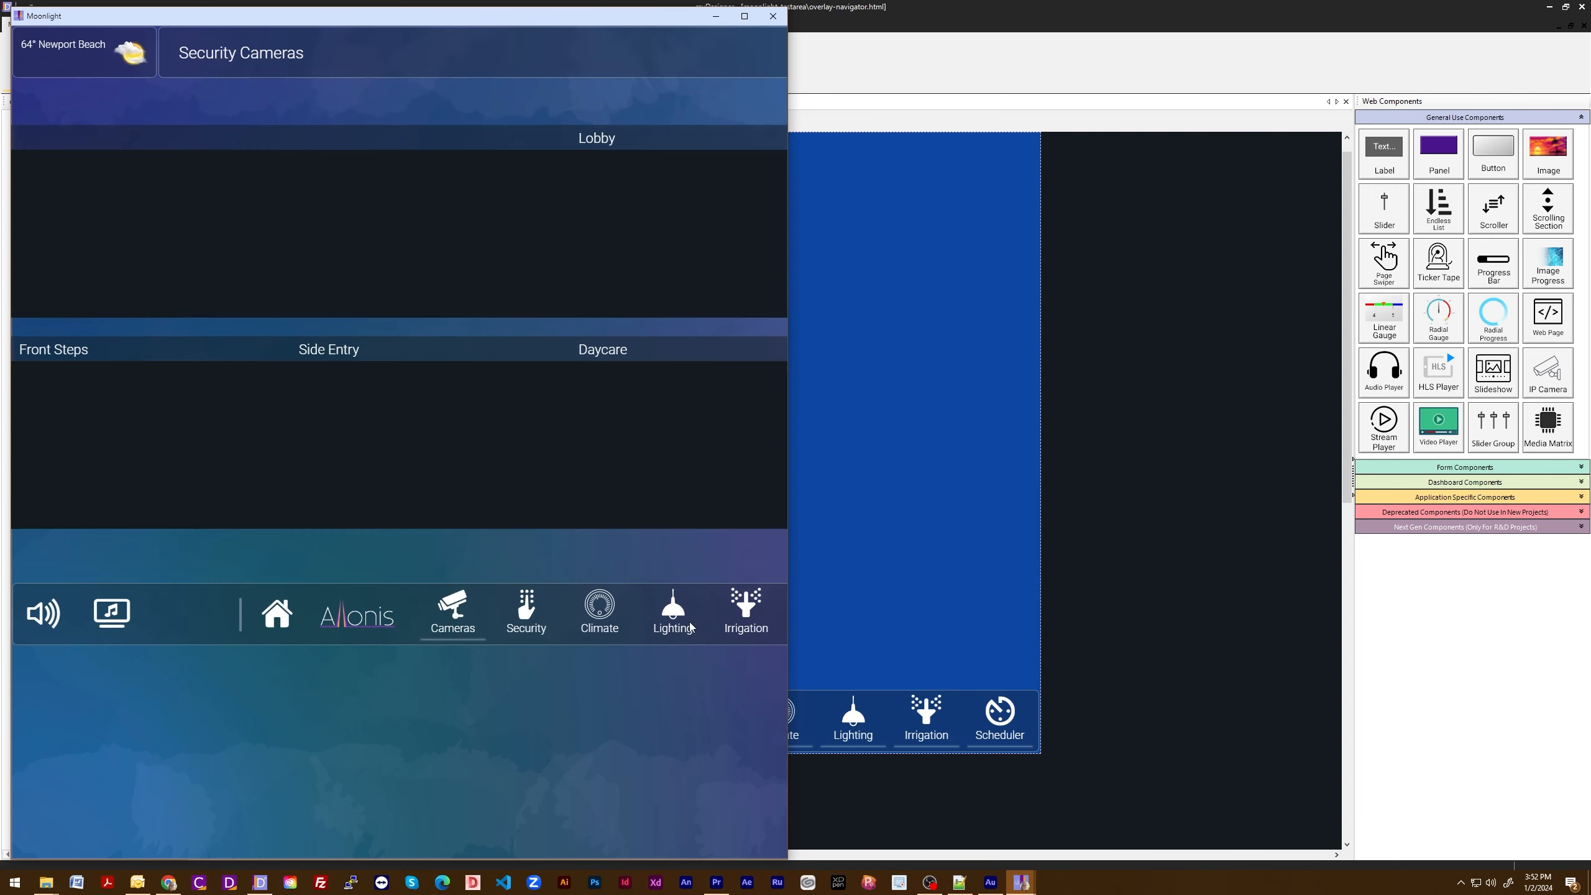
click(681, 619)
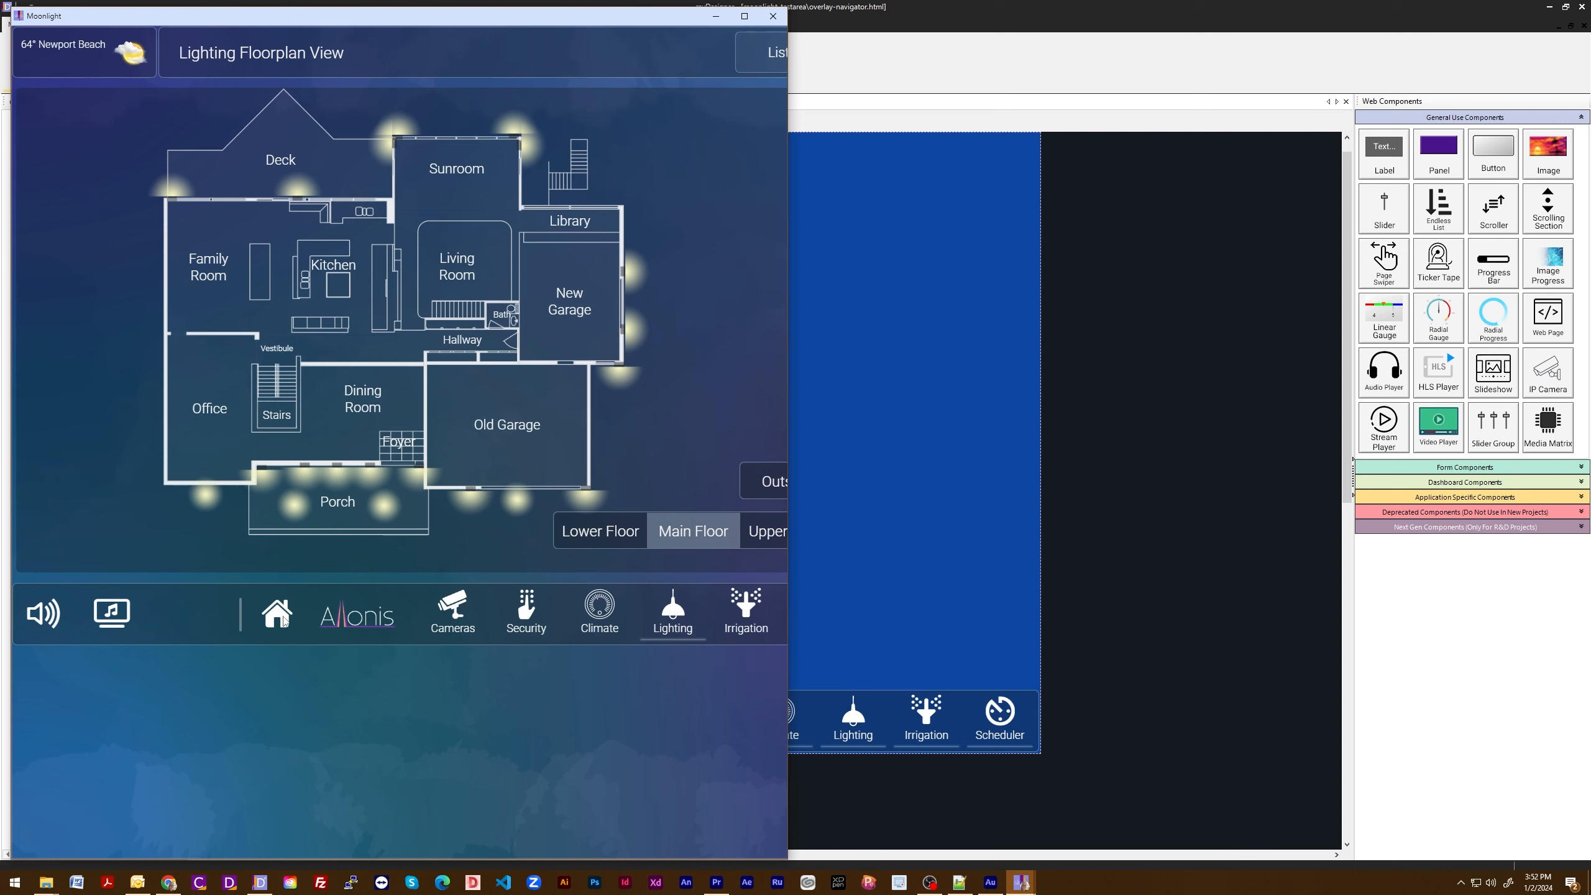
click(283, 619)
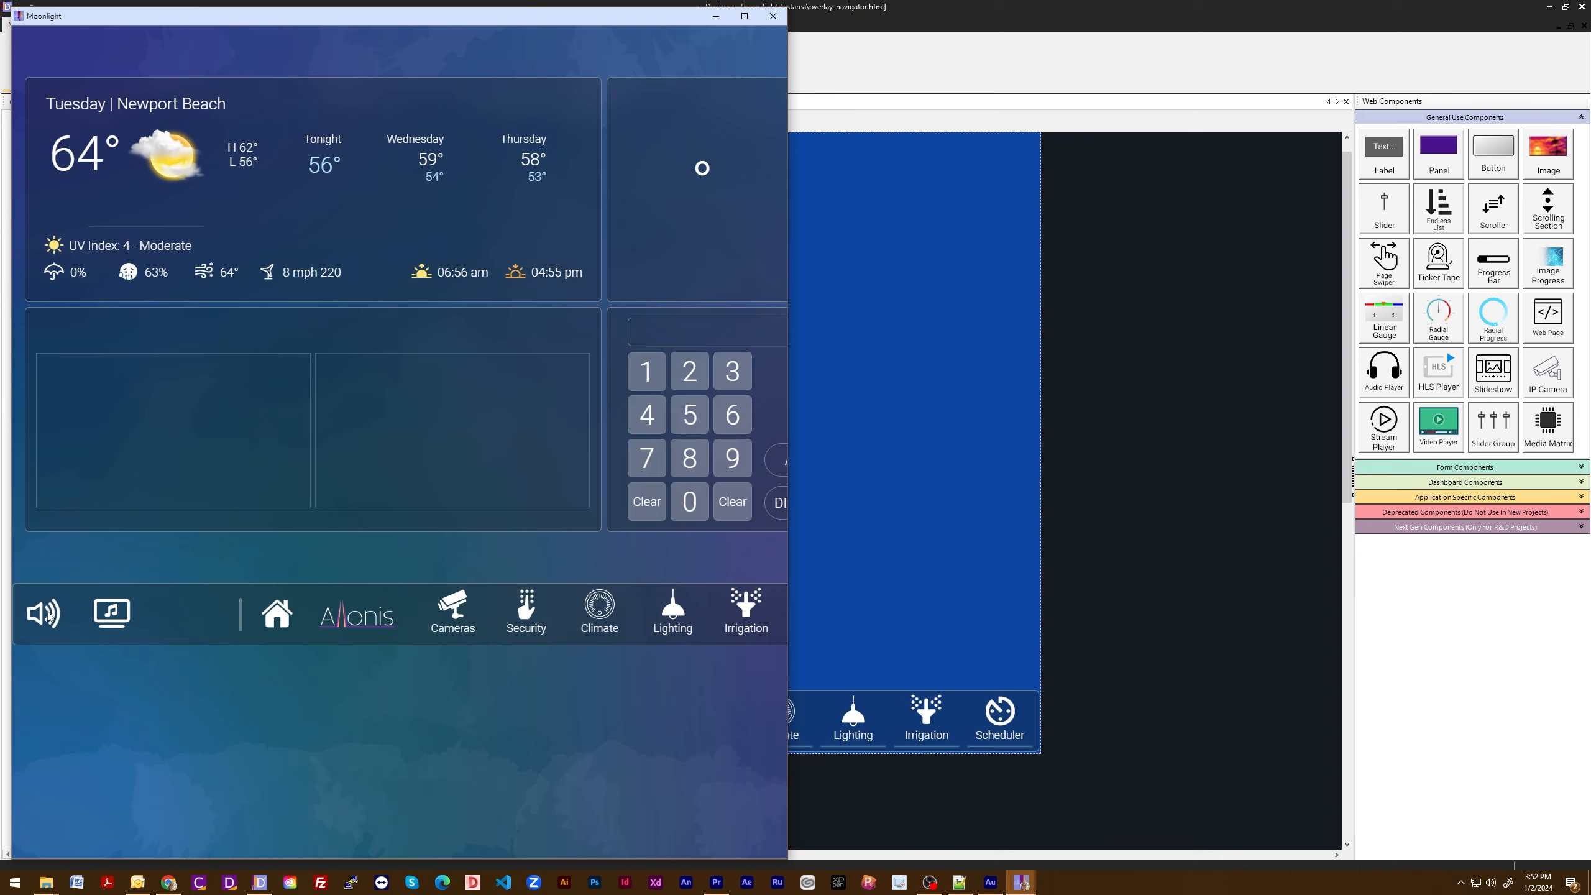
- Toggle the volume overlay on and off twice from the preview's navigation bar, and close the preview
click(49, 617)
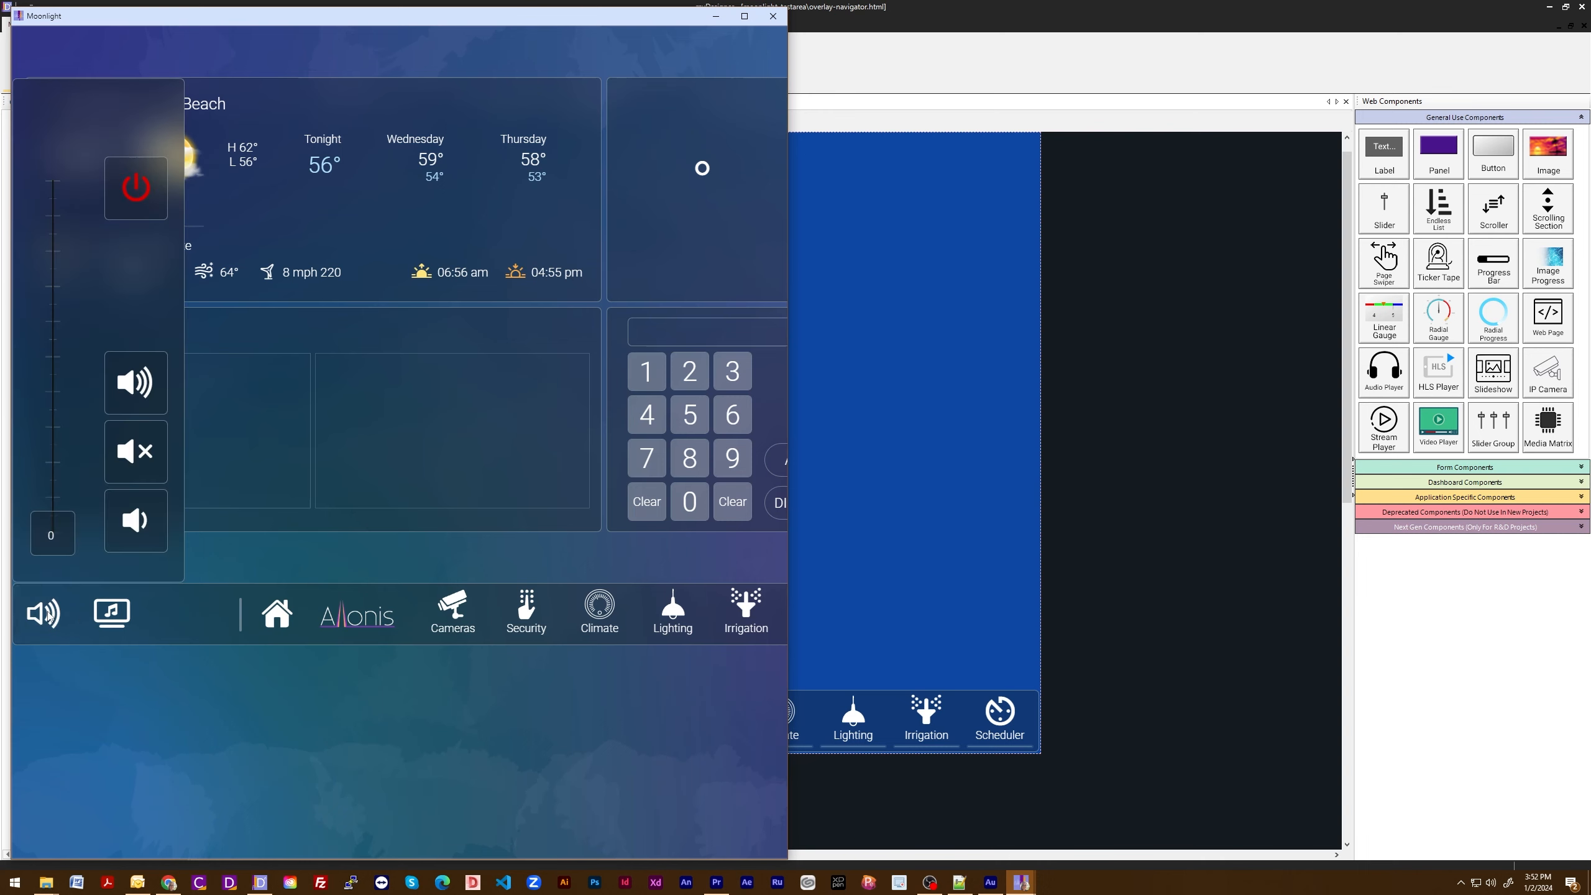
click(49, 617)
click(49, 617)
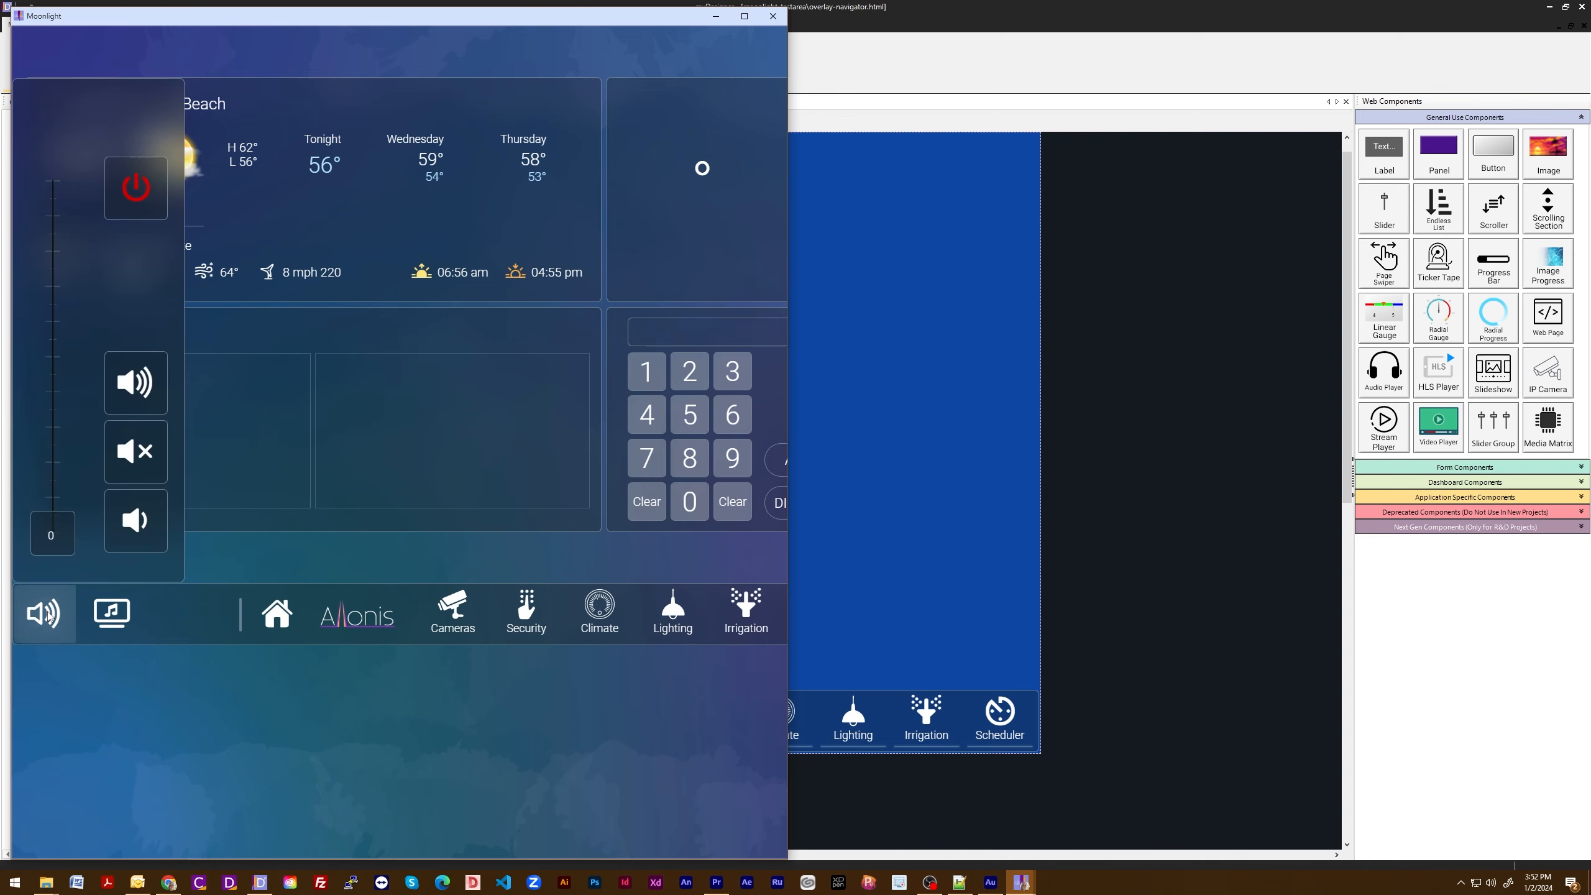
click(49, 617)
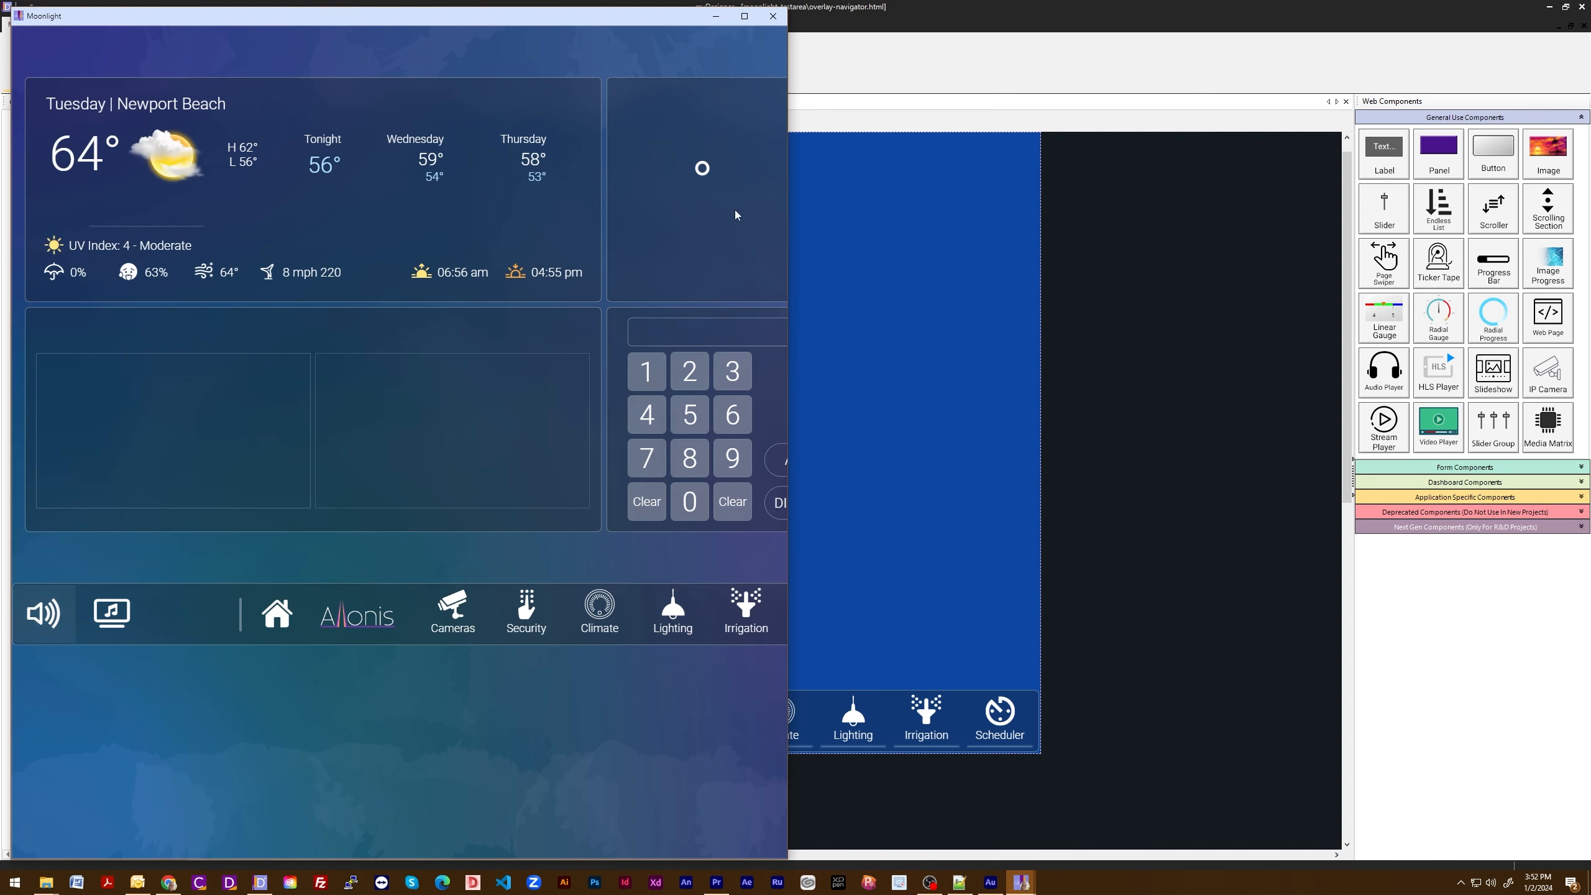
click(773, 15)
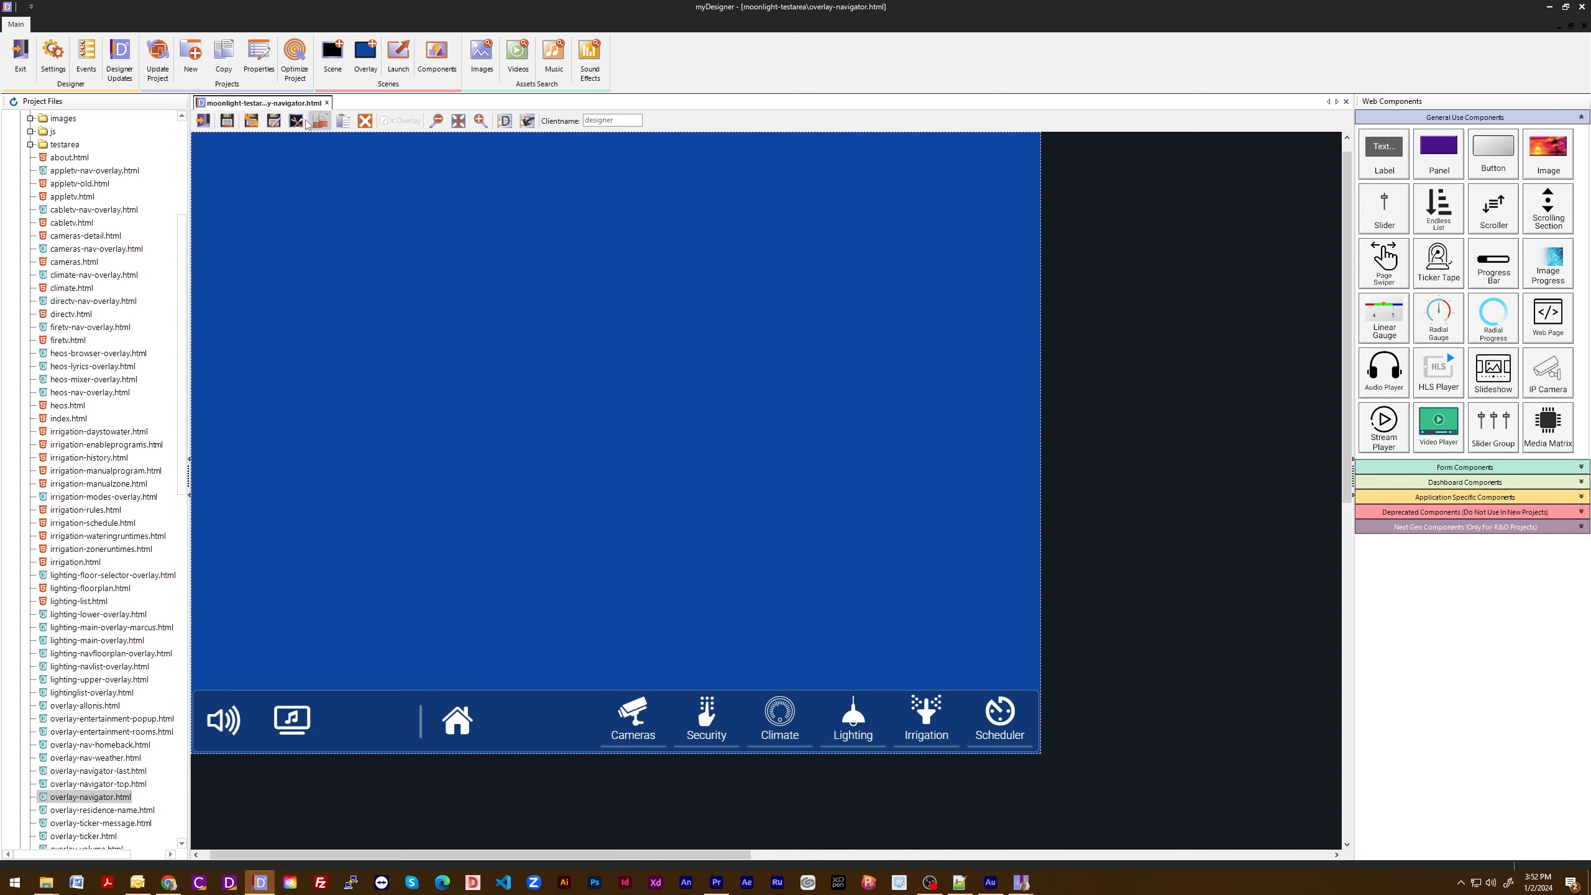
- Review the scene overlays of overlay-navigator.html once more, and close the properties and the document unchanged
click(296, 121)
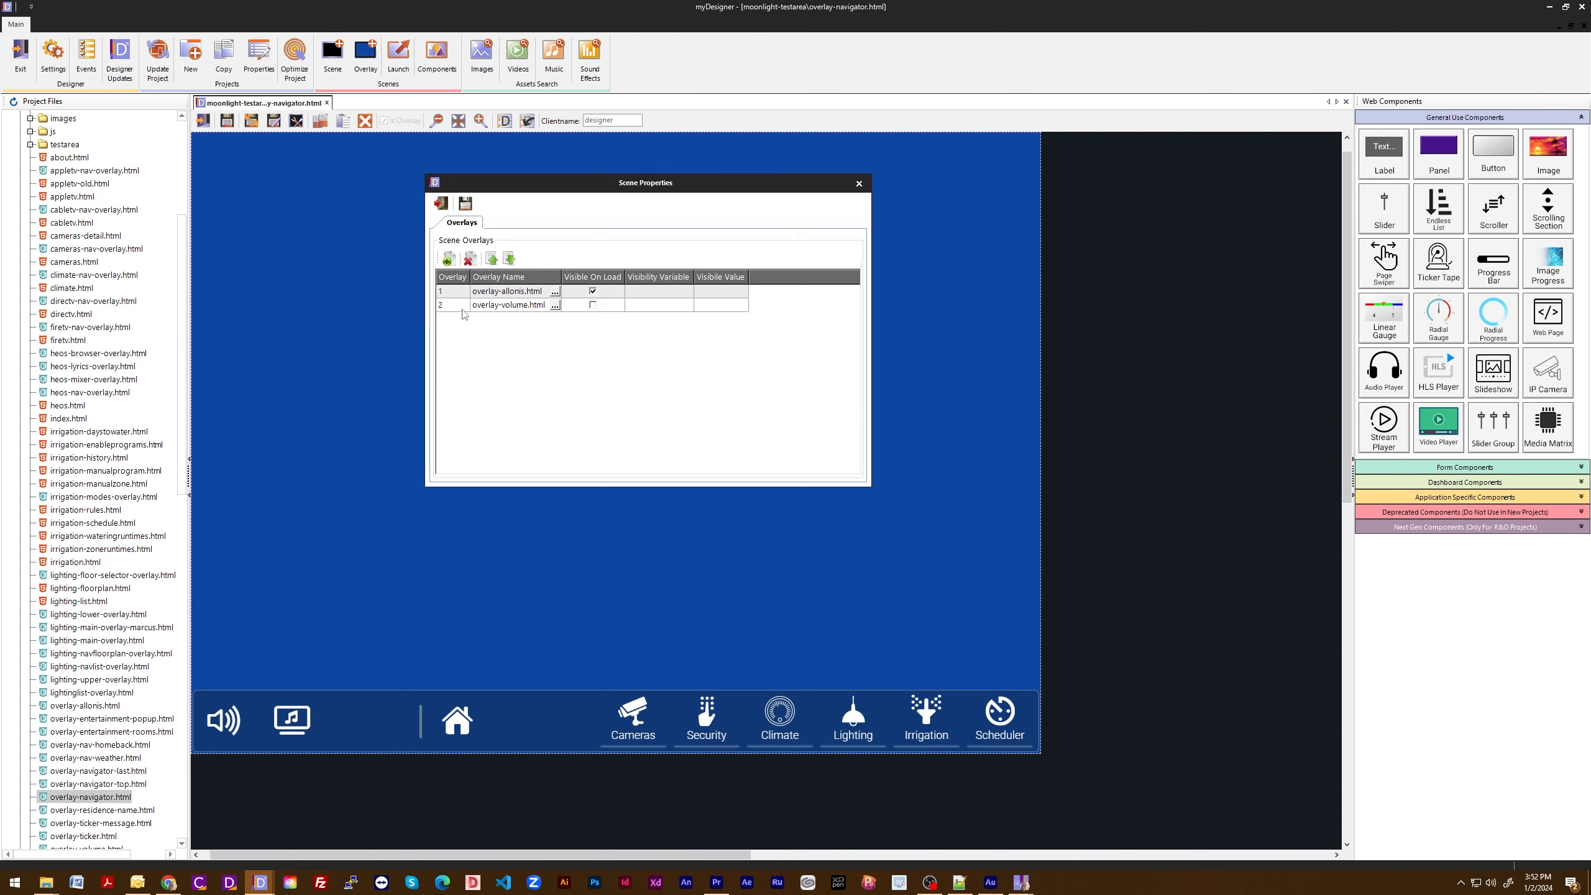
click(442, 205)
click(203, 122)
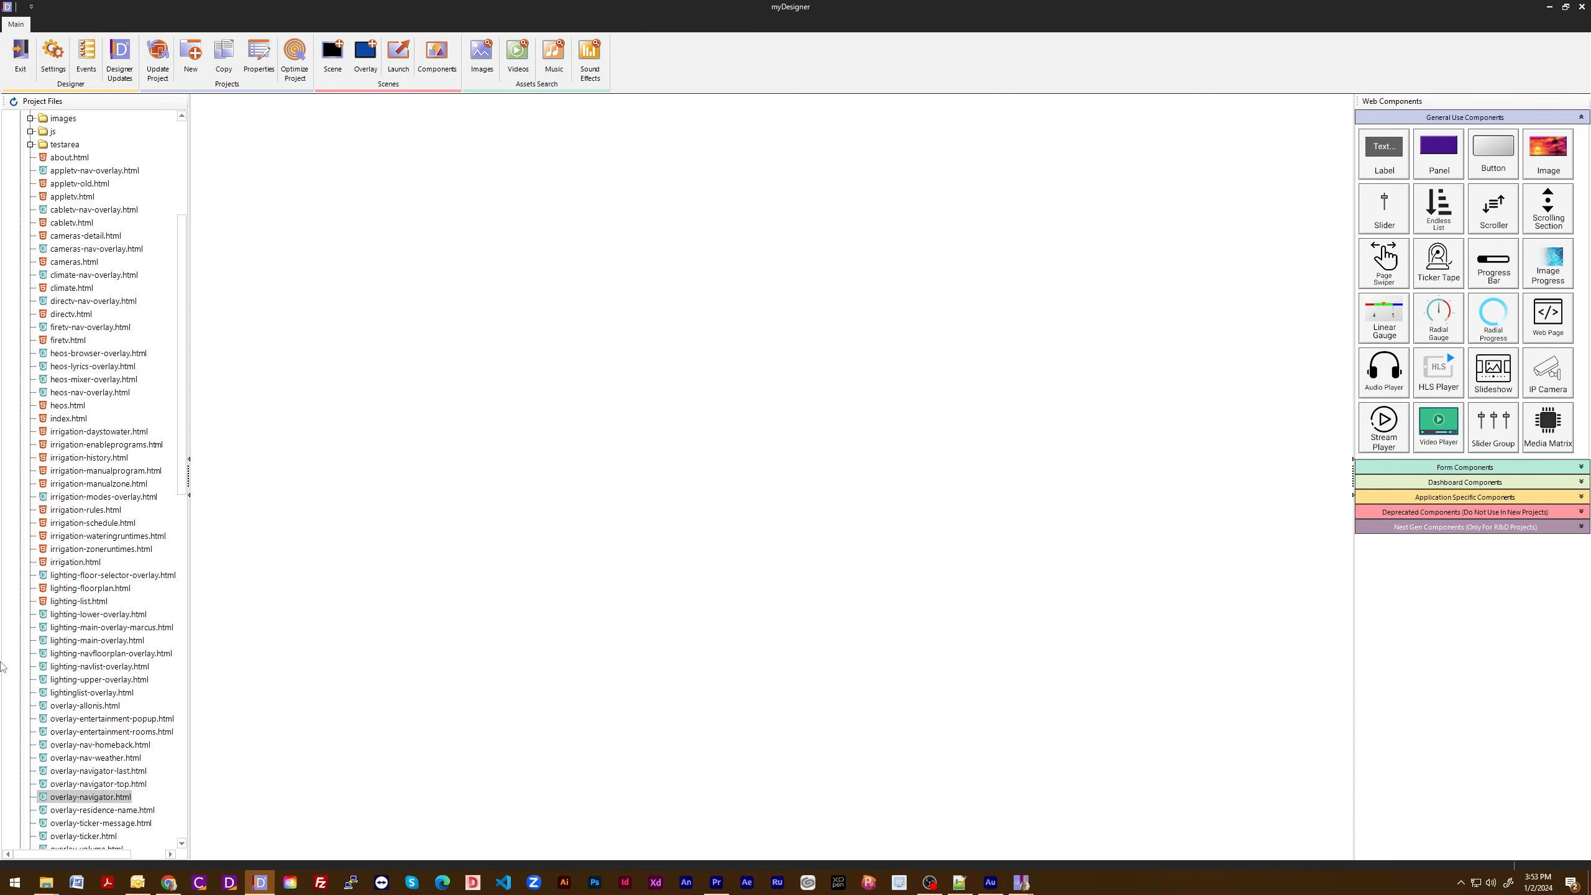